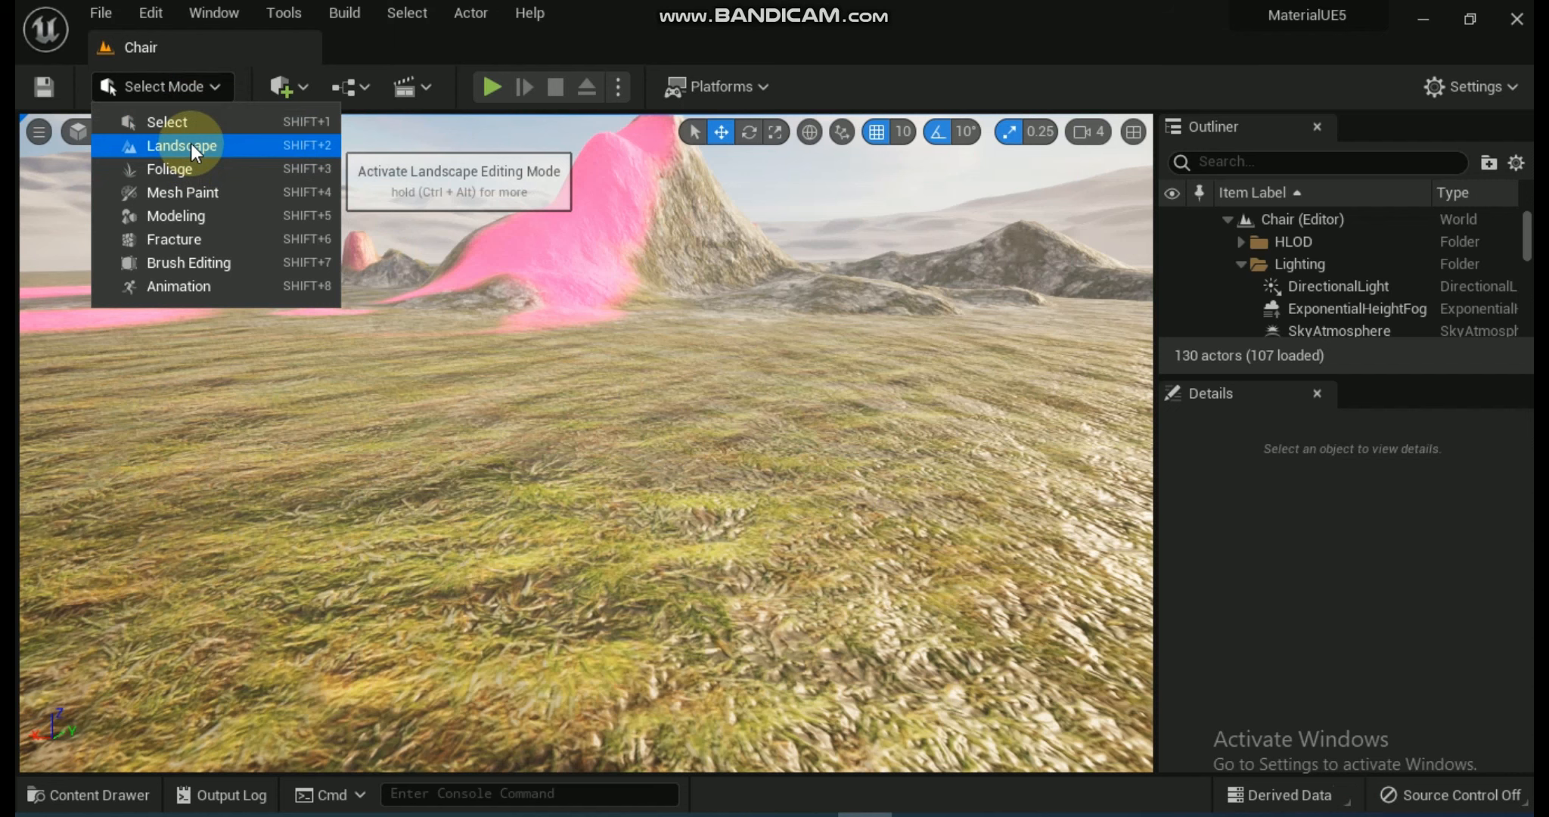
Switch the editor to Landscape mode and look through its Manage, Sculpt and Paint tool sets.
{"action": "key", "text": "Escape"}
{"action": "key", "text": "shift+2"}
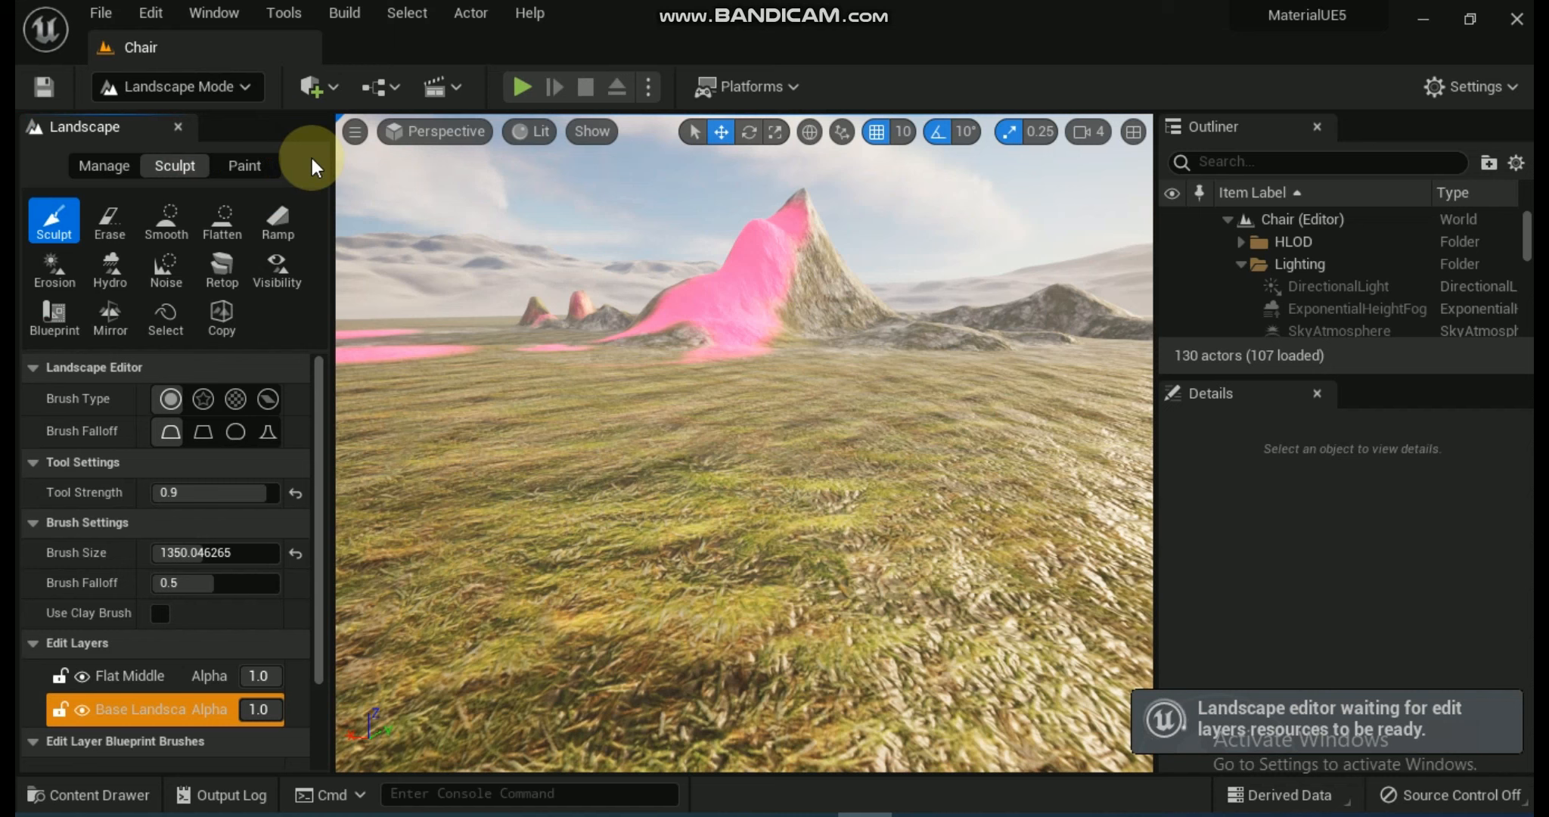
{"action": "left_click", "coordinate": [87, 165]}
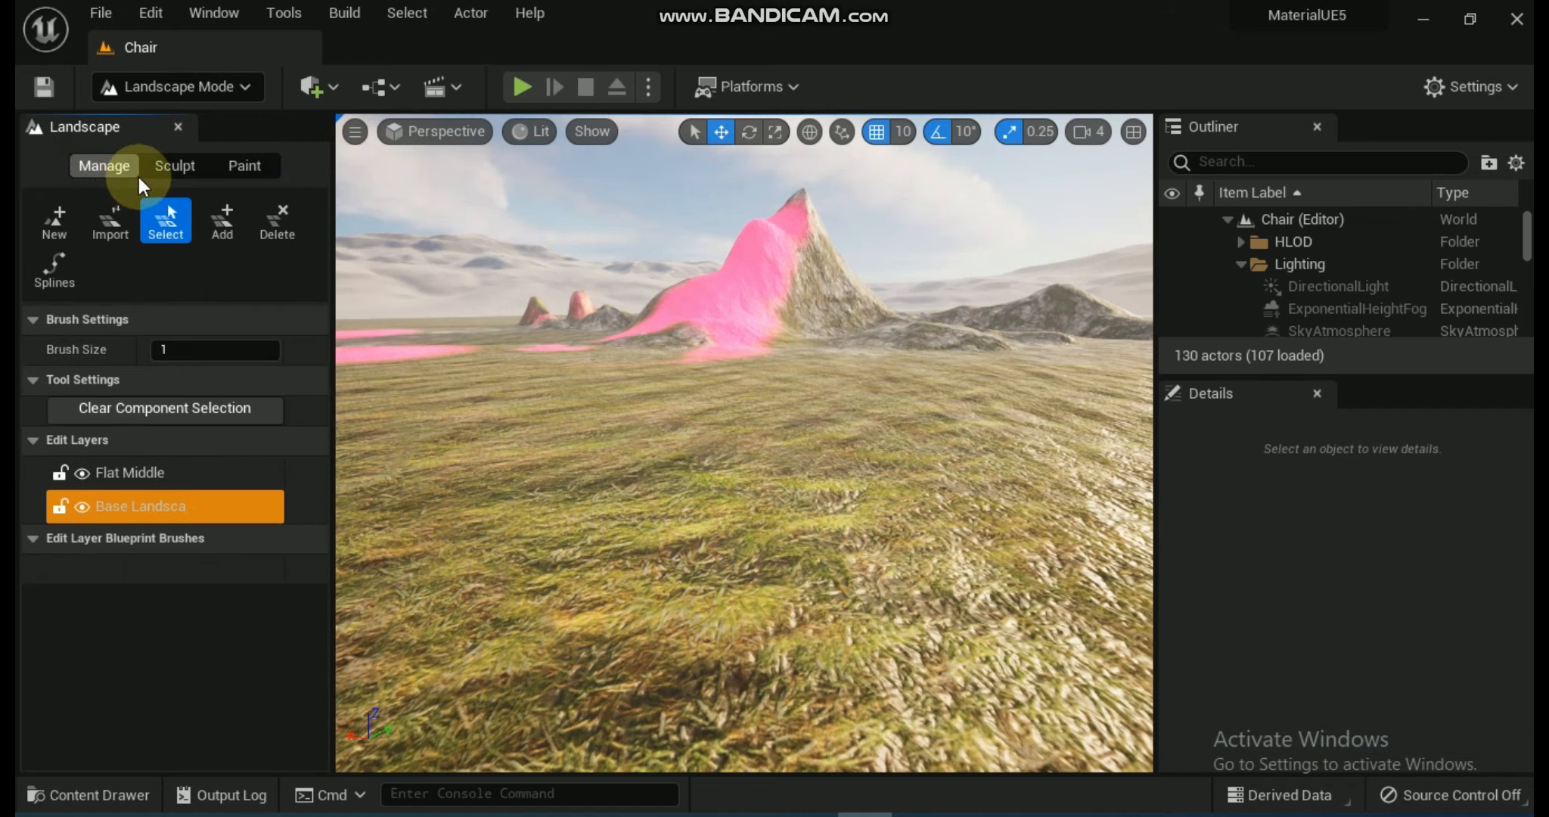
{"action": "left_click", "coordinate": [168, 166]}
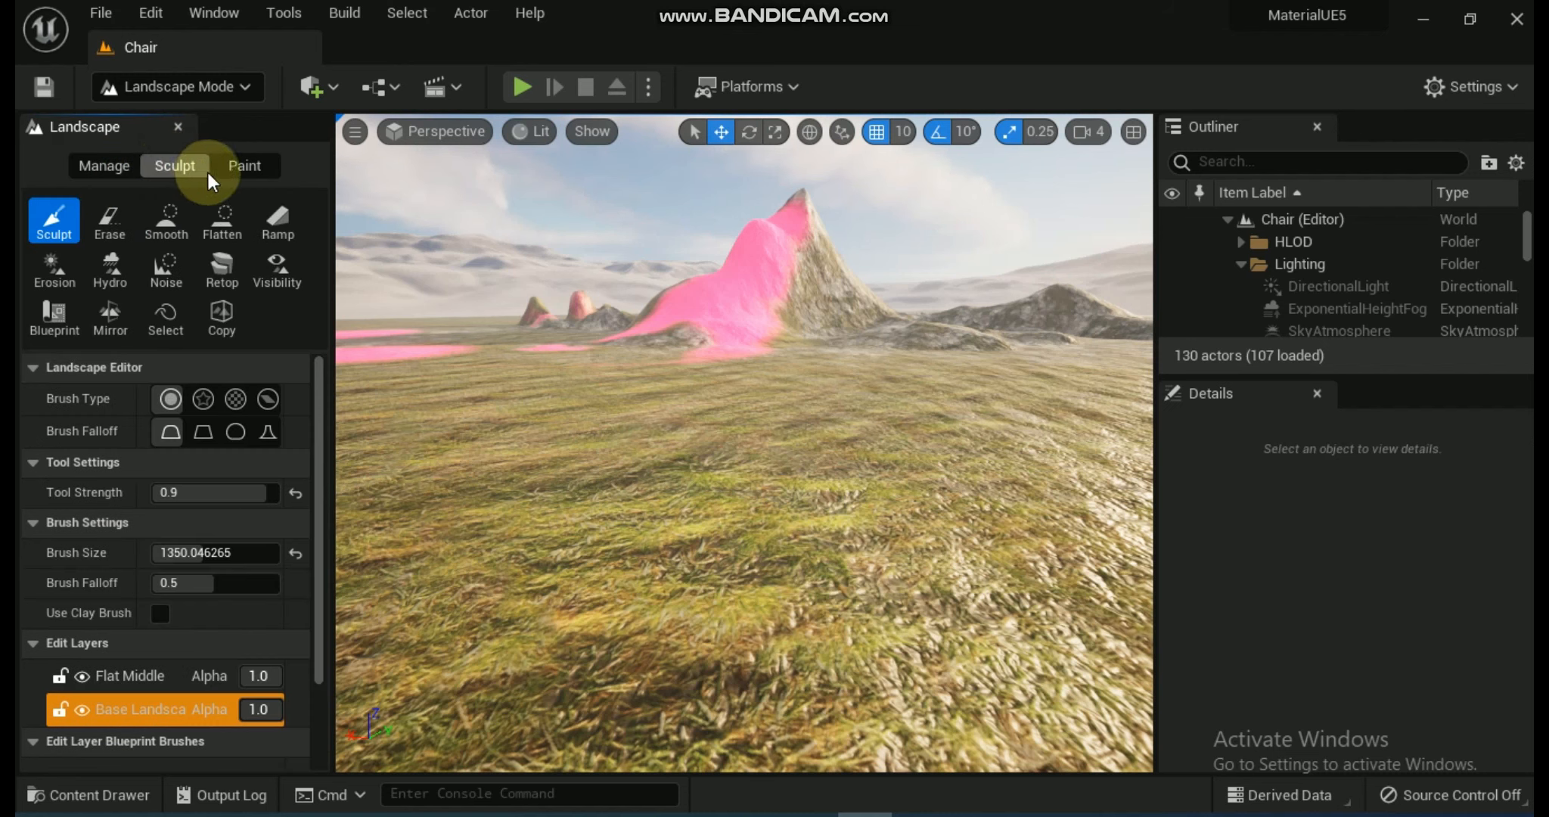
{"action": "left_click", "coordinate": [253, 165]}
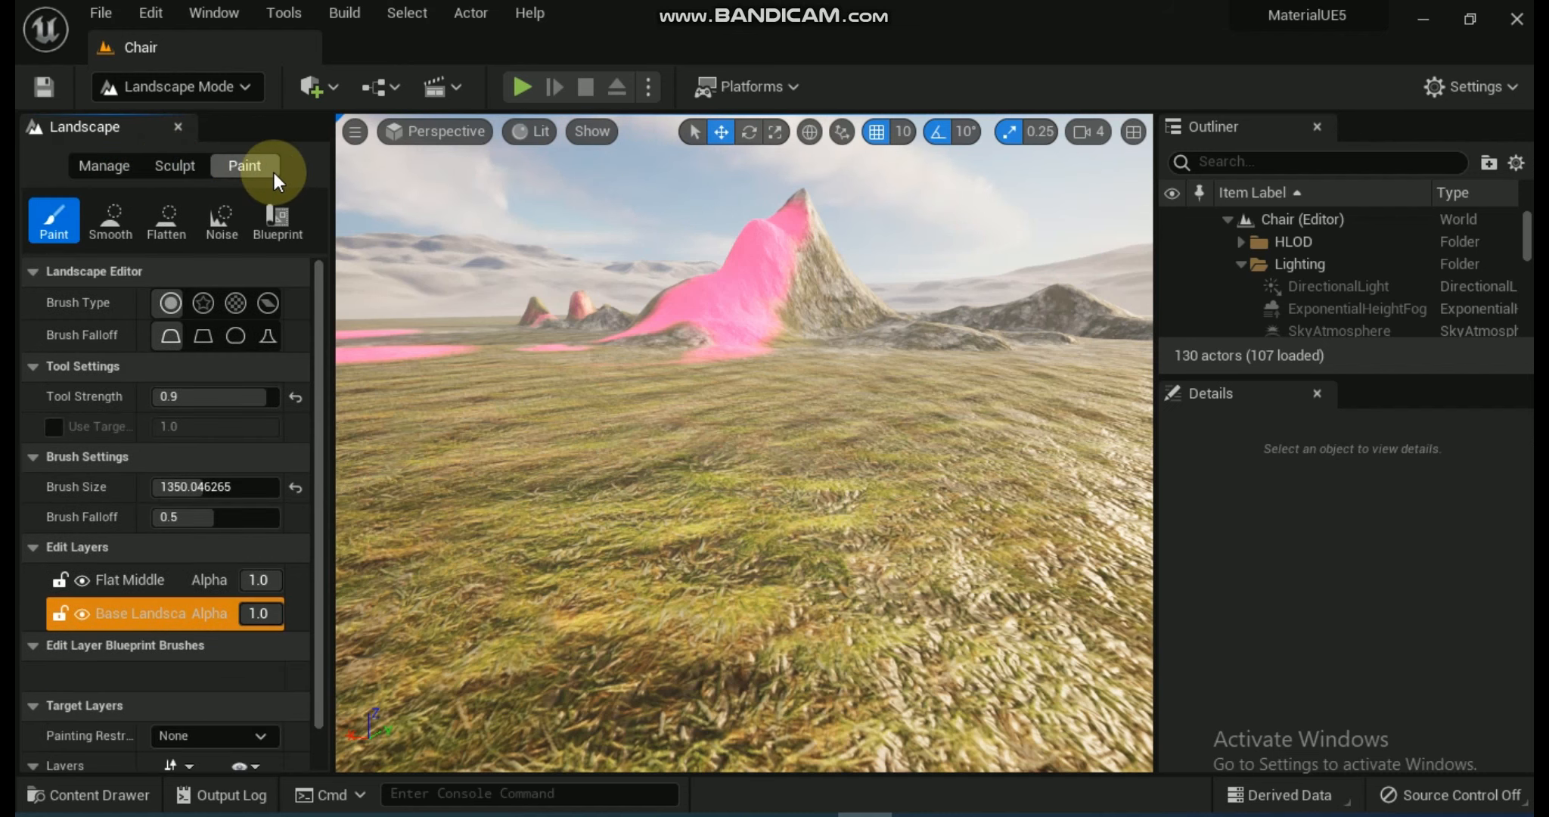
Show the settings of the Manage tool set's New and Import tools.
{"action": "left_click", "coordinate": [103, 168]}
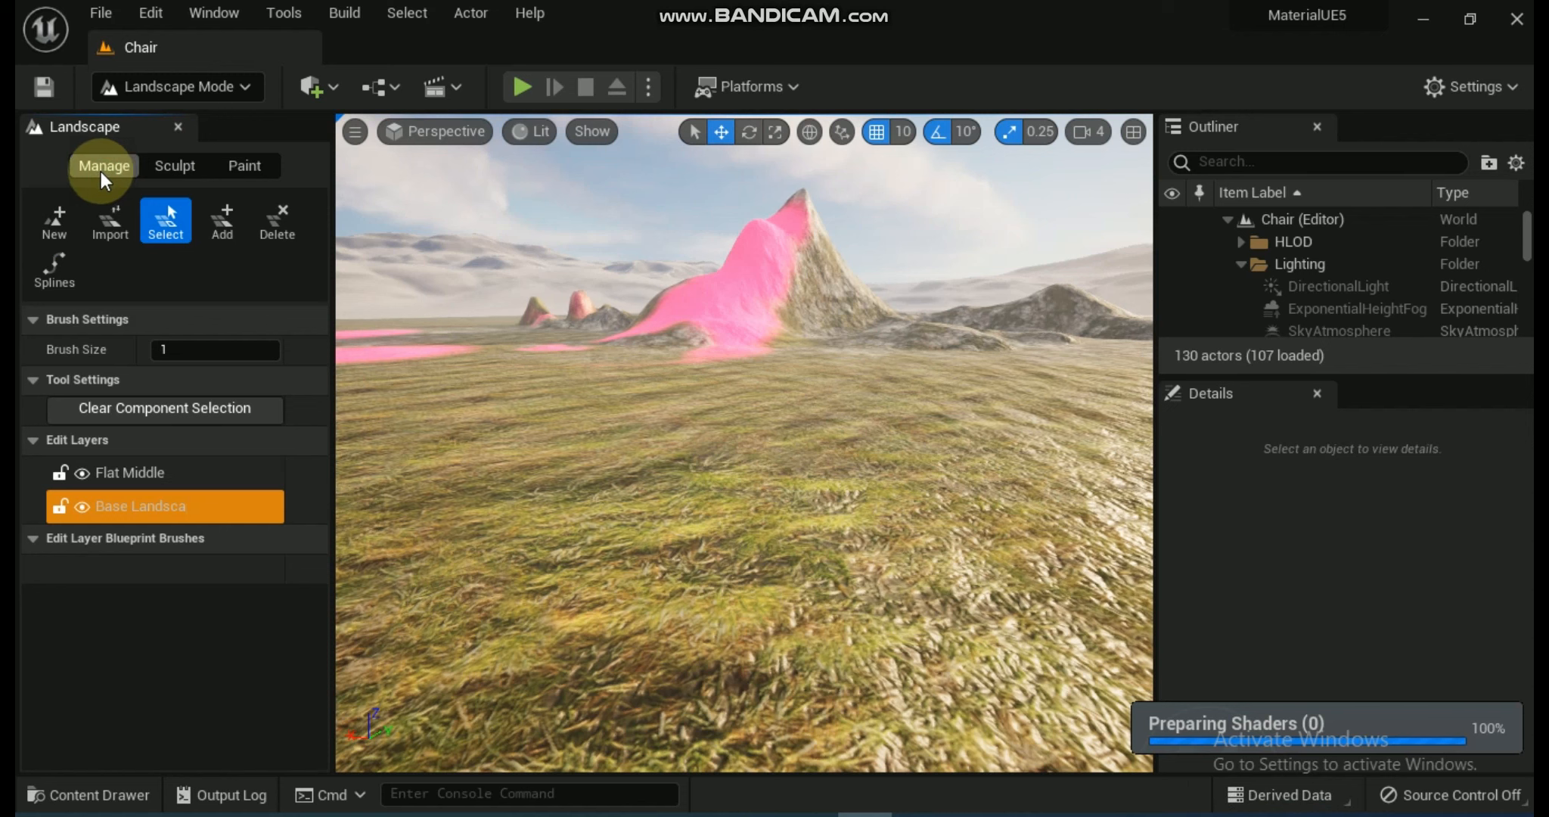
{"action": "left_click", "coordinate": [53, 223]}
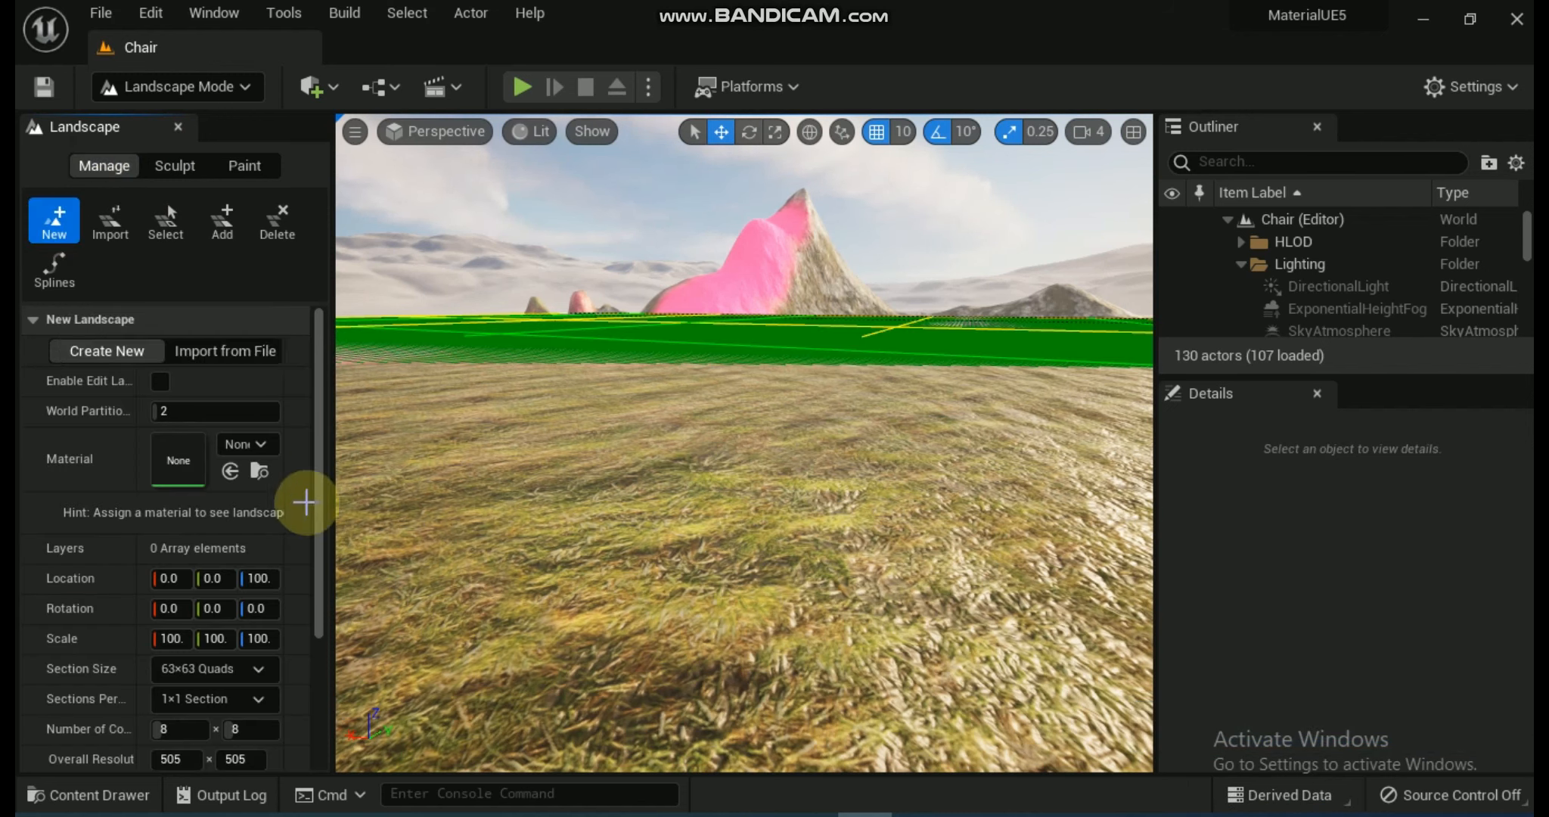
{"action": "left_click", "coordinate": [118, 239]}
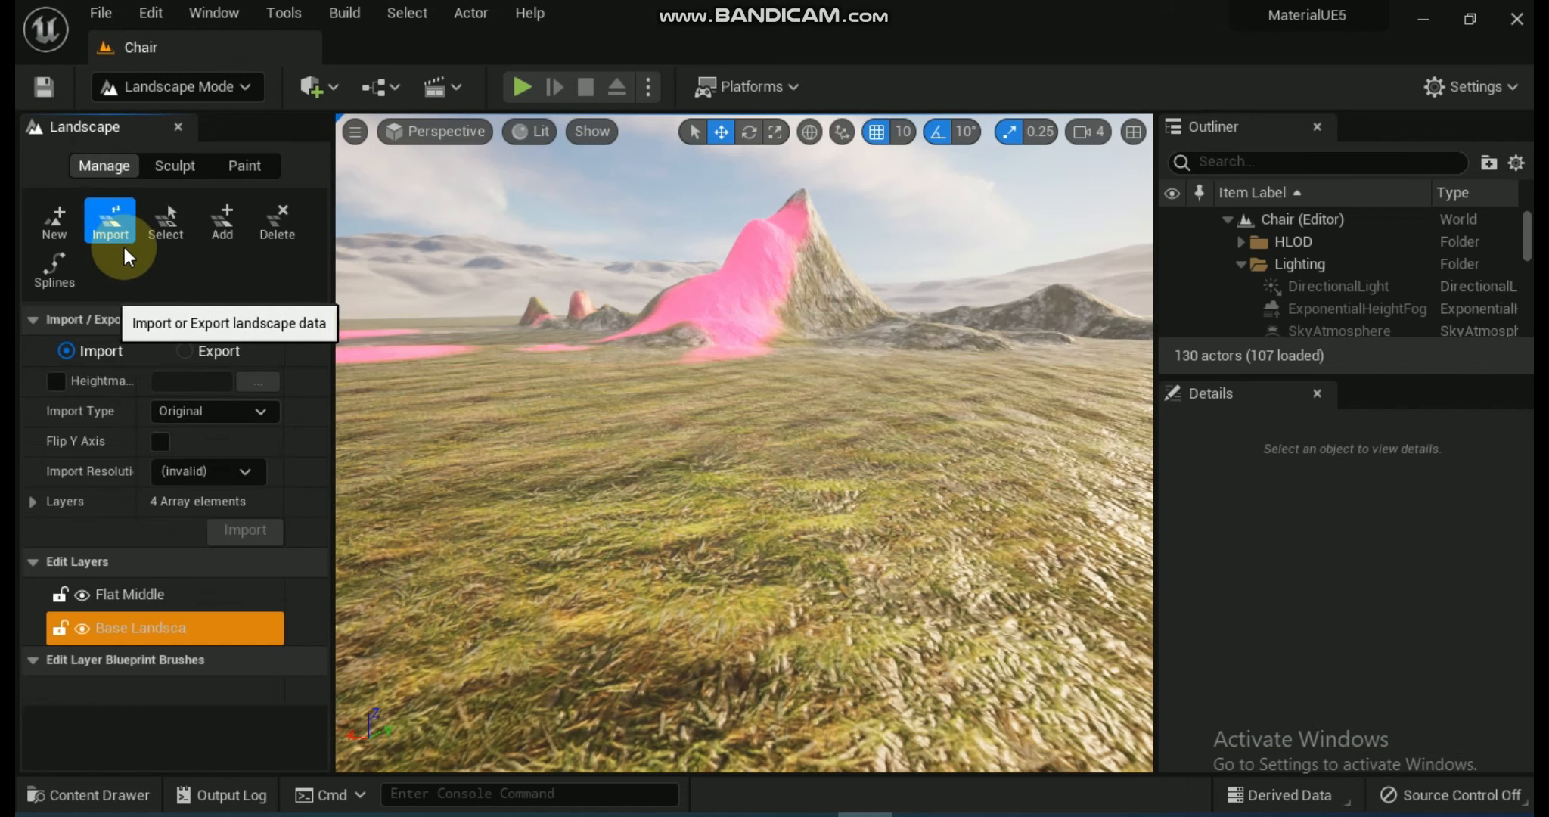
Use the Manage set's Select tool to select the flat landscape component in front of the pink-painted mountain.
{"action": "left_click", "coordinate": [167, 223]}
{"action": "left_click", "coordinate": [518, 419]}
{"action": "left_click", "coordinate": [627, 450]}
{"action": "right_click_drag", "start_coordinate": [628, 450], "coordinate": [792, 435]}
{"action": "left_click", "coordinate": [863, 474]}
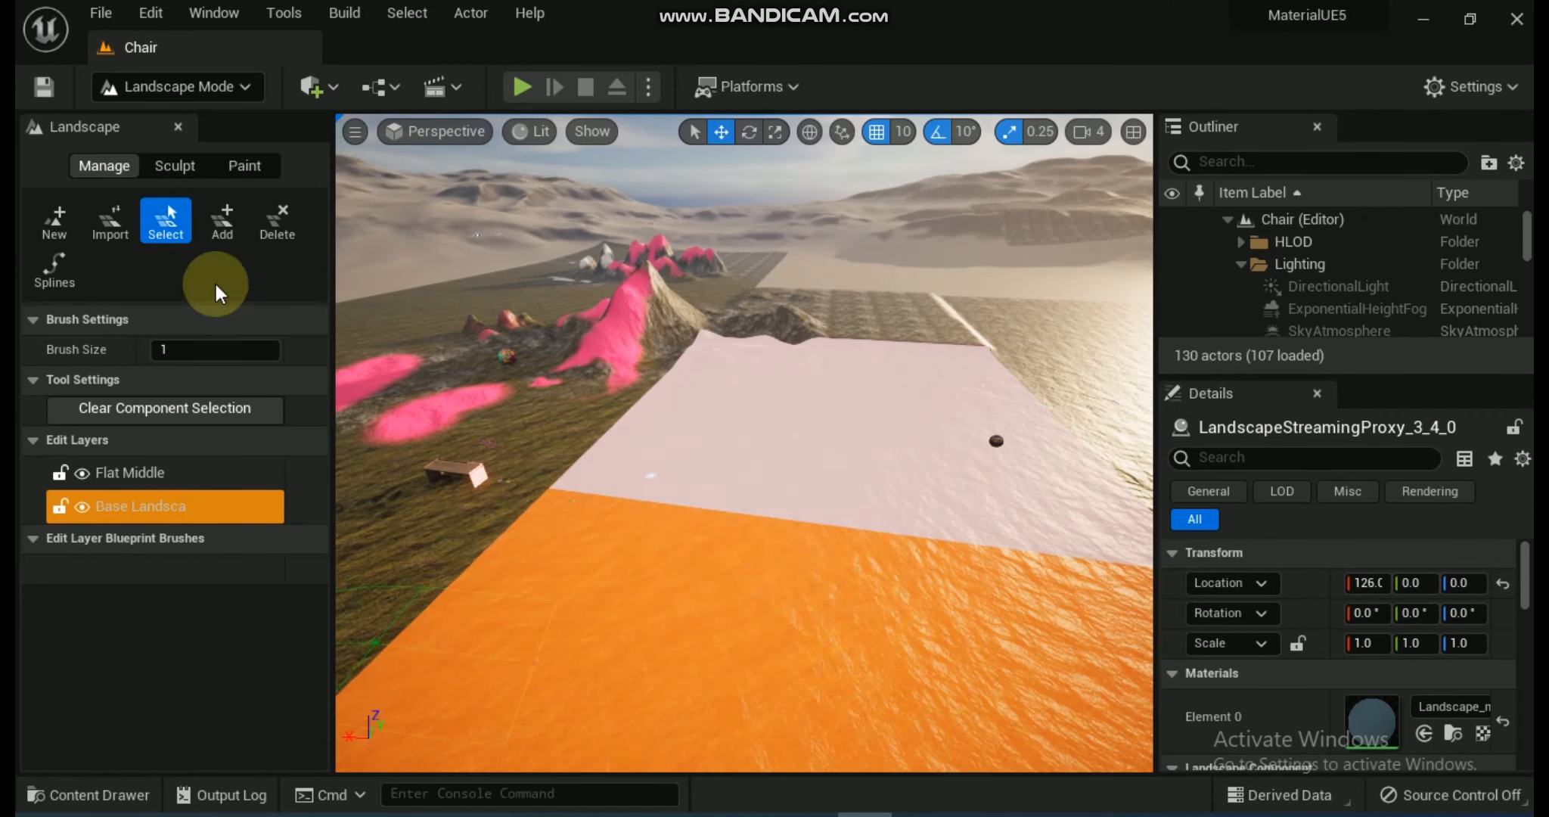
Delete the selected landscape component and add a component back into the gap, undoing any stray edit.
{"action": "left_click", "coordinate": [222, 221]}
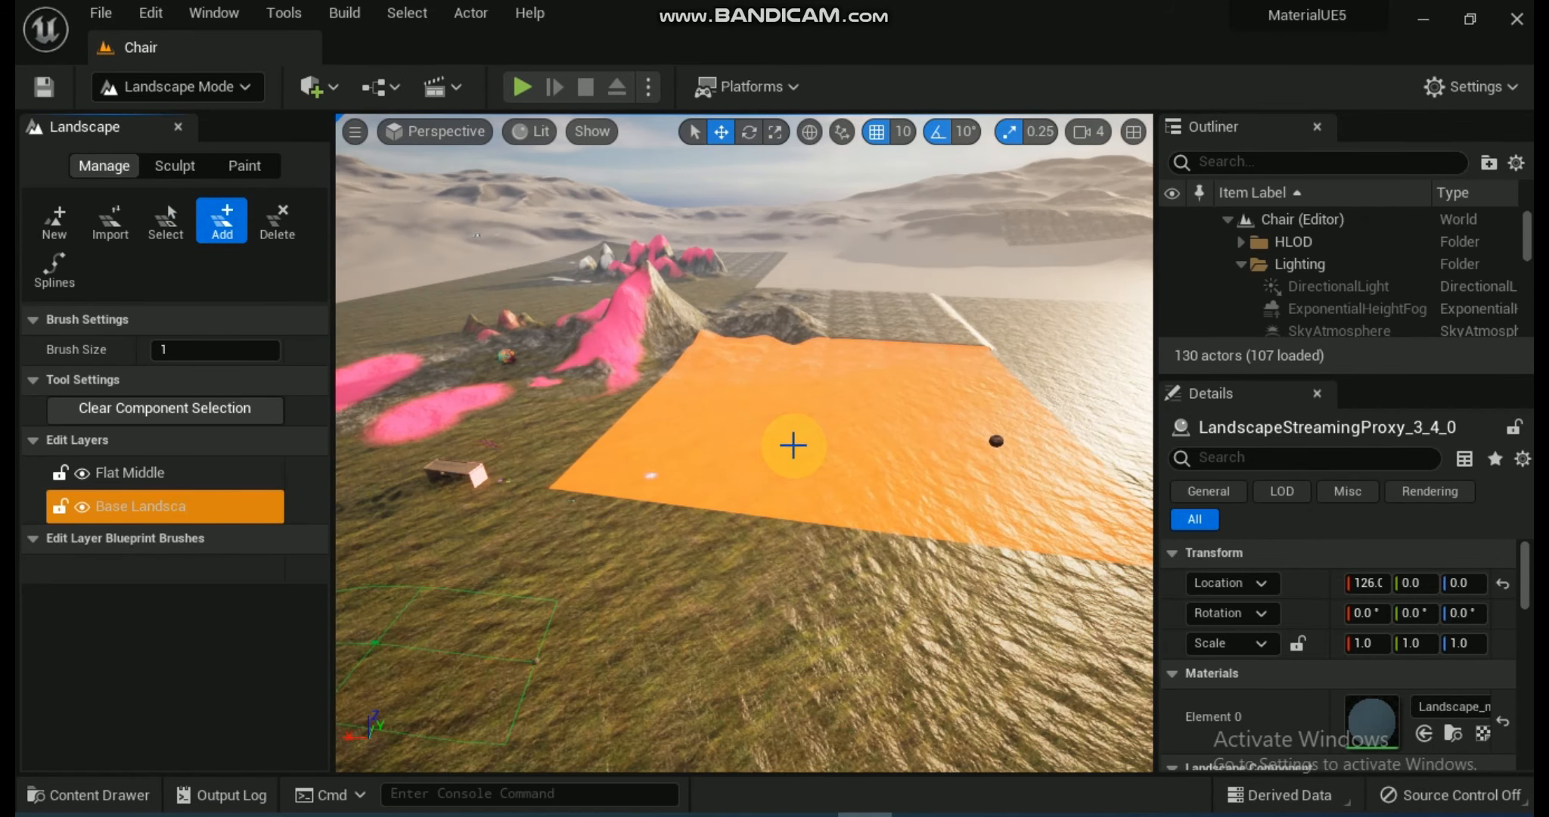
{"action": "left_click", "coordinate": [277, 221]}
{"action": "left_click", "coordinate": [863, 468]}
{"action": "left_click", "coordinate": [222, 221]}
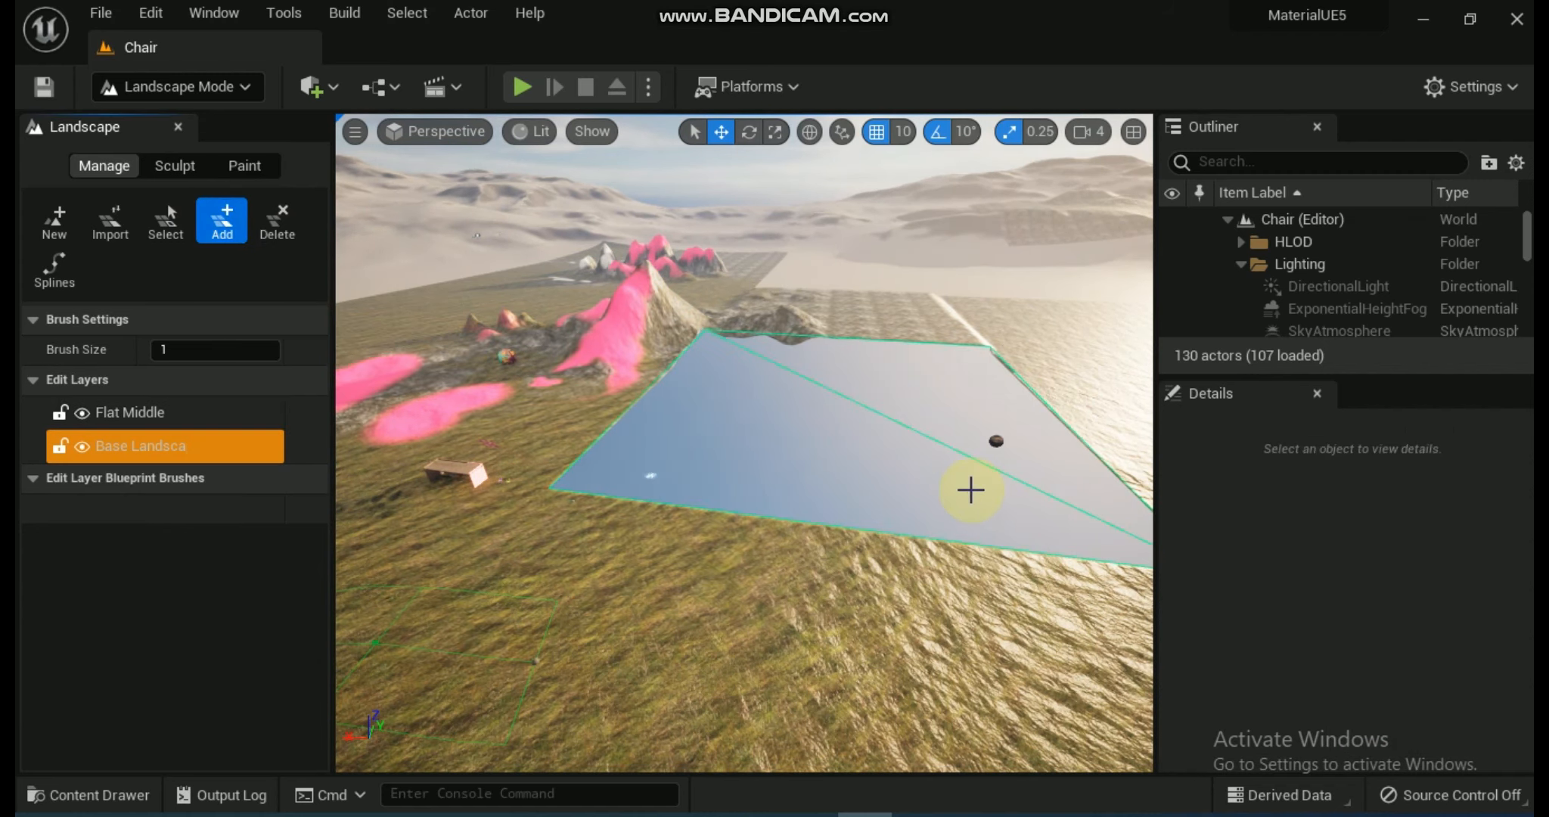
{"action": "left_click", "coordinate": [970, 490]}
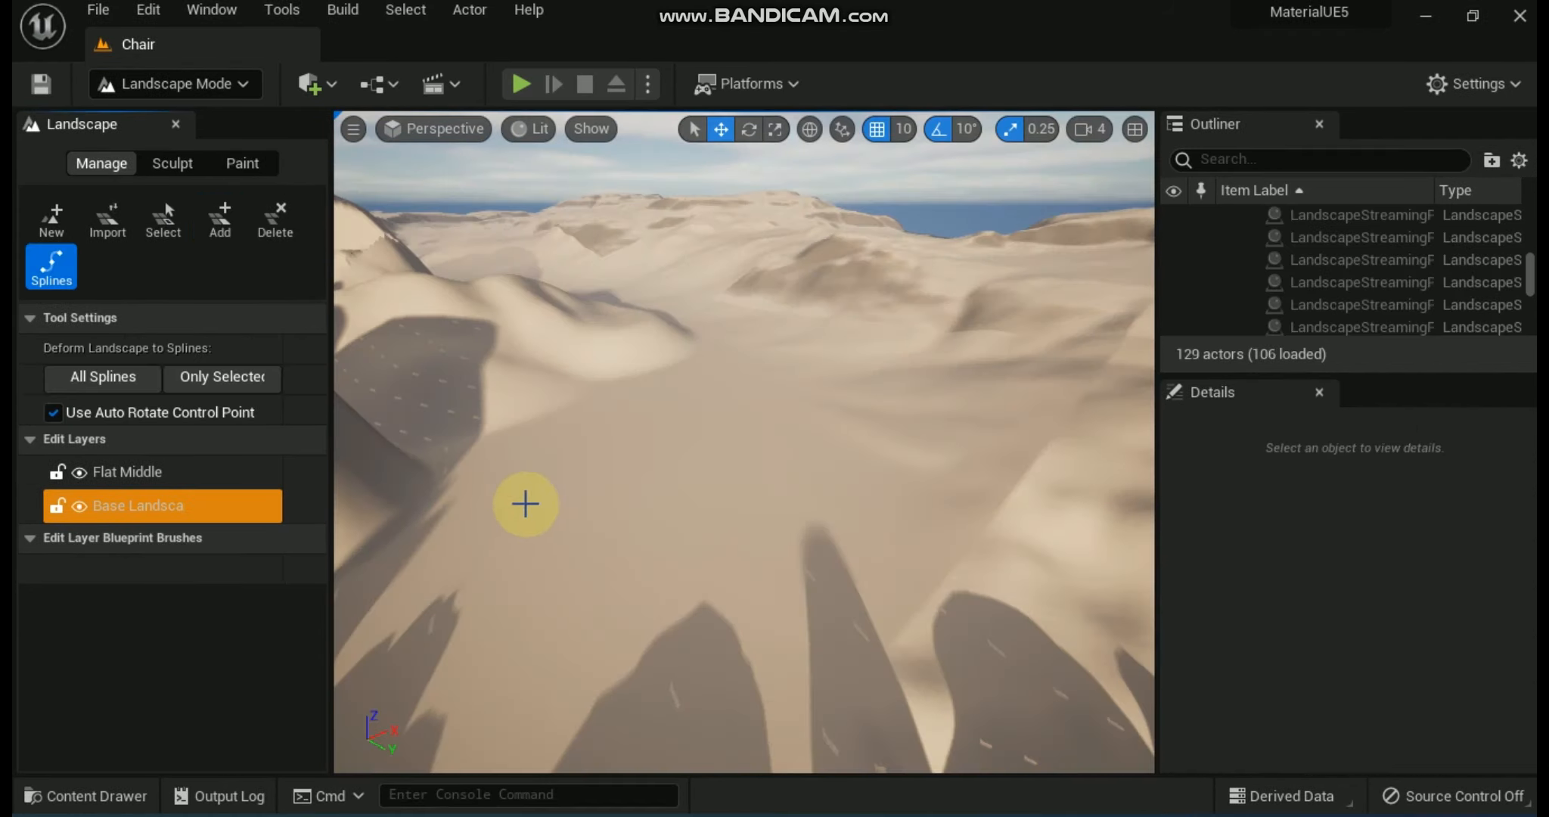
{"action": "left_click", "coordinate": [549, 594], "text": "ctrl"}
{"action": "key", "text": "ctrl+z"}
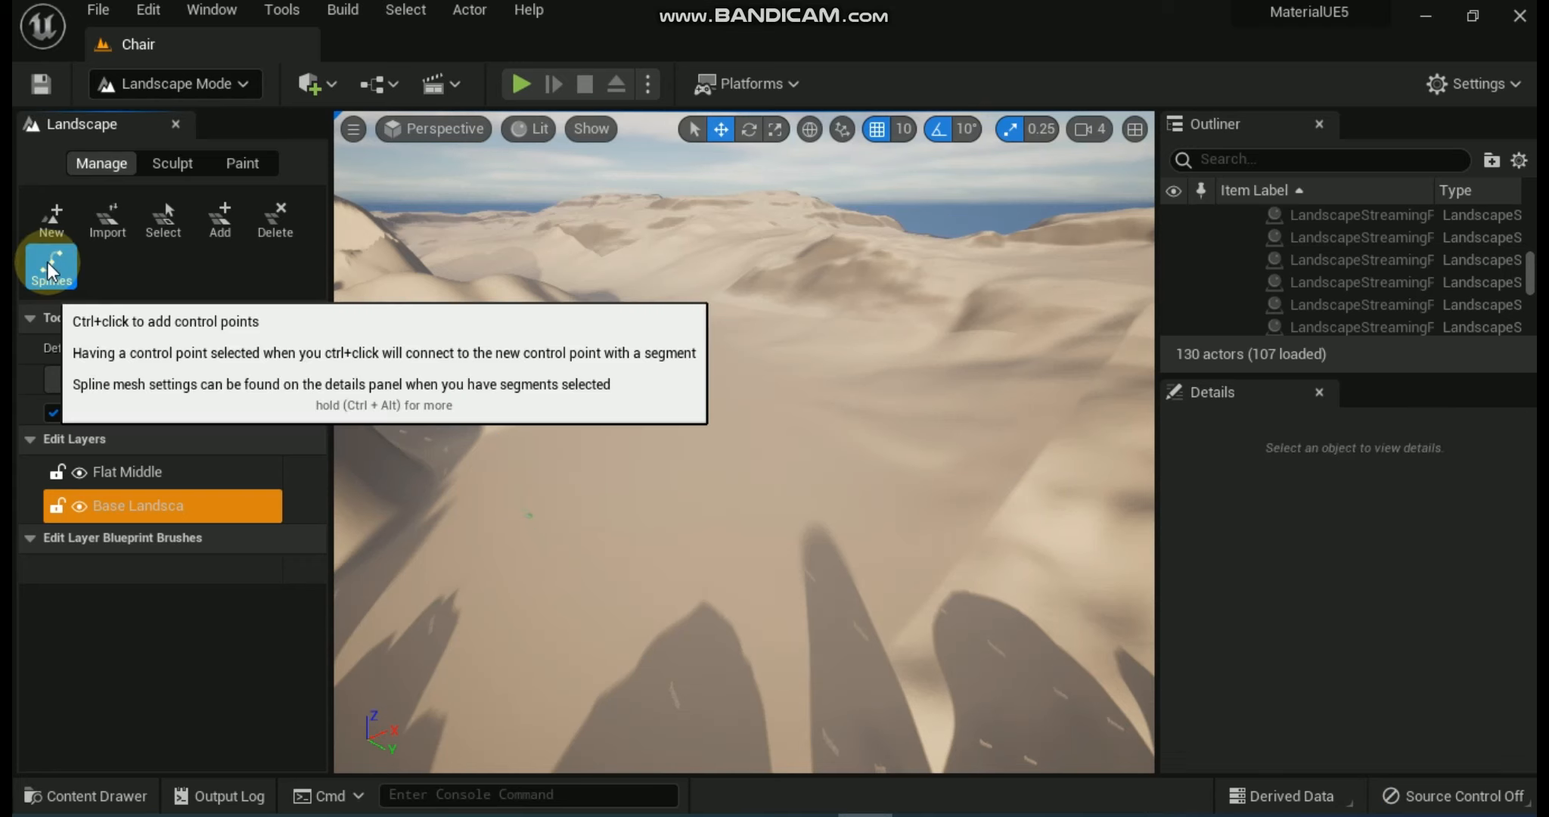
Lay a chain of connected control points with the Splines tool to form a winding path across the sand dunes.
{"action": "left_click", "coordinate": [491, 535], "text": "ctrl"}
{"action": "left_click", "coordinate": [622, 472], "text": "ctrl"}
{"action": "left_click", "coordinate": [746, 433], "text": "ctrl"}
{"action": "left_click", "coordinate": [877, 411], "text": "ctrl"}
{"action": "left_click", "coordinate": [982, 392], "text": "ctrl"}
{"action": "left_click", "coordinate": [1042, 354], "text": "ctrl"}
{"action": "left_click", "coordinate": [959, 323], "text": "ctrl"}
{"action": "left_click", "coordinate": [879, 311], "text": "ctrl"}
{"action": "left_click", "coordinate": [712, 350], "text": "ctrl"}
Raise the control points of the landscape spline one after another along the winding path.
{"action": "right_click_drag", "start_coordinate": [506, 530], "coordinate": [393, 597]}
{"action": "key", "text": "w"}
{"action": "left_click", "coordinate": [829, 429]}
{"action": "left_click_drag", "start_coordinate": [829, 422], "coordinate": [831, 407]}
{"action": "right_click_drag", "start_coordinate": [831, 407], "coordinate": [907, 367]}
{"action": "left_click", "coordinate": [737, 389]}
{"action": "left_click_drag", "start_coordinate": [737, 336], "coordinate": [736, 318]}
{"action": "left_click", "coordinate": [531, 354]}
{"action": "left_click_drag", "start_coordinate": [521, 296], "coordinate": [517, 285]}
{"action": "left_click", "coordinate": [714, 304]}
{"action": "left_click_drag", "start_coordinate": [705, 245], "coordinate": [703, 221]}
{"action": "left_click", "coordinate": [531, 342]}
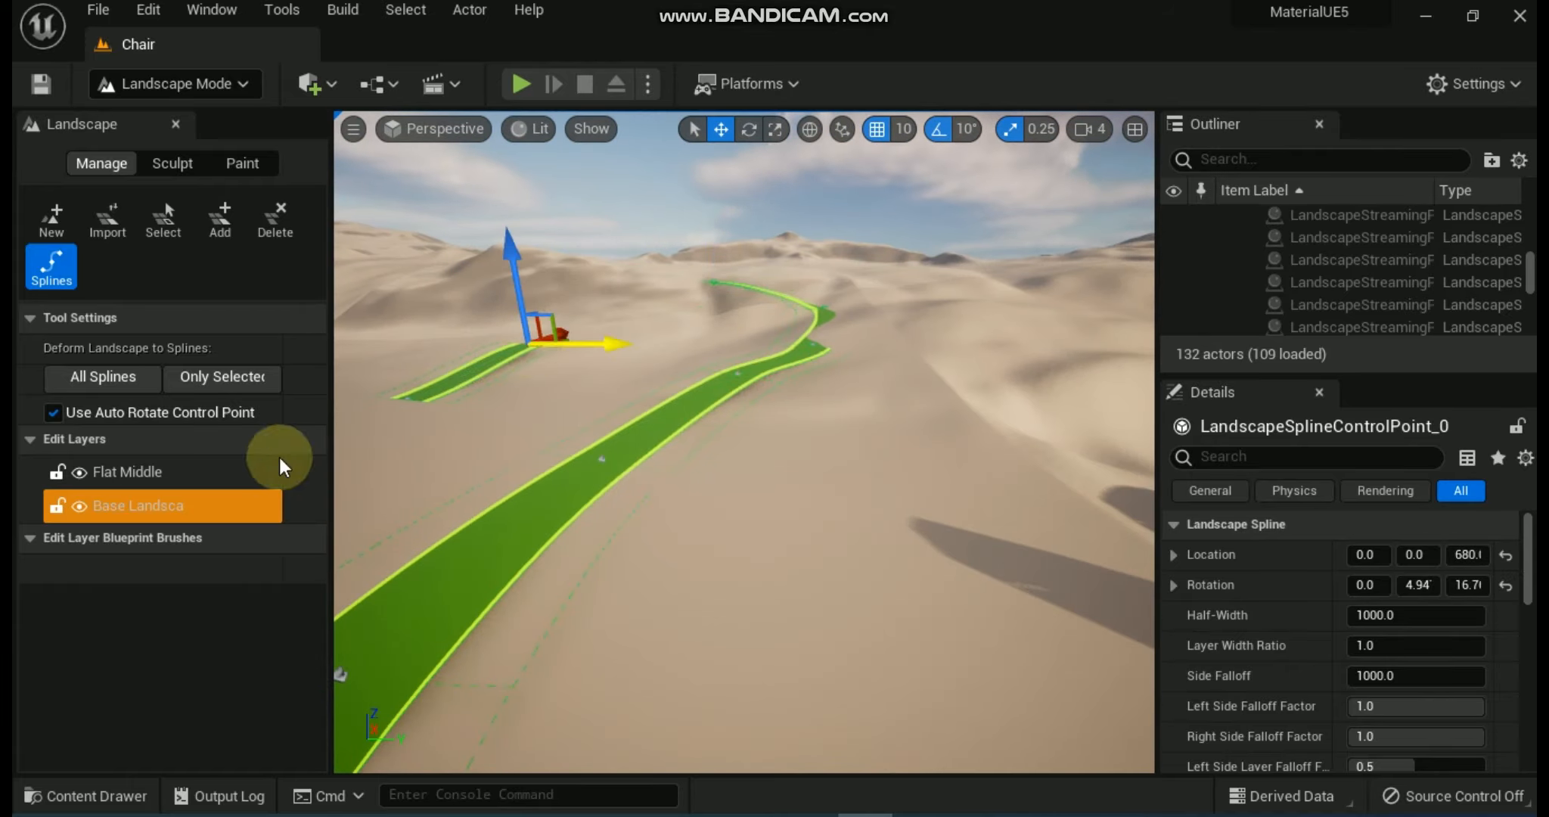
Deform the landscape to all splines so the terrain follows the path.
{"action": "left_click", "coordinate": [108, 379]}
{"action": "right_click_drag", "start_coordinate": [899, 398], "coordinate": [835, 440]}
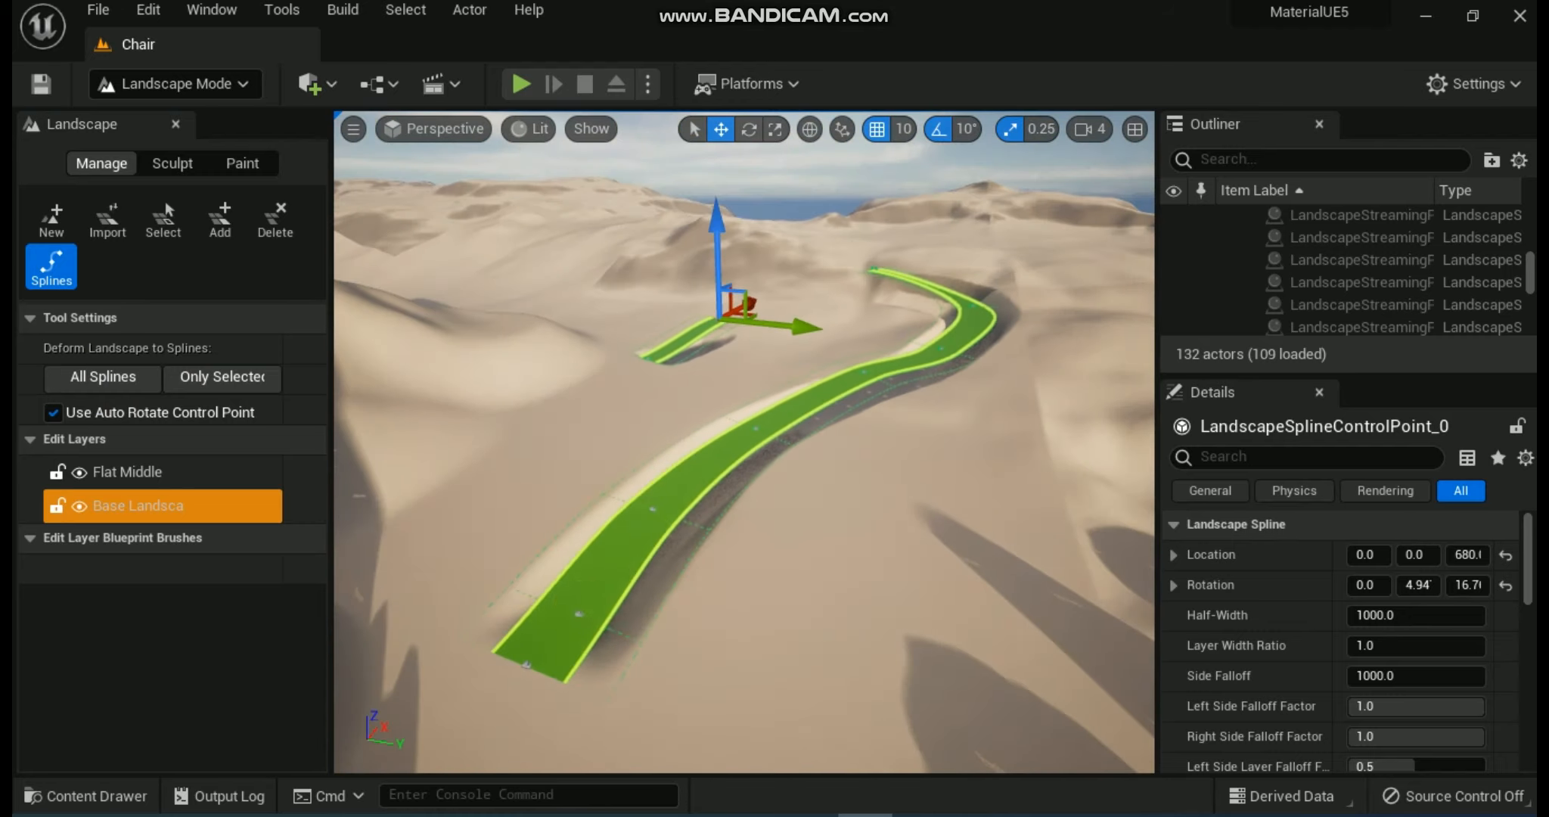
{"action": "left_click", "coordinate": [664, 655]}
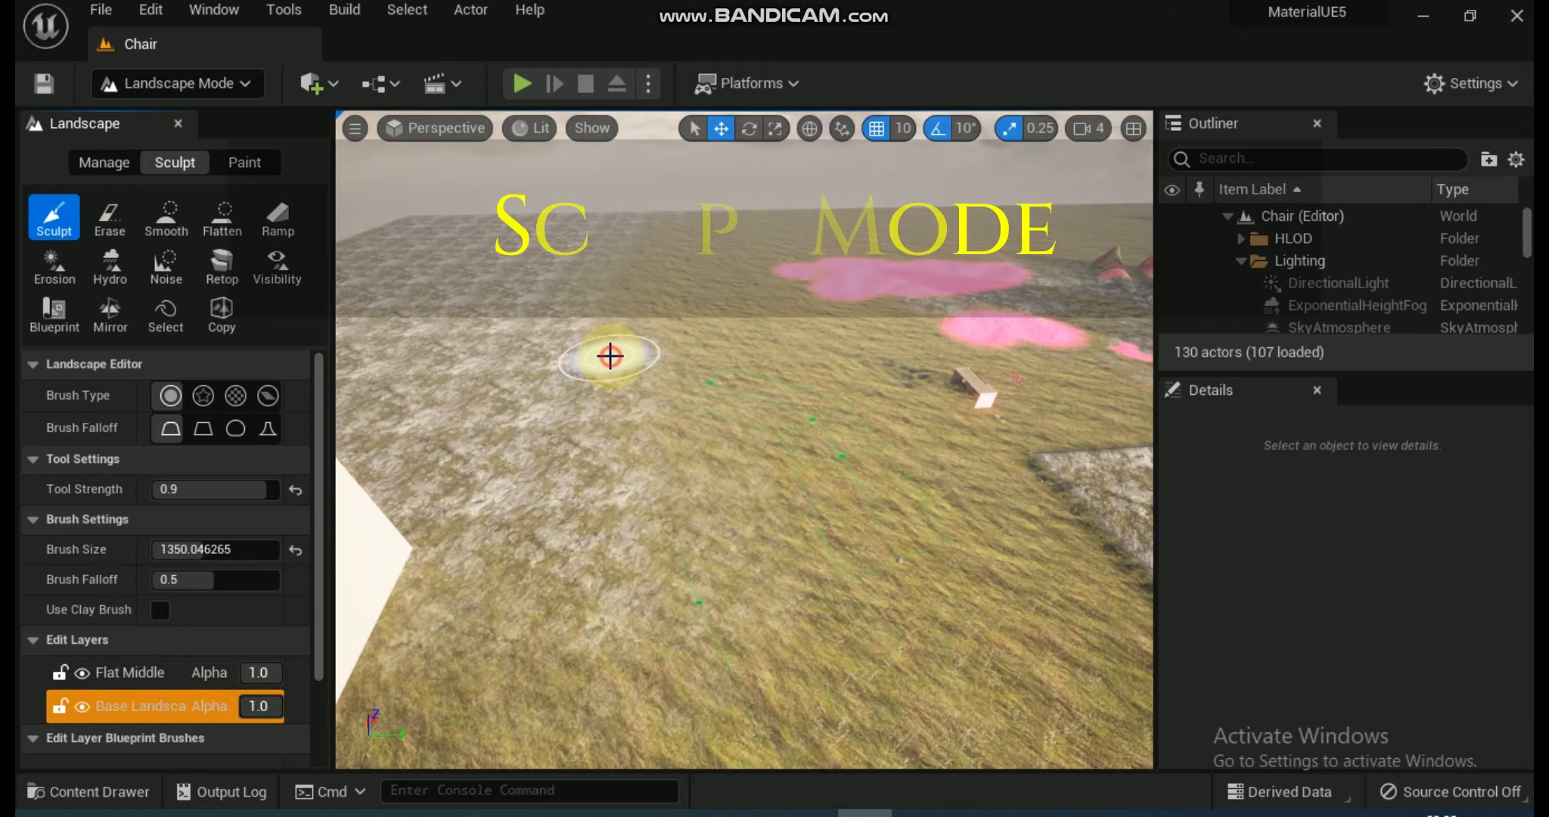
Paint the Grass layer over the rocky ground near the pink-painted mountain.
{"action": "left_click_drag", "start_coordinate": [612, 352], "coordinate": [789, 370]}
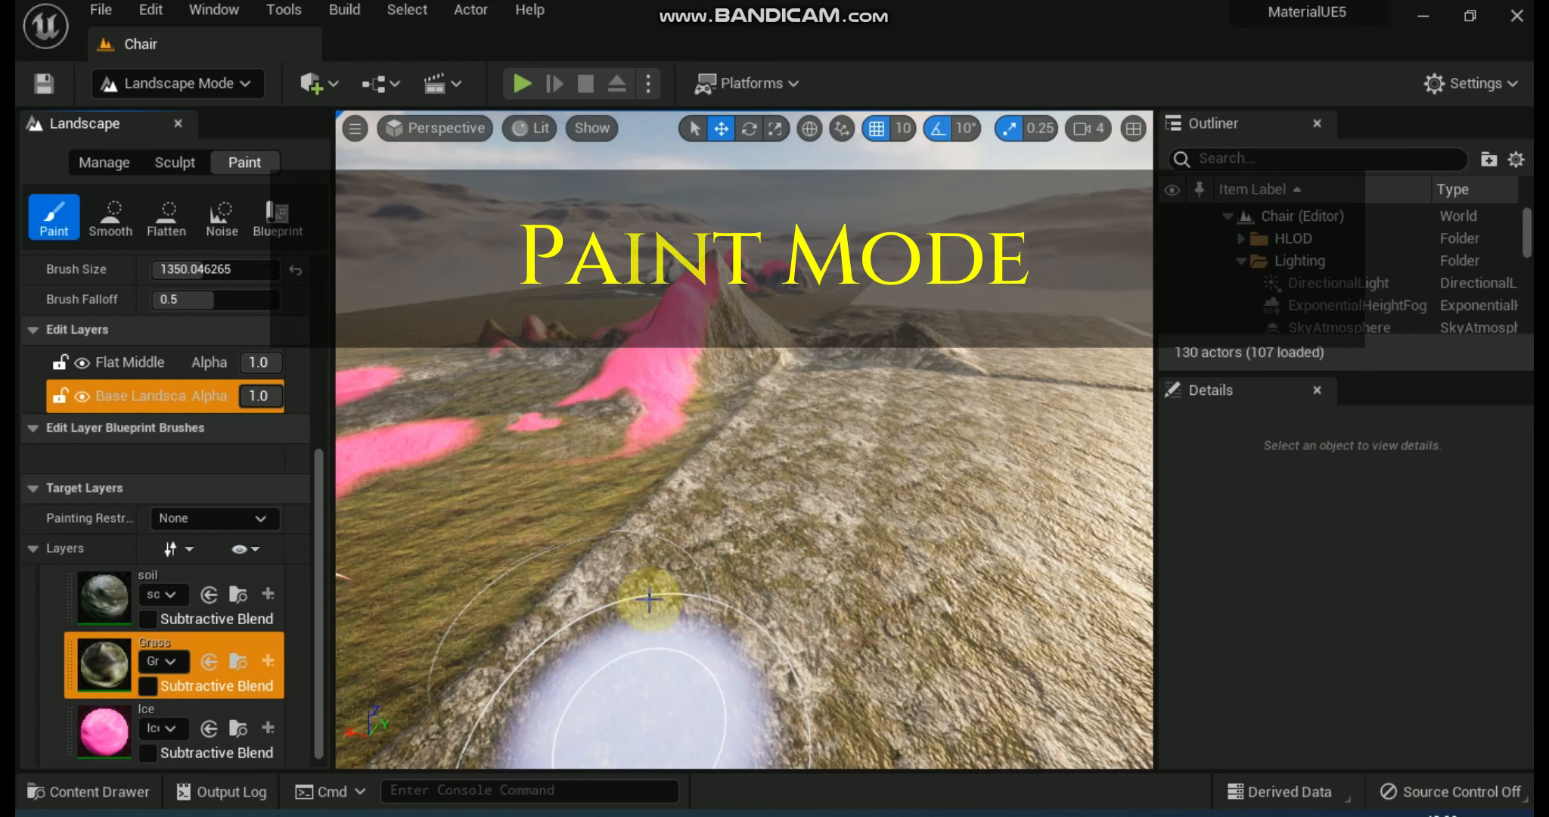
{"action": "mouse_move", "coordinate": [727, 569]}
{"action": "left_mouse_down"}
{"action": "mouse_move", "coordinate": [955, 554]}
{"action": "mouse_move", "coordinate": [955, 579]}
{"action": "mouse_move", "coordinate": [847, 612]}
{"action": "mouse_move", "coordinate": [802, 517]}
{"action": "mouse_move", "coordinate": [864, 488]}
{"action": "mouse_move", "coordinate": [993, 484]}
{"action": "mouse_move", "coordinate": [1044, 557]}
{"action": "mouse_move", "coordinate": [691, 581]}
{"action": "mouse_move", "coordinate": [543, 626]}
{"action": "mouse_move", "coordinate": [501, 609]}
{"action": "mouse_move", "coordinate": [732, 496]}
{"action": "mouse_move", "coordinate": [840, 480]}
{"action": "left_mouse_up"}
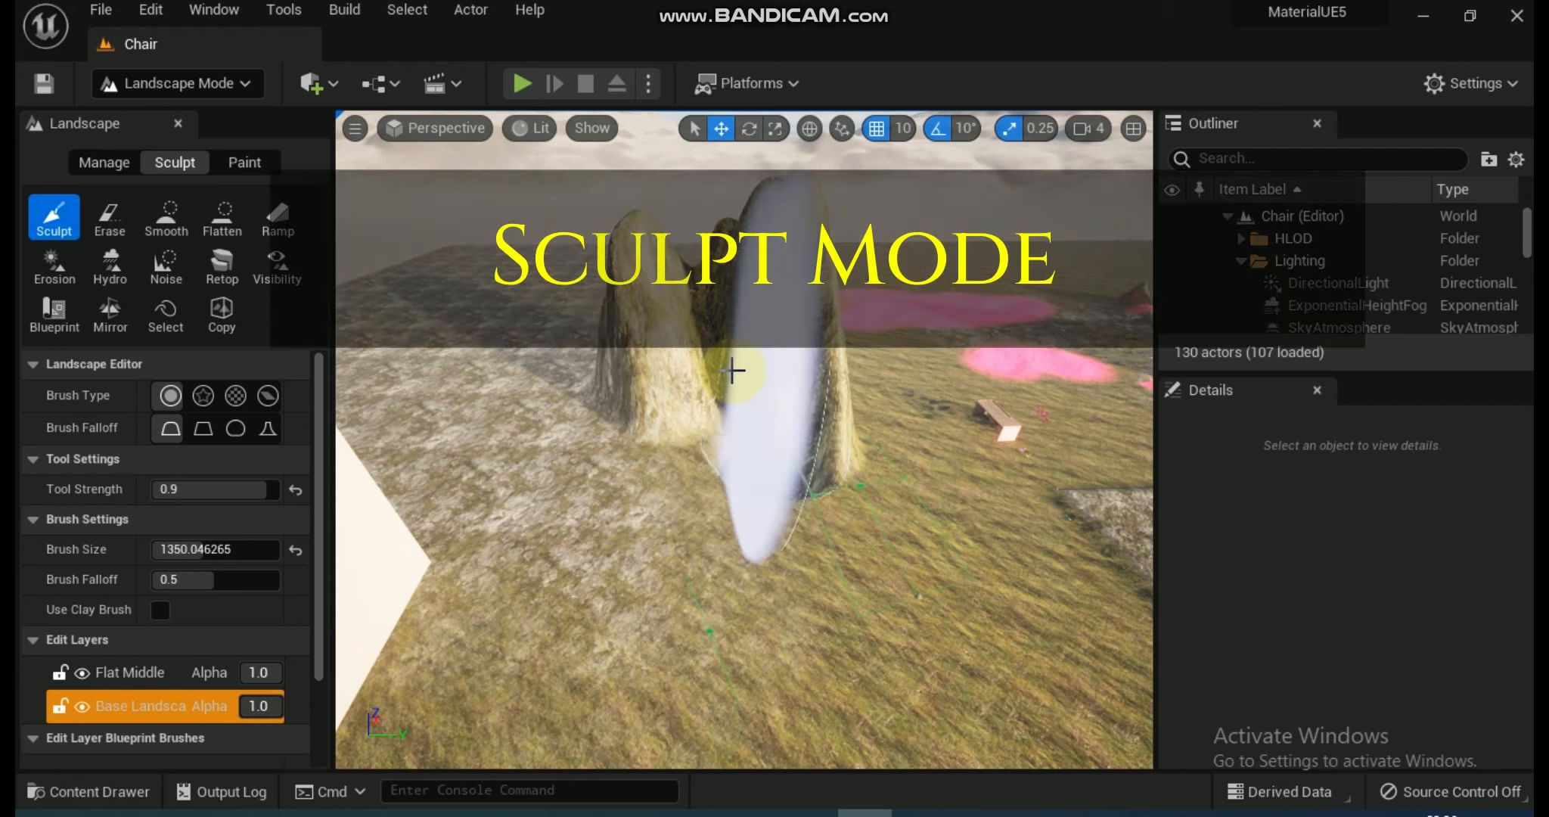
{"action": "mouse_move", "coordinate": [732, 371]}
{"action": "left_mouse_down"}
{"action": "mouse_move", "coordinate": [657, 353]}
{"action": "mouse_move", "coordinate": [633, 329]}
{"action": "mouse_move", "coordinate": [623, 453]}
{"action": "mouse_move", "coordinate": [533, 484]}
{"action": "mouse_move", "coordinate": [658, 423]}
{"action": "mouse_move", "coordinate": [840, 511]}
{"action": "mouse_move", "coordinate": [702, 543]}
{"action": "mouse_move", "coordinate": [588, 536]}
{"action": "mouse_move", "coordinate": [651, 560]}
{"action": "mouse_move", "coordinate": [595, 515]}
{"action": "mouse_move", "coordinate": [656, 549]}
{"action": "mouse_move", "coordinate": [865, 525]}
{"action": "left_mouse_up"}
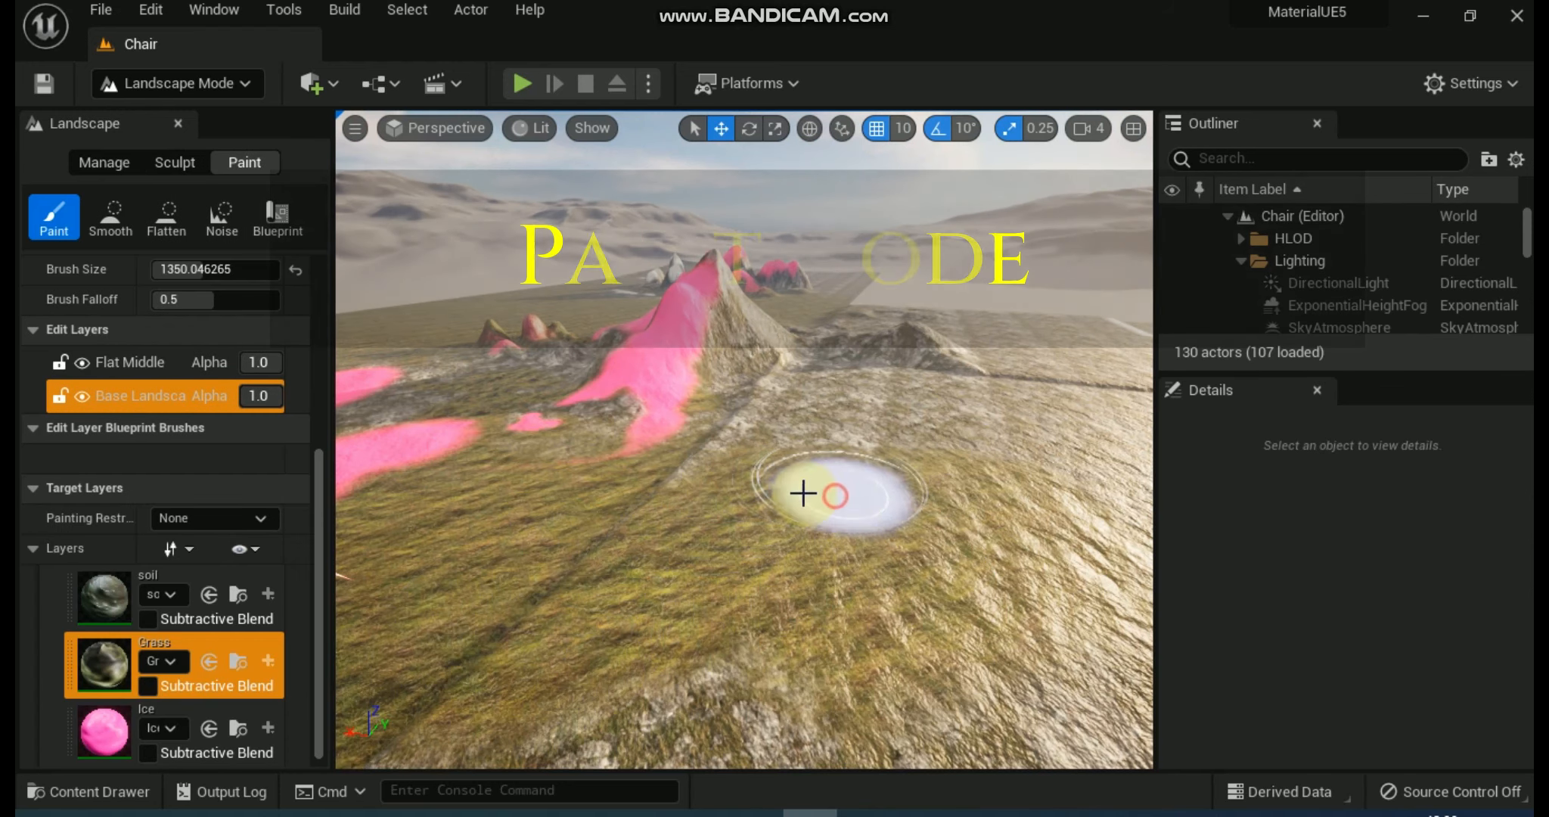
{"action": "mouse_move", "coordinate": [803, 493]}
{"action": "left_mouse_down"}
{"action": "mouse_move", "coordinate": [684, 501]}
{"action": "mouse_move", "coordinate": [560, 560]}
{"action": "mouse_move", "coordinate": [543, 647]}
{"action": "mouse_move", "coordinate": [923, 494]}
{"action": "mouse_move", "coordinate": [978, 543]}
{"action": "mouse_move", "coordinate": [816, 630]}
{"action": "mouse_move", "coordinate": [754, 622]}
{"action": "mouse_move", "coordinate": [750, 467]}
{"action": "left_mouse_up"}
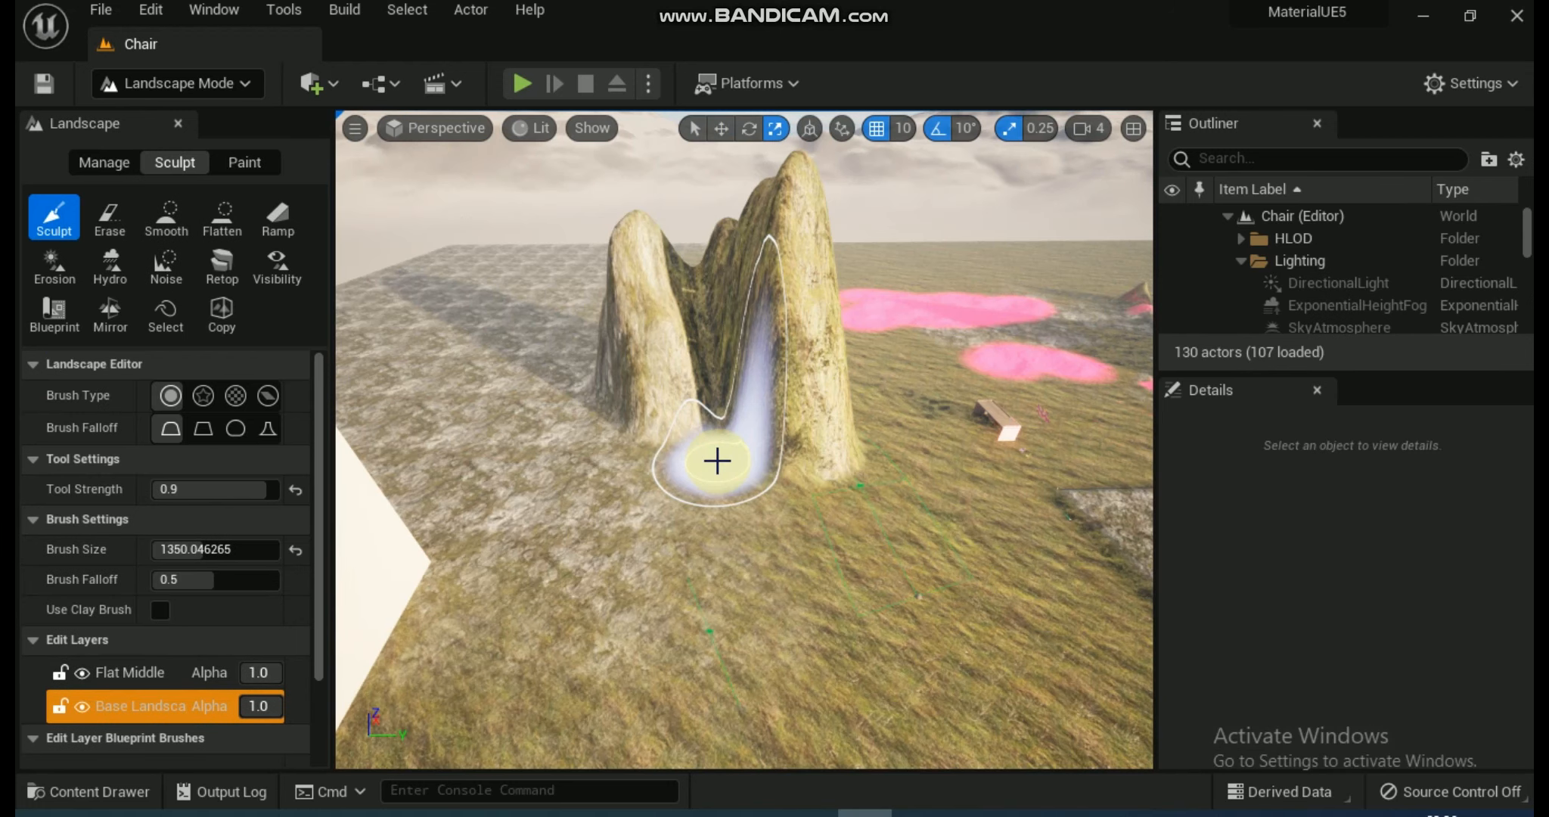
{"action": "key", "text": "e"}
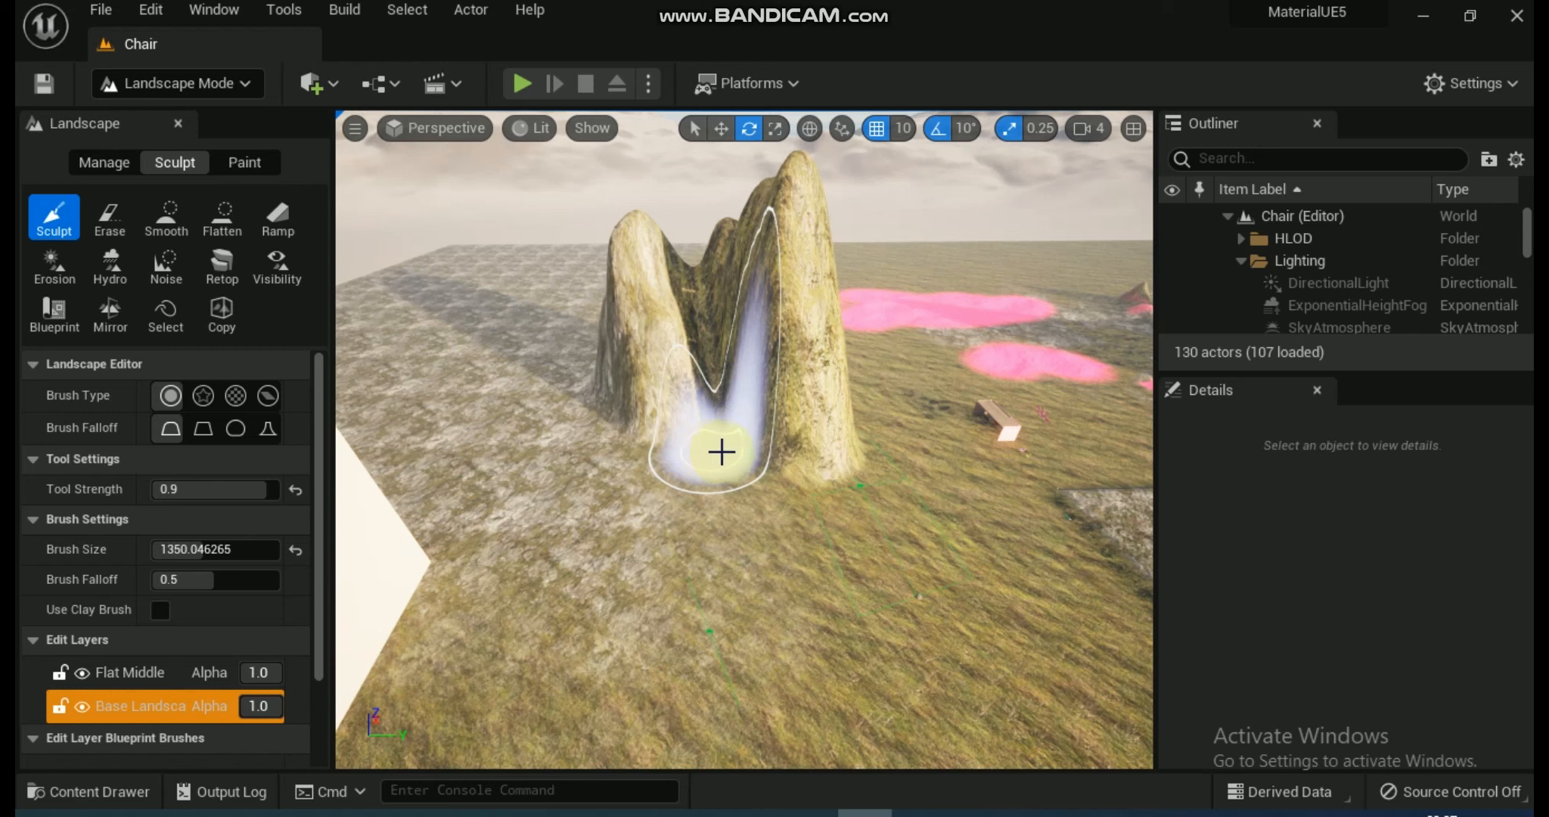
{"action": "right_click_drag", "start_coordinate": [816, 502], "coordinate": [1141, 528]}
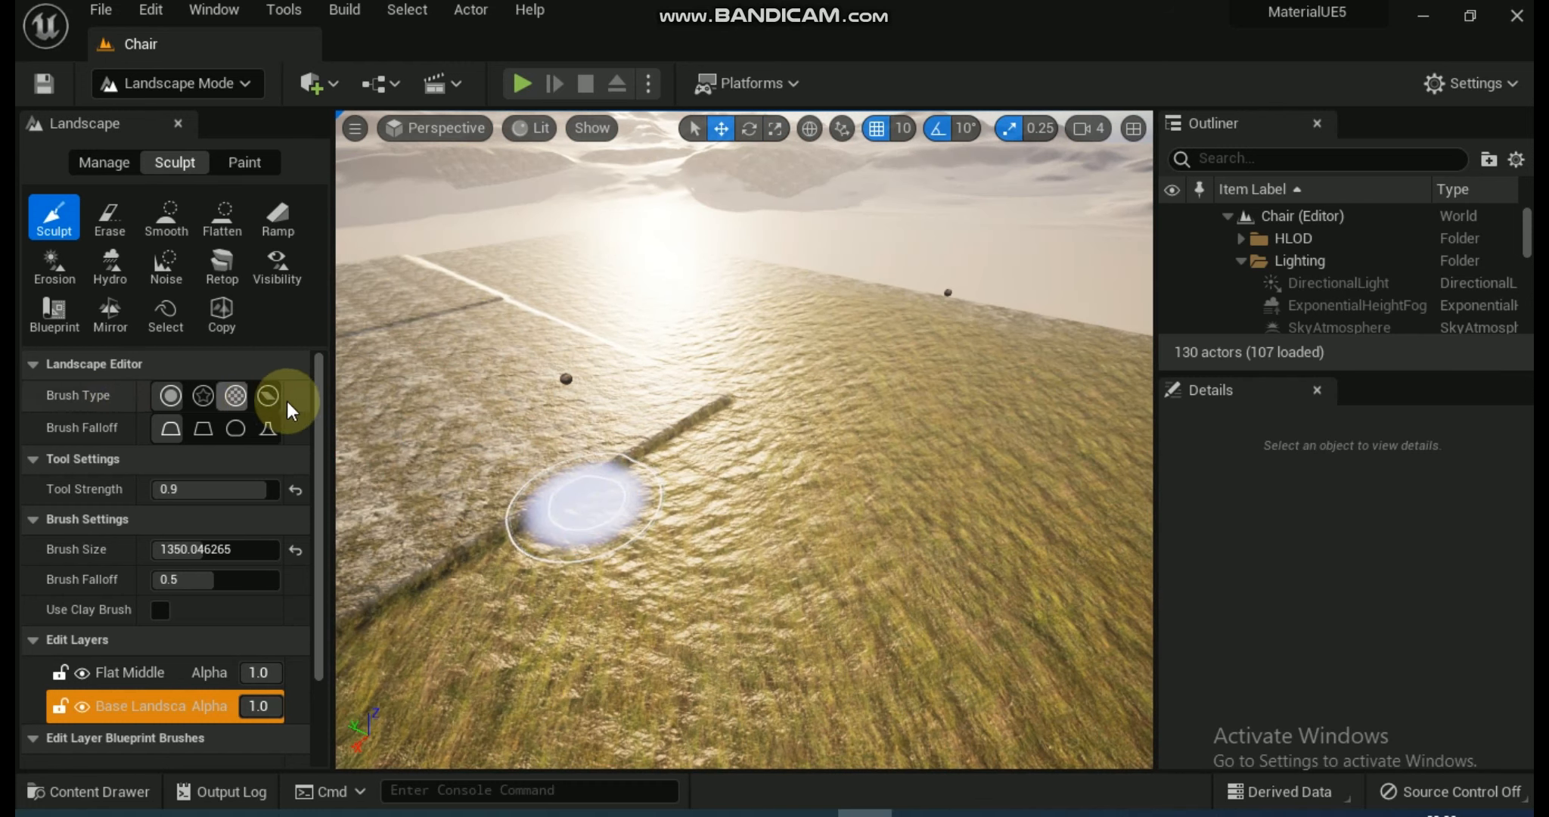
{"action": "mouse_move", "coordinate": [267, 493]}
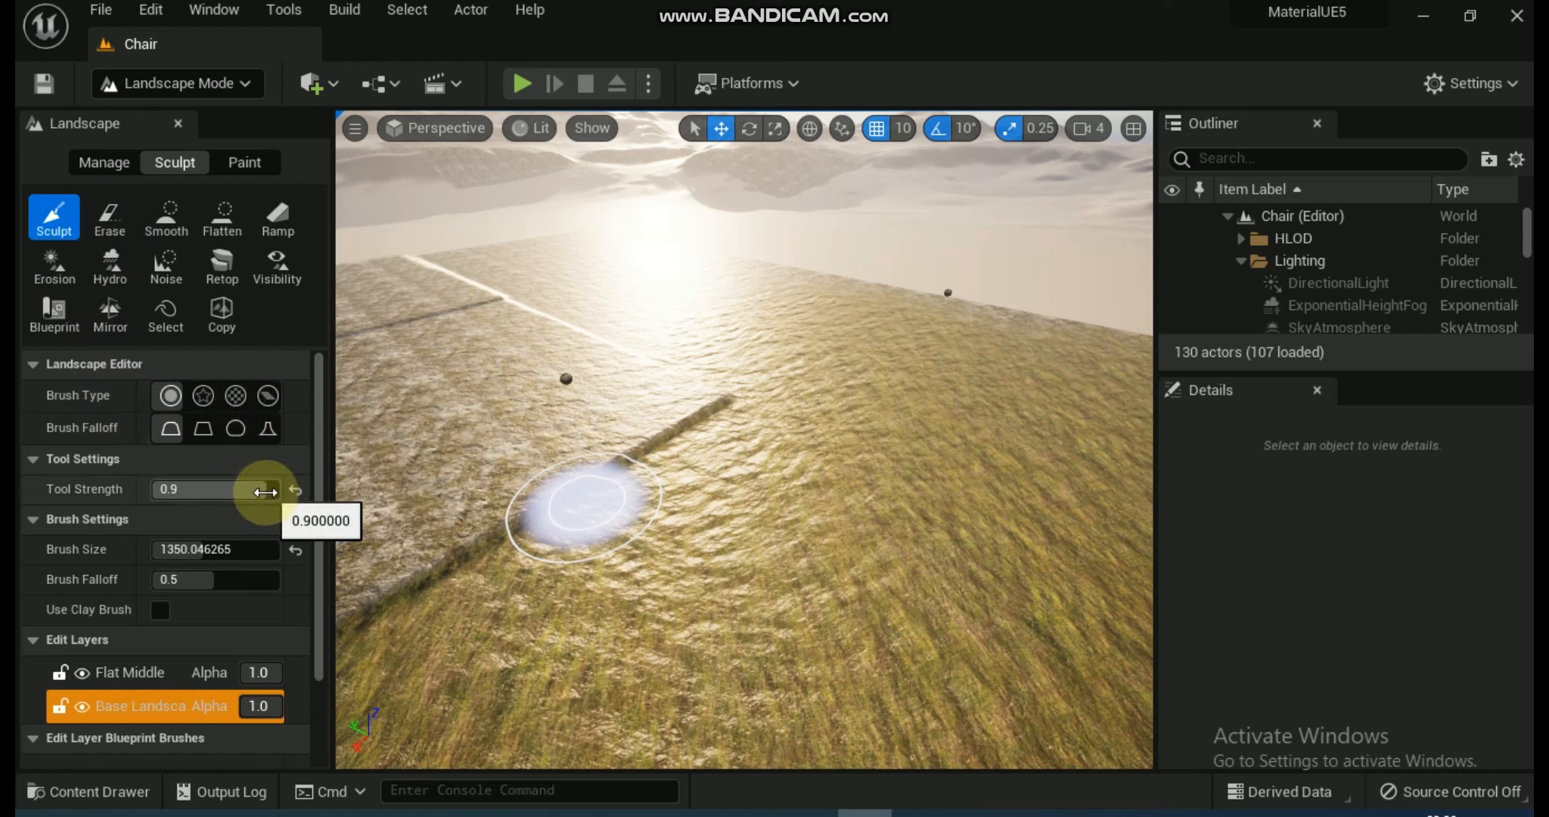
{"action": "key", "text": "e"}
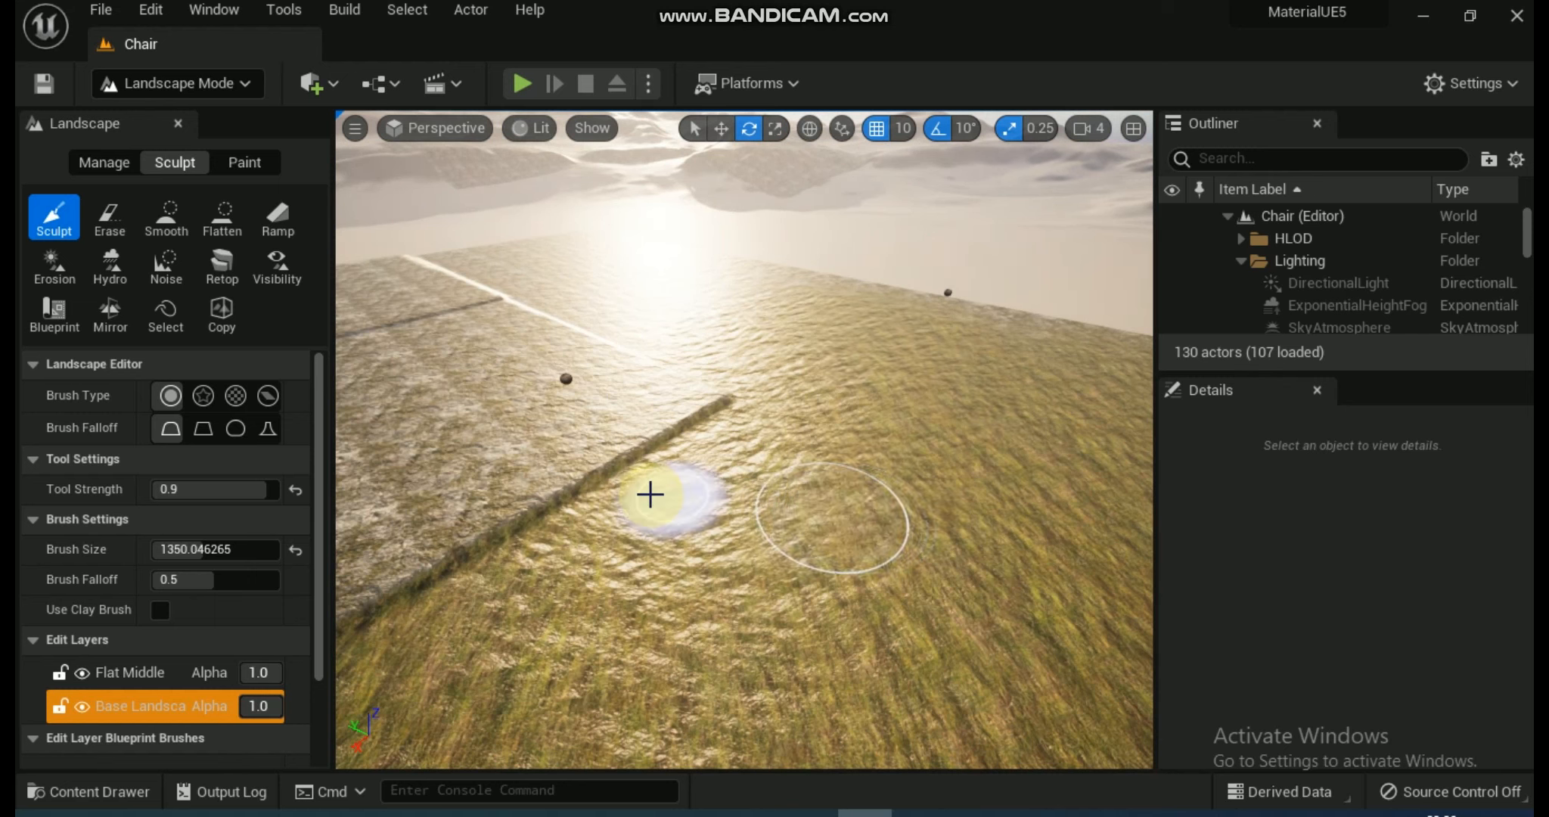
{"action": "mouse_move", "coordinate": [652, 501]}
{"action": "right_mouse_down"}
{"action": "mouse_move", "coordinate": [311, 495]}
{"action": "mouse_move", "coordinate": [316, 480]}
{"action": "mouse_move", "coordinate": [462, 454]}
{"action": "mouse_move", "coordinate": [658, 439]}
{"action": "right_mouse_up"}
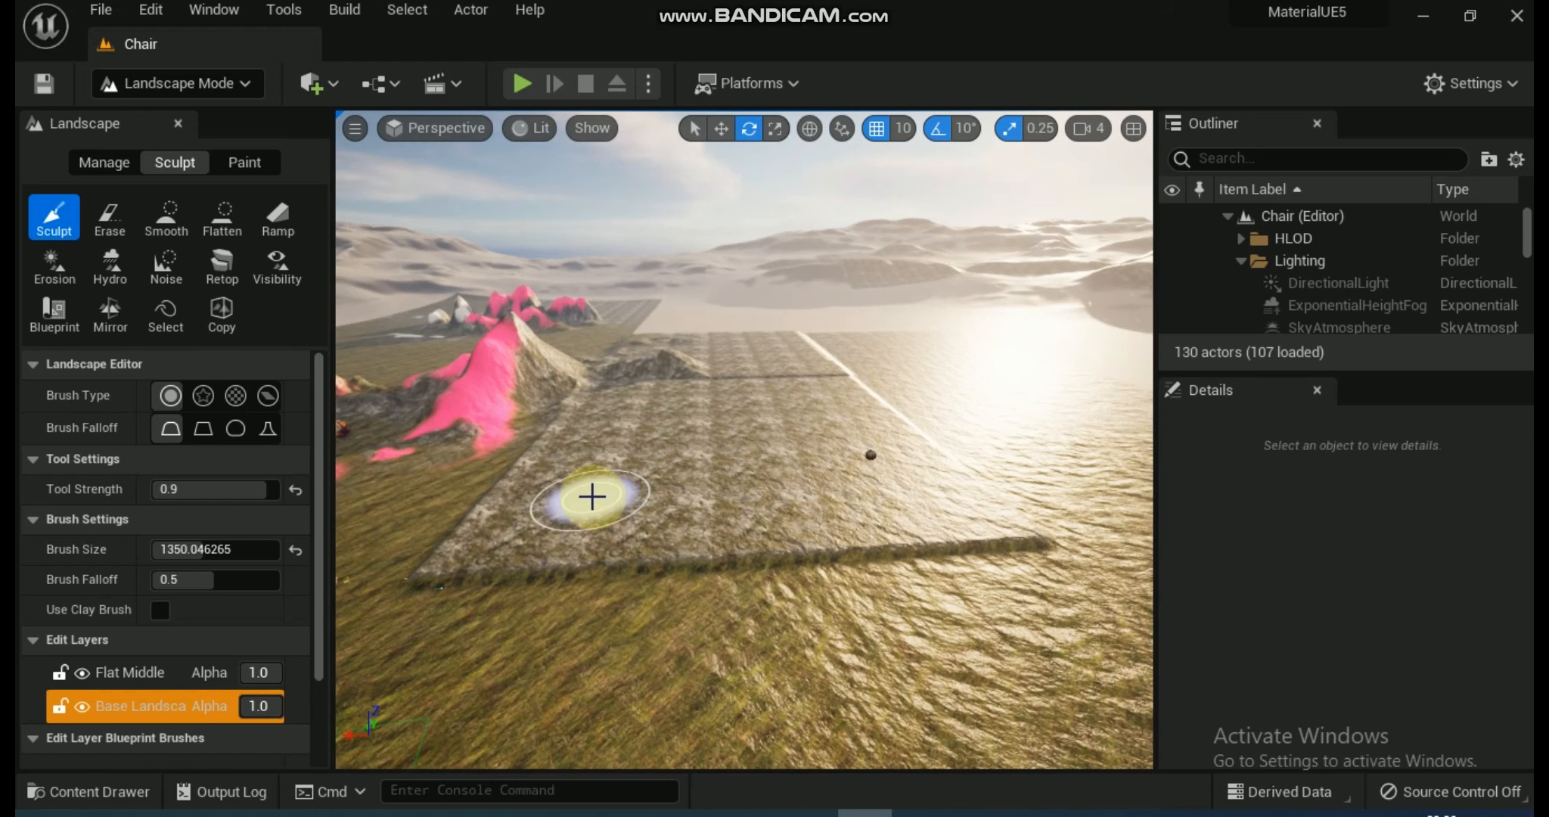
{"action": "right_click_drag", "start_coordinate": [592, 496], "coordinate": [651, 514]}
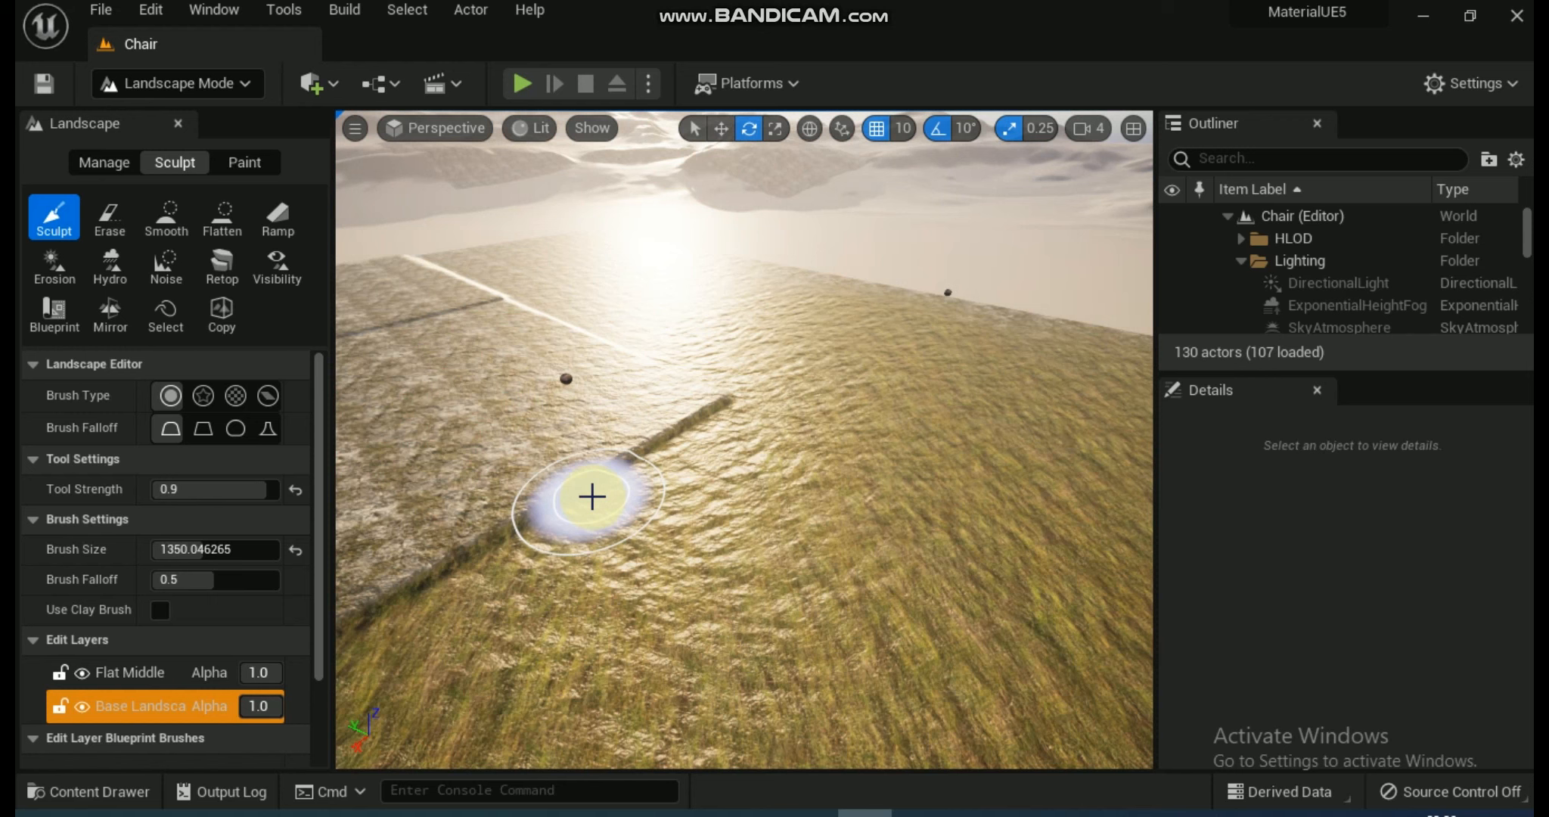
{"action": "key", "text": "r"}
{"action": "key", "text": "w"}
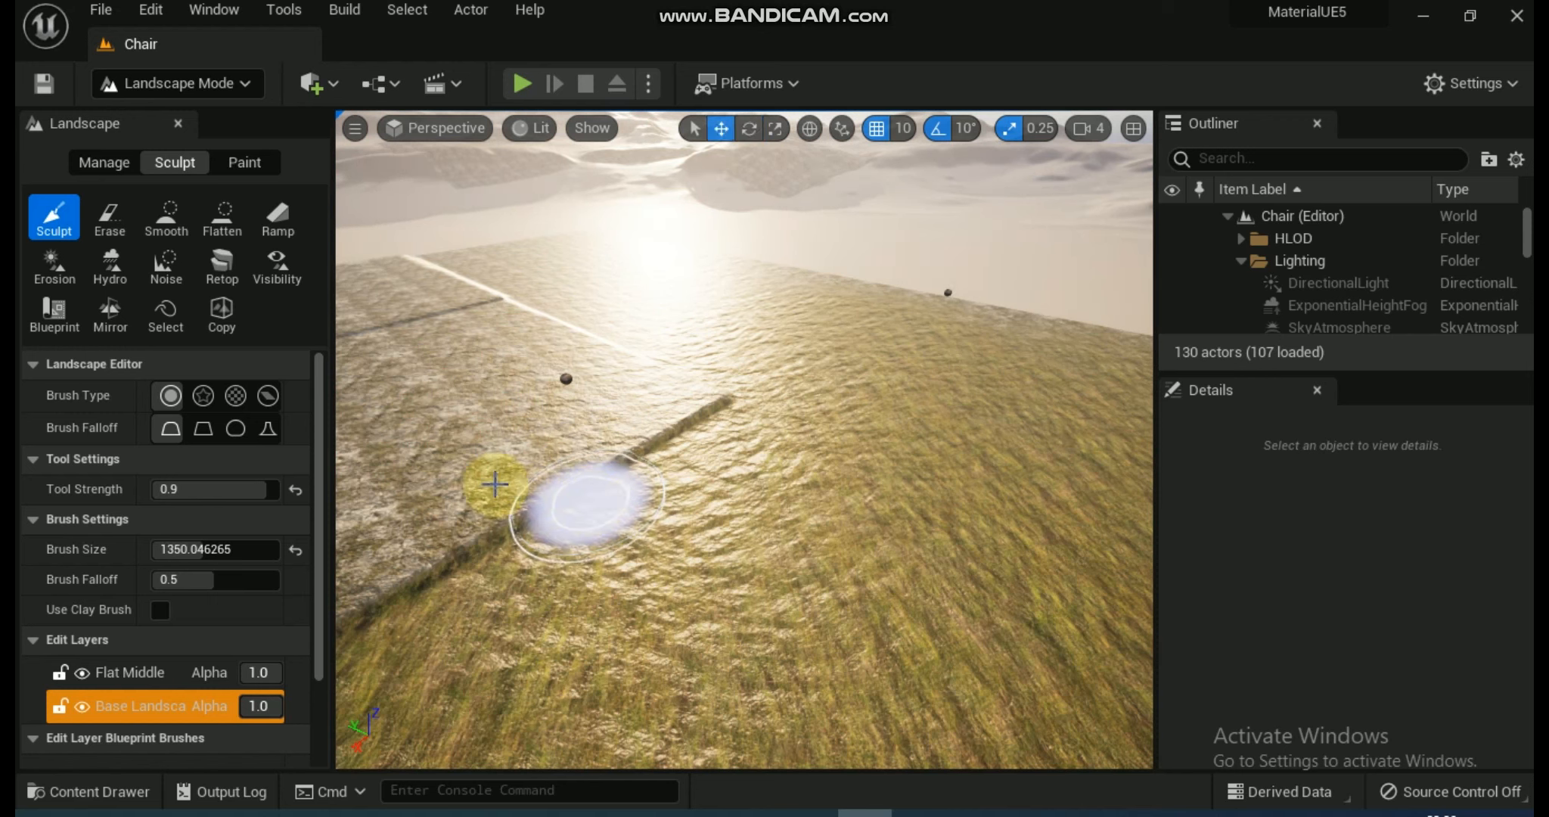
Set the Sculpt tool's strength to 0.29.
{"action": "left_click_drag", "start_coordinate": [253, 488], "coordinate": [219, 493]}
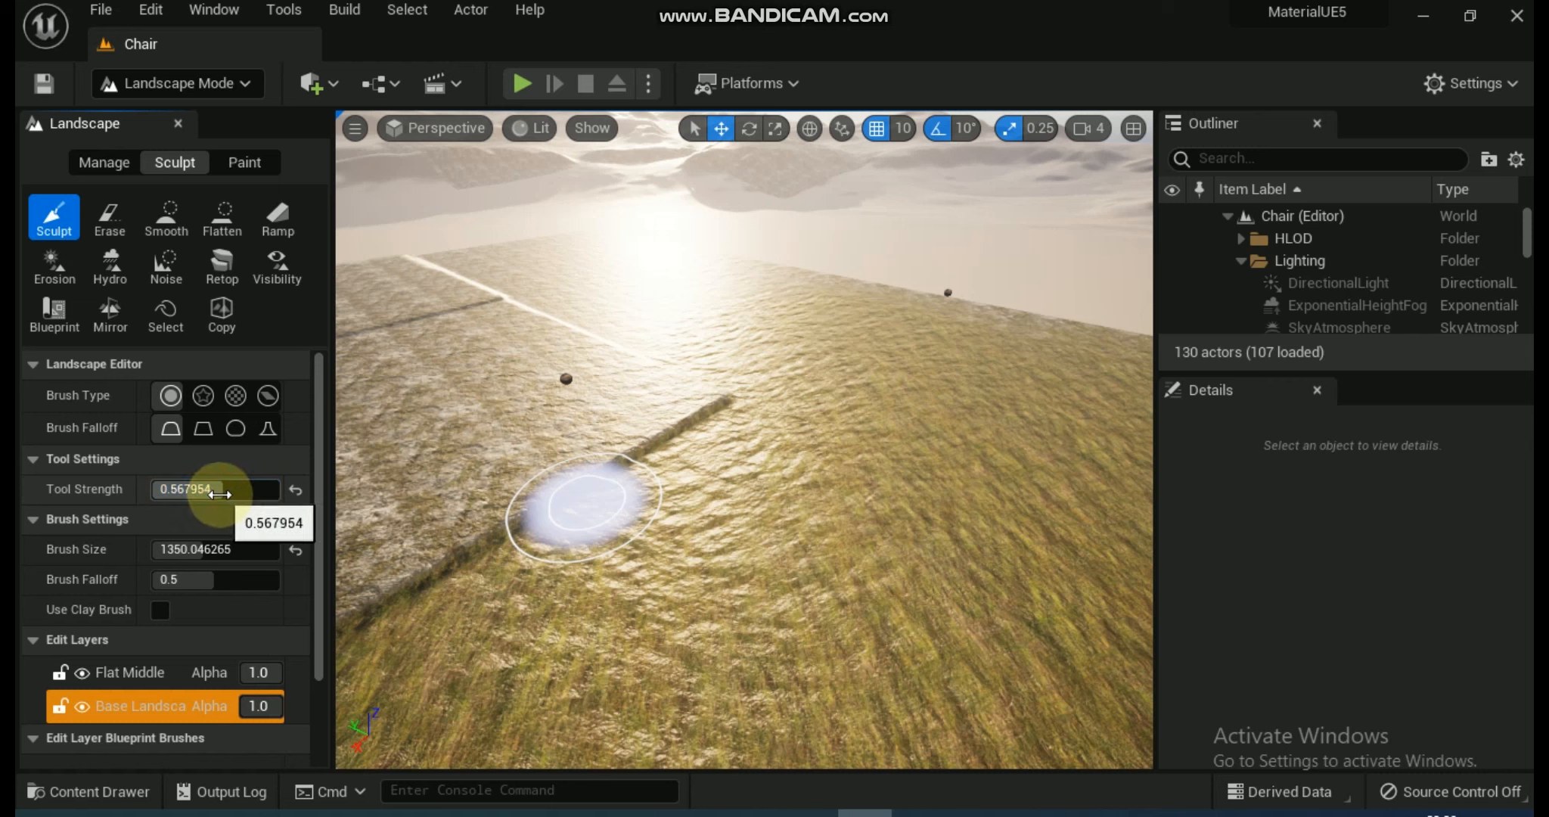
{"action": "left_click", "coordinate": [220, 493]}
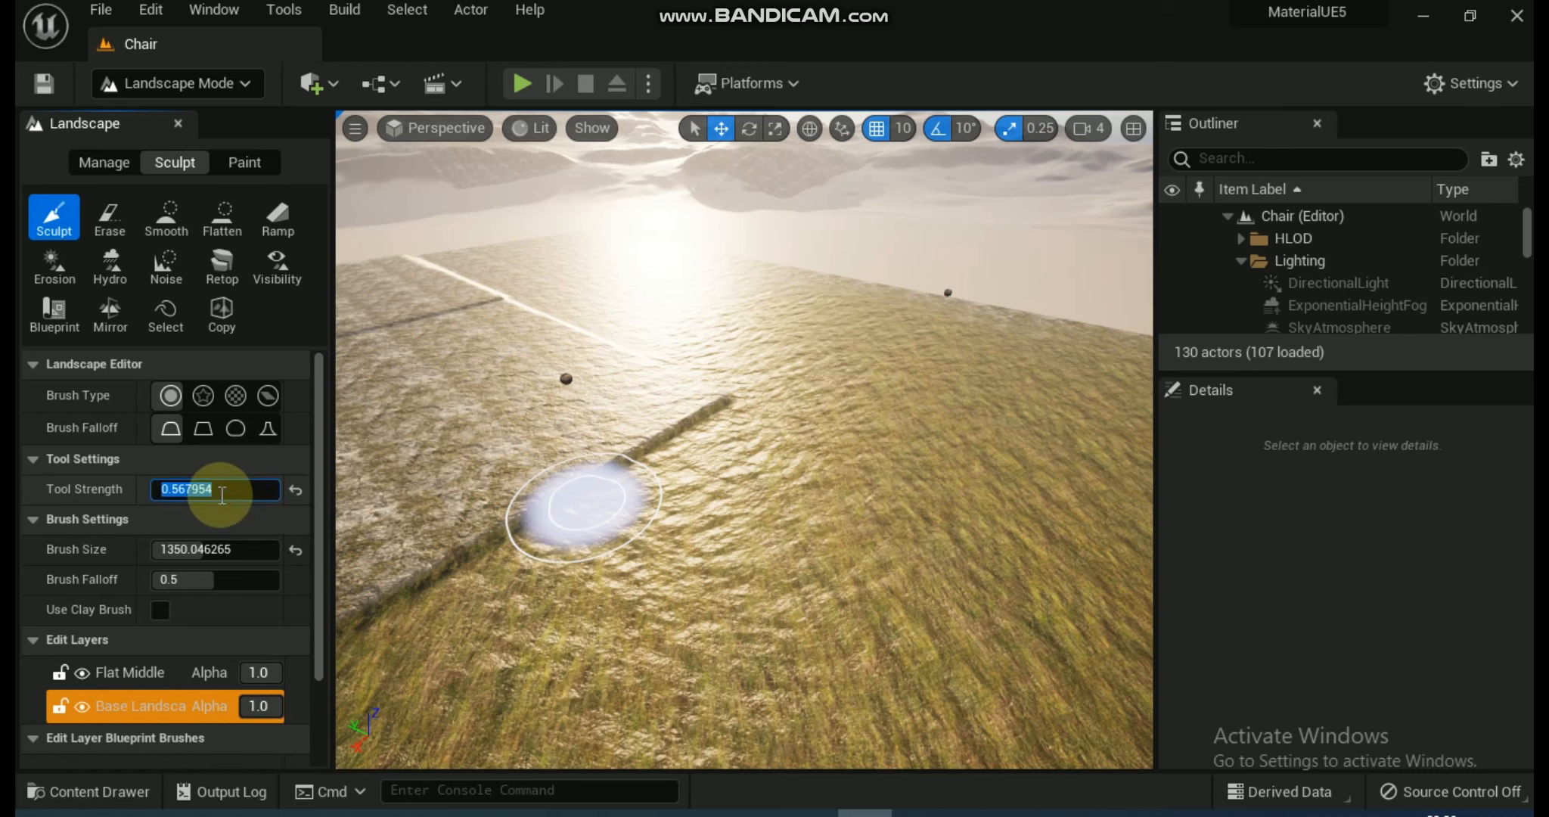
{"action": "type", "text": ".29"}
{"action": "key", "text": "Return"}
Set the sculpt brush size to 8192 and raise large hills on the sandy terrain.
{"action": "left_click", "coordinate": [230, 548]}
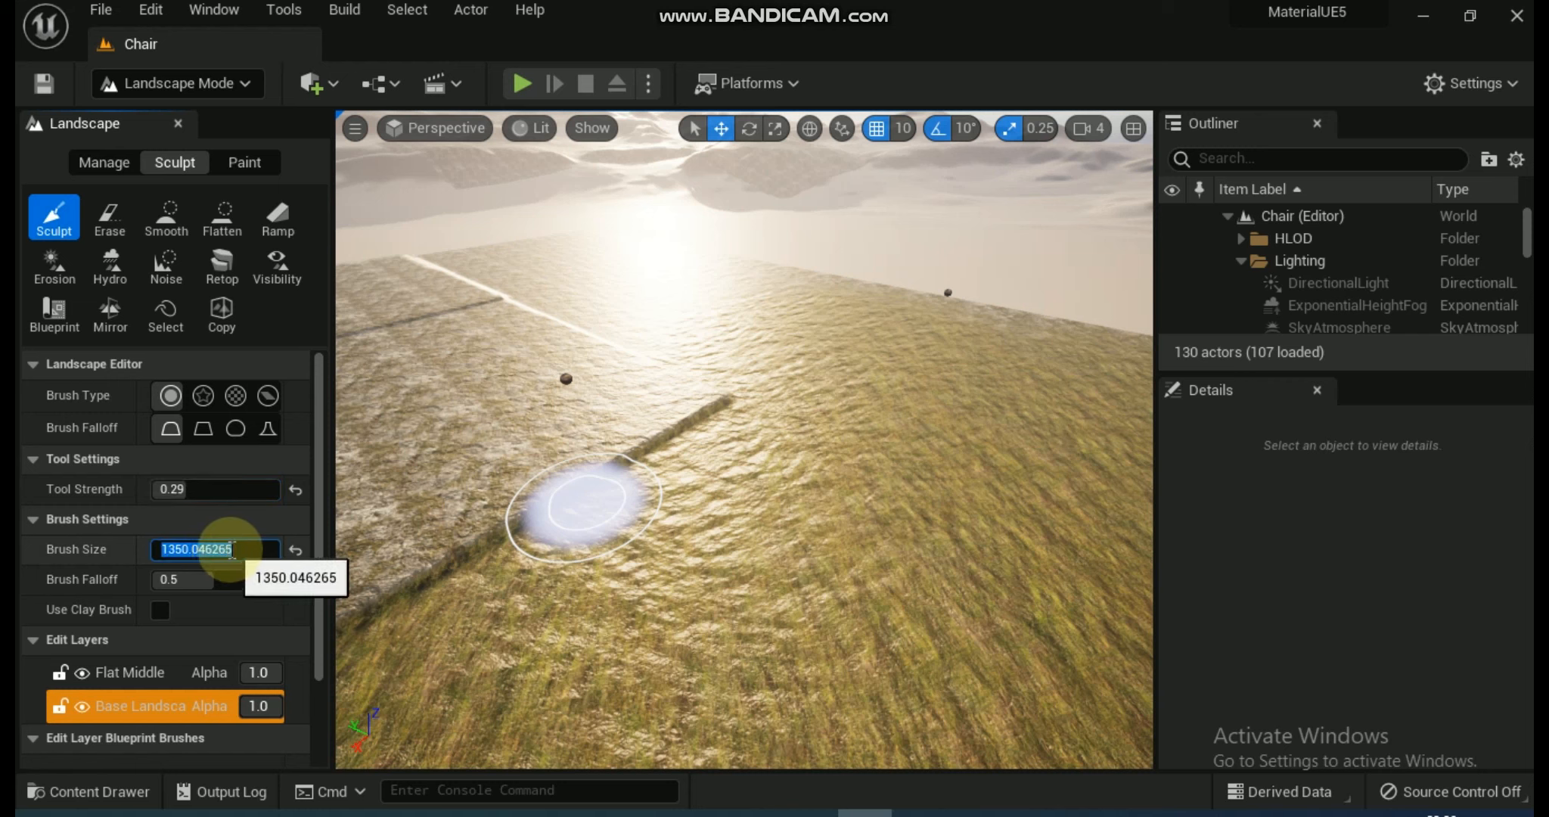
{"action": "key", "text": "Return"}
{"action": "key", "text": "e"}
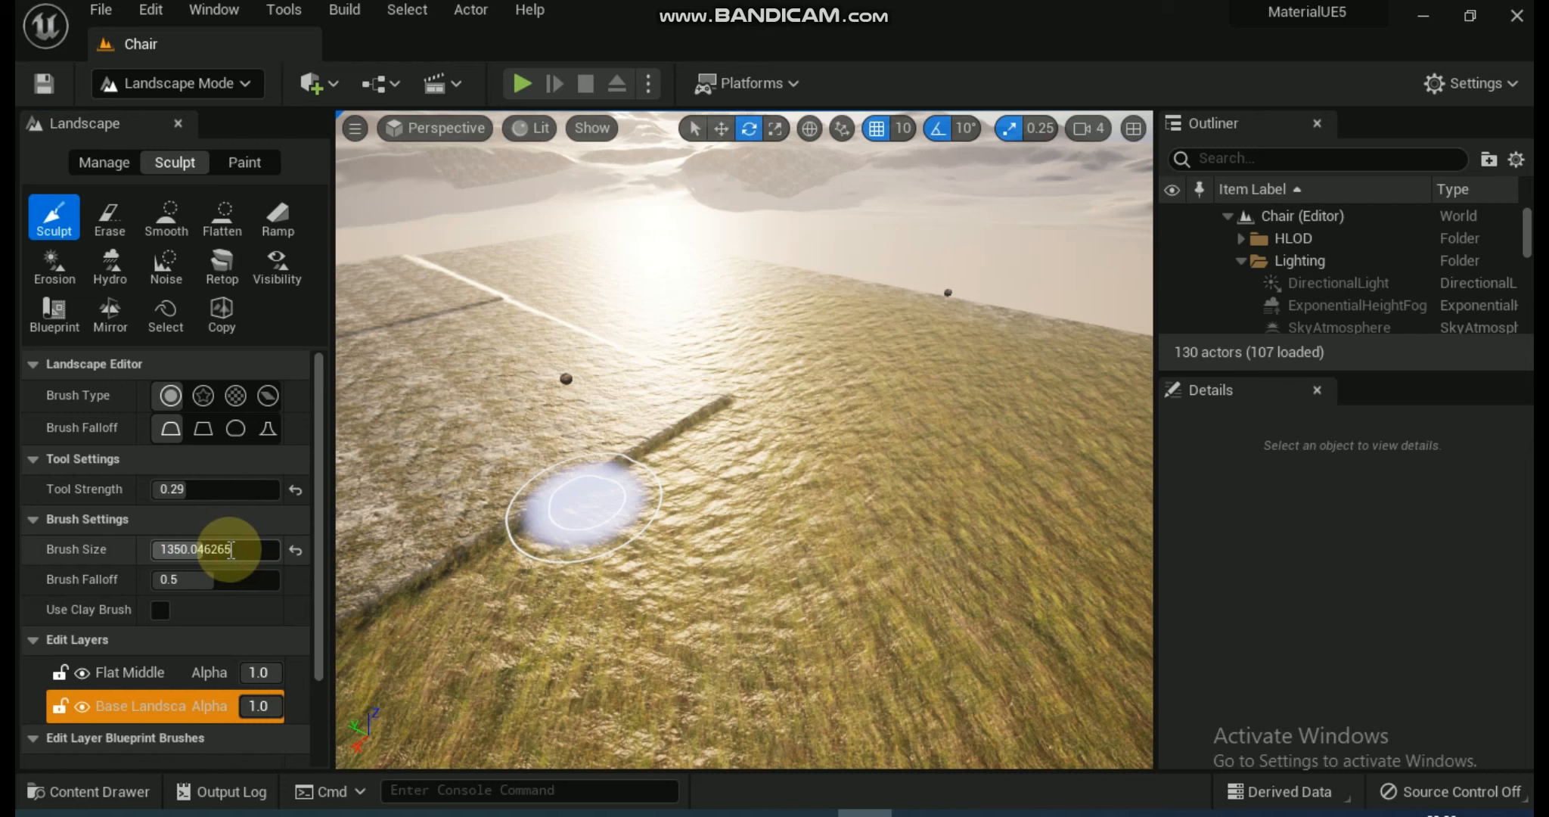
{"action": "left_click", "coordinate": [231, 549]}
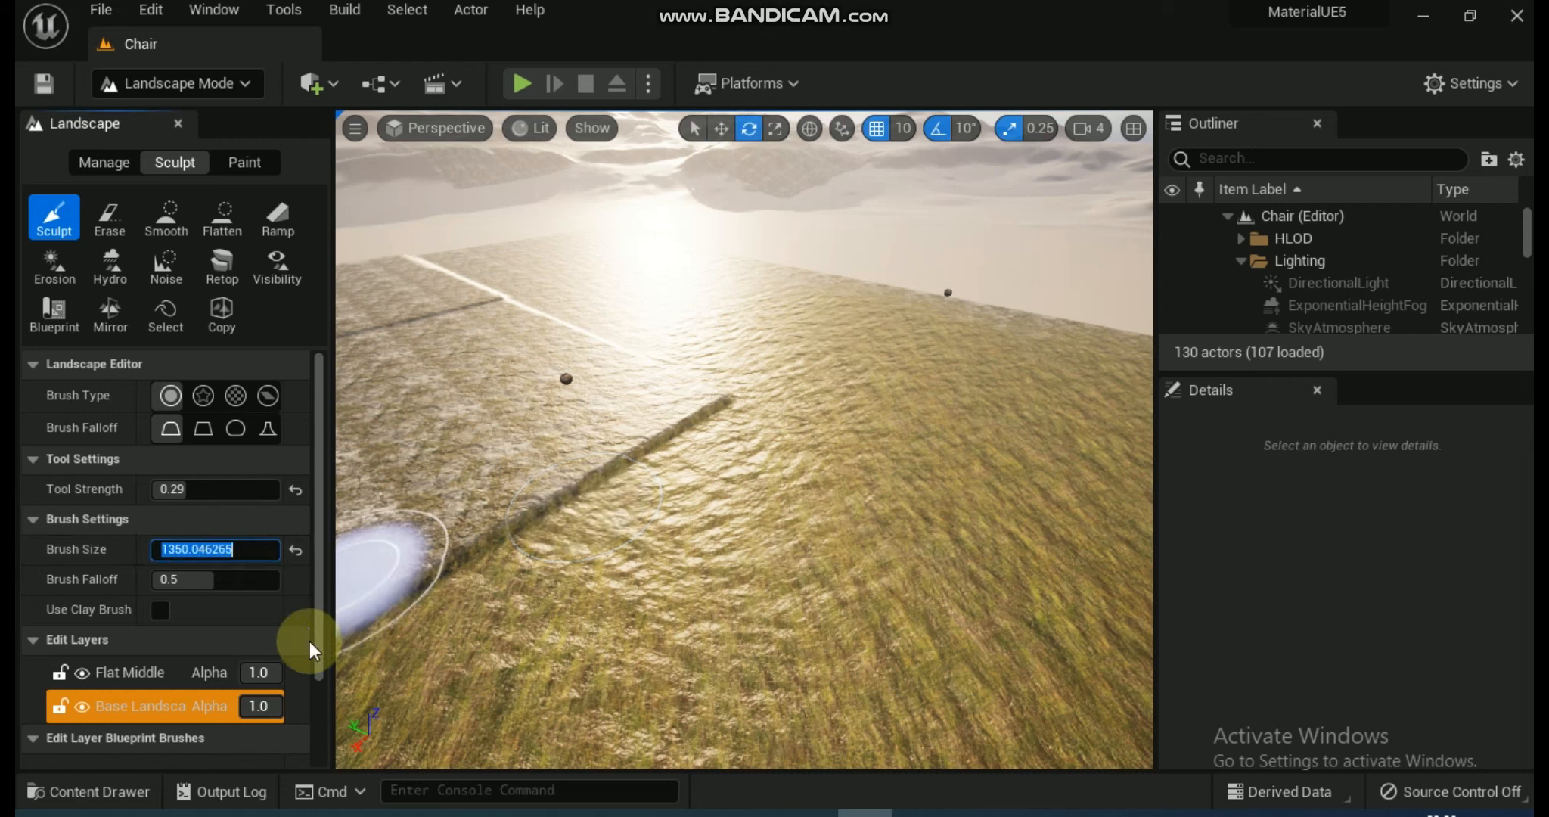
{"action": "type", "text": "8192"}
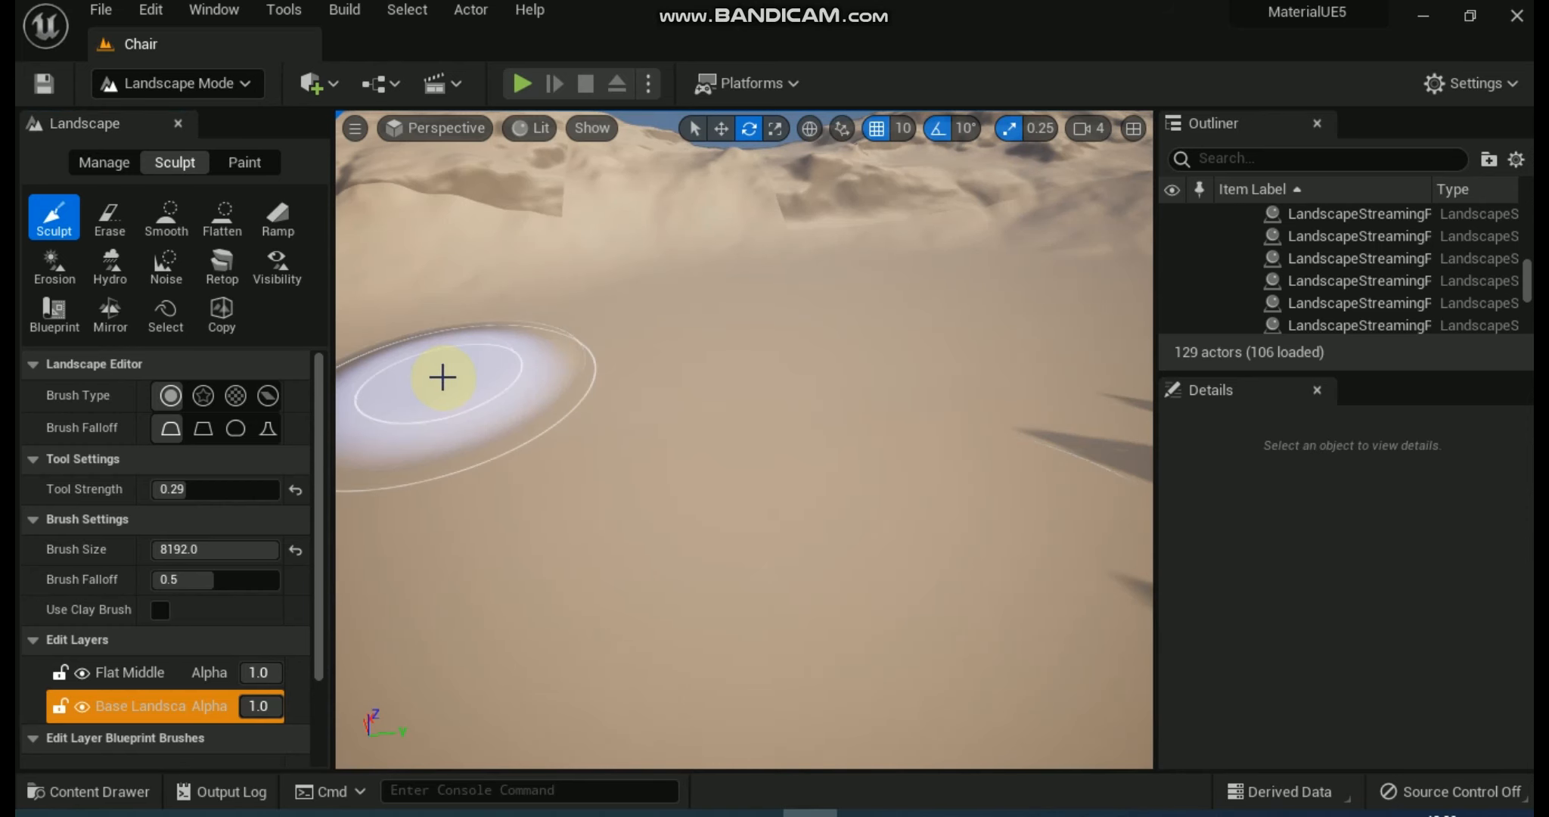
{"action": "mouse_move", "coordinate": [442, 378]}
{"action": "left_mouse_down"}
{"action": "mouse_move", "coordinate": [522, 384]}
{"action": "mouse_move", "coordinate": [1016, 318]}
{"action": "mouse_move", "coordinate": [968, 387]}
{"action": "mouse_move", "coordinate": [698, 527]}
{"action": "mouse_move", "coordinate": [878, 623]}
{"action": "mouse_move", "coordinate": [1034, 564]}
{"action": "mouse_move", "coordinate": [946, 310]}
{"action": "mouse_move", "coordinate": [893, 278]}
{"action": "mouse_move", "coordinate": [761, 284]}
{"action": "left_mouse_up"}
{"action": "left_click_drag", "start_coordinate": [680, 287], "coordinate": [748, 337]}
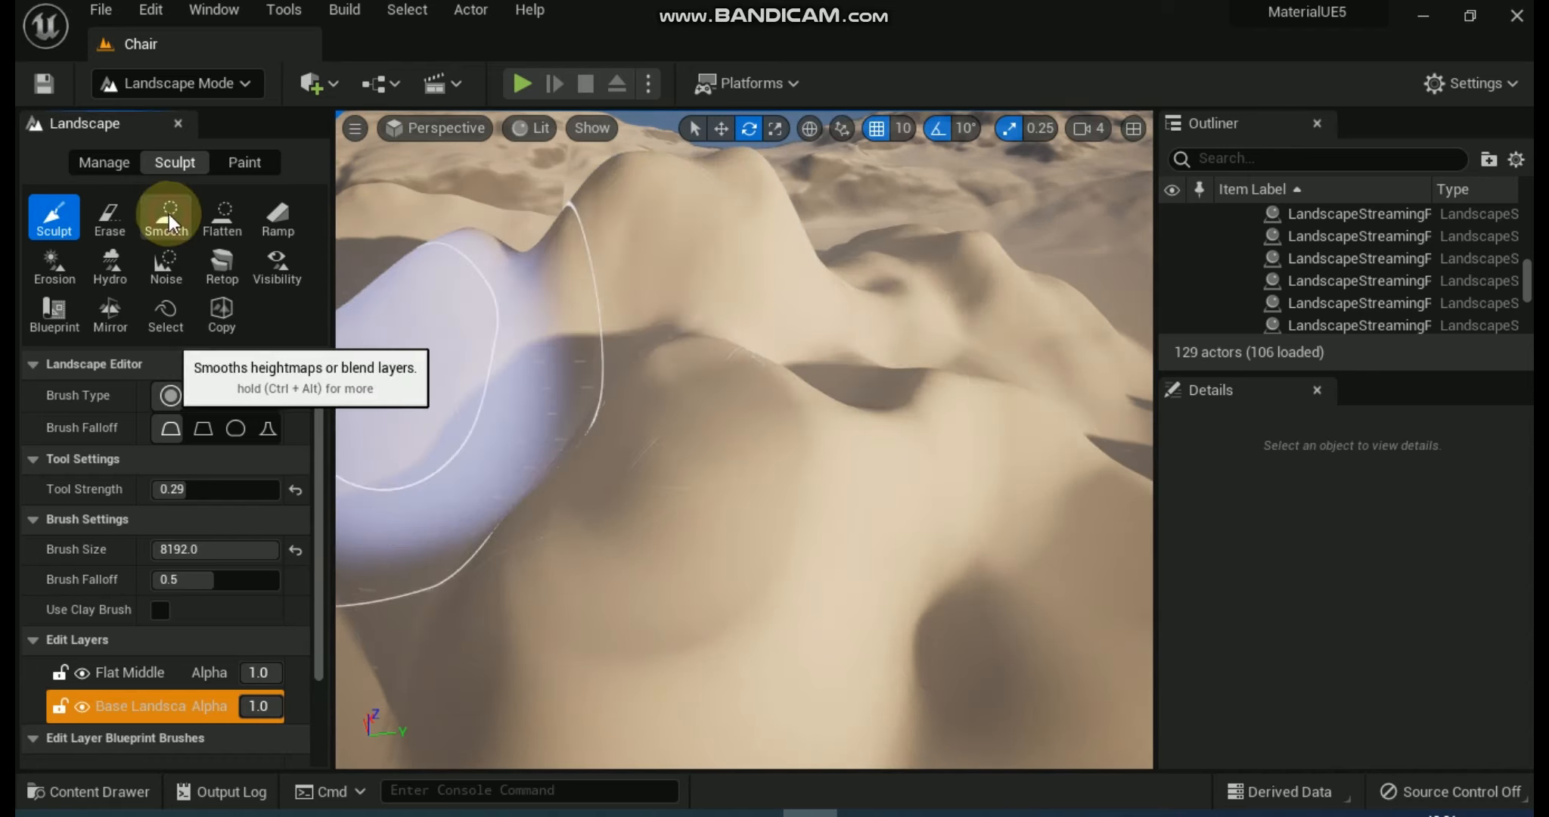
Smooth the raised sand hills with the Smooth tool and set its brush size to 2045.
{"action": "left_click", "coordinate": [167, 215]}
{"action": "left_click_drag", "start_coordinate": [661, 357], "coordinate": [533, 401]}
{"action": "left_click", "coordinate": [184, 643]}
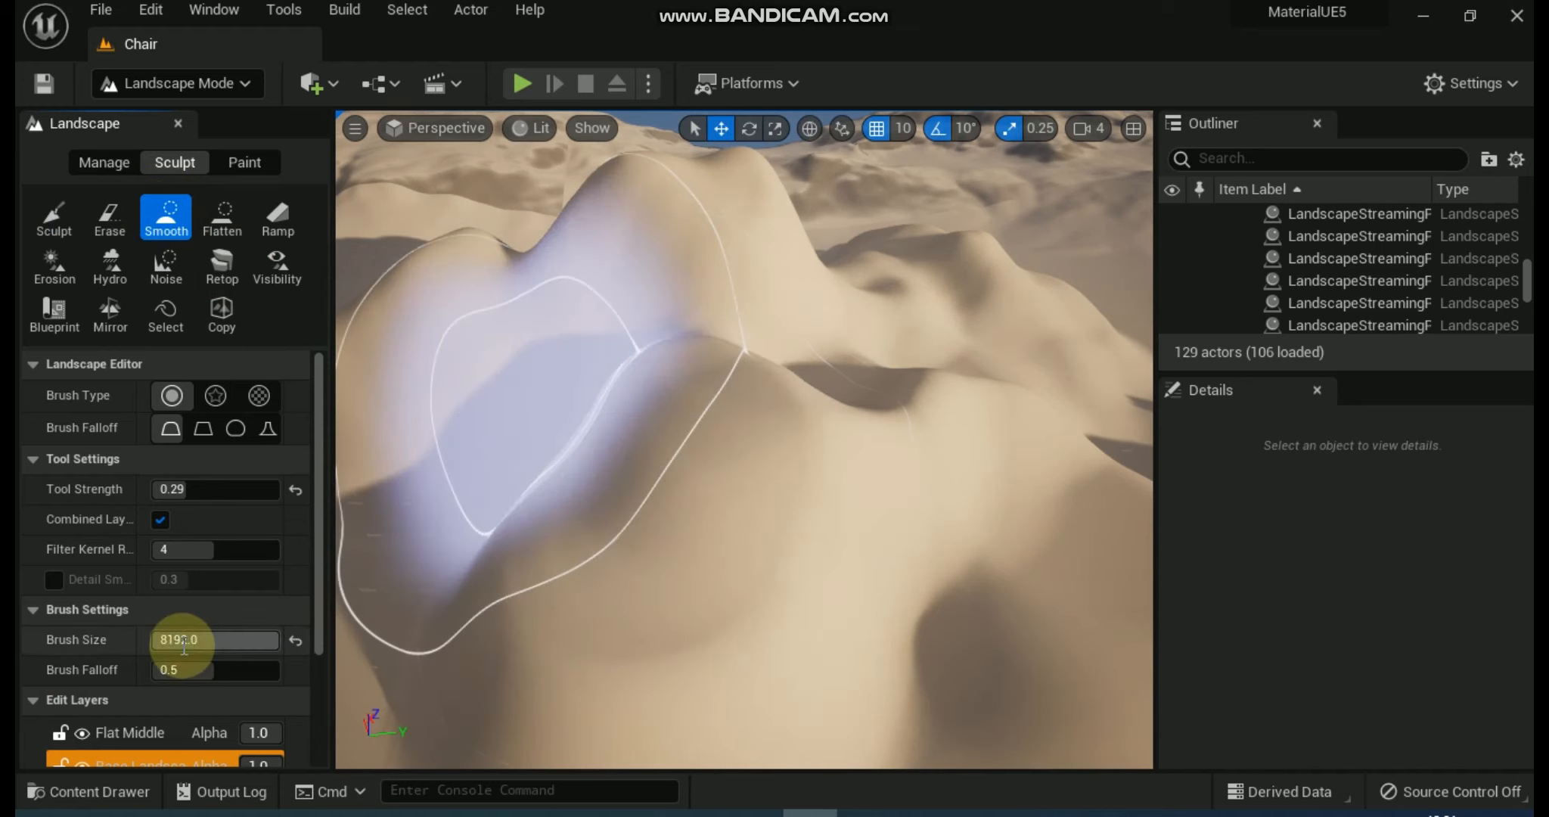
{"action": "type", "text": "2045"}
{"action": "key", "text": "Return"}
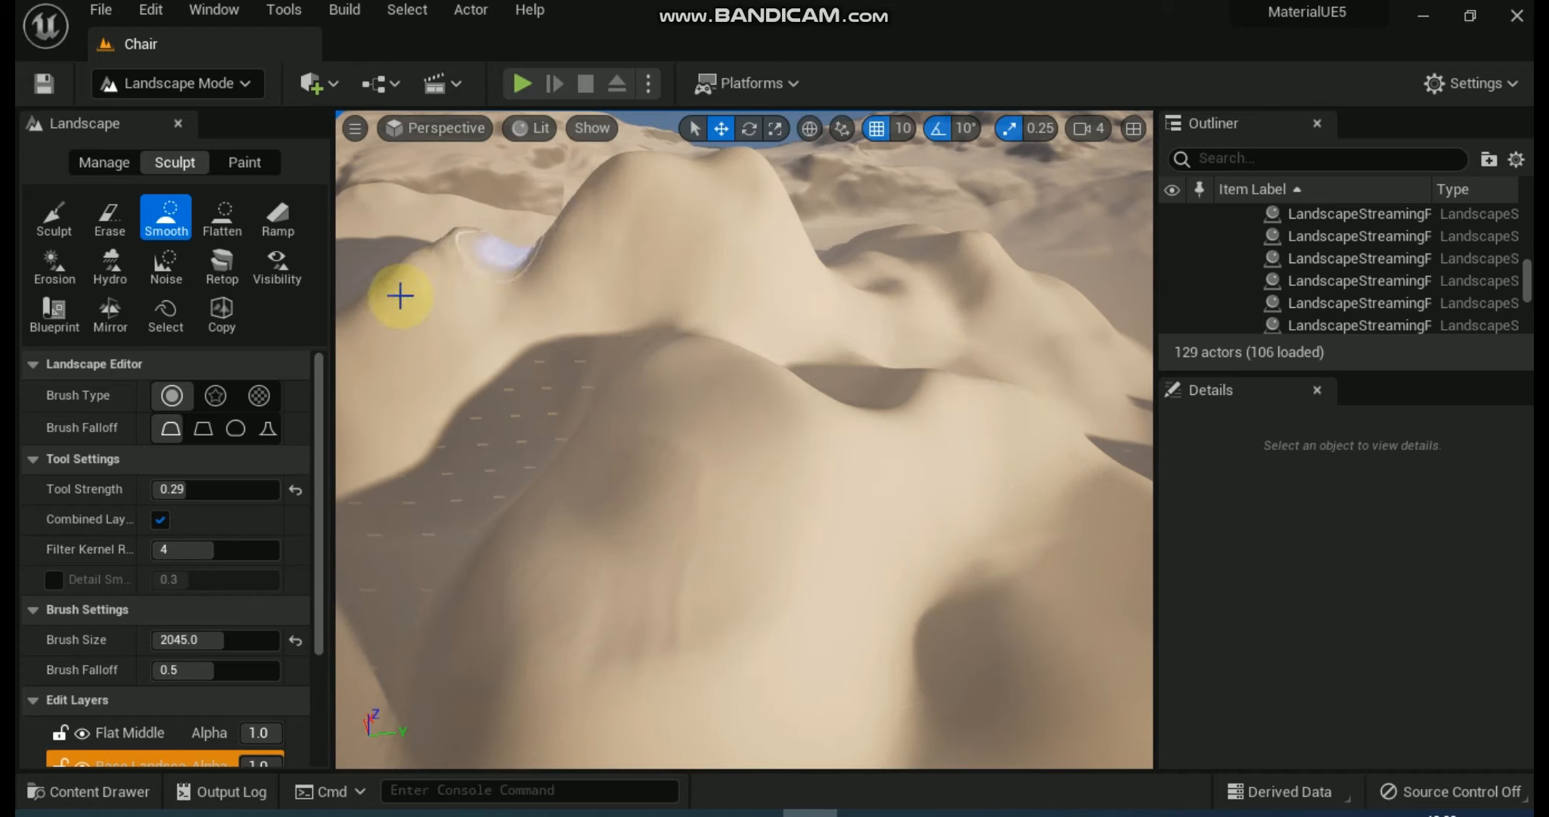
Sculpt smaller bumps and ridges over the sand hills, and smooth the front slope with the Smooth tool.
{"action": "left_click", "coordinate": [54, 219]}
{"action": "mouse_move", "coordinate": [609, 487]}
{"action": "left_mouse_down"}
{"action": "mouse_move", "coordinate": [1003, 422]}
{"action": "mouse_move", "coordinate": [664, 350]}
{"action": "mouse_move", "coordinate": [463, 436]}
{"action": "mouse_move", "coordinate": [638, 301]}
{"action": "mouse_move", "coordinate": [887, 325]}
{"action": "mouse_move", "coordinate": [1008, 301]}
{"action": "mouse_move", "coordinate": [1069, 379]}
{"action": "left_mouse_up"}
{"action": "left_click", "coordinate": [151, 221]}
{"action": "mouse_move", "coordinate": [626, 486]}
{"action": "left_mouse_down"}
{"action": "mouse_move", "coordinate": [840, 419]}
{"action": "mouse_move", "coordinate": [733, 415]}
{"action": "mouse_move", "coordinate": [512, 560]}
{"action": "mouse_move", "coordinate": [932, 389]}
{"action": "mouse_move", "coordinate": [667, 232]}
{"action": "mouse_move", "coordinate": [726, 215]}
{"action": "mouse_move", "coordinate": [422, 368]}
{"action": "mouse_move", "coordinate": [692, 339]}
{"action": "mouse_move", "coordinate": [546, 626]}
{"action": "mouse_move", "coordinate": [584, 611]}
{"action": "left_mouse_up"}
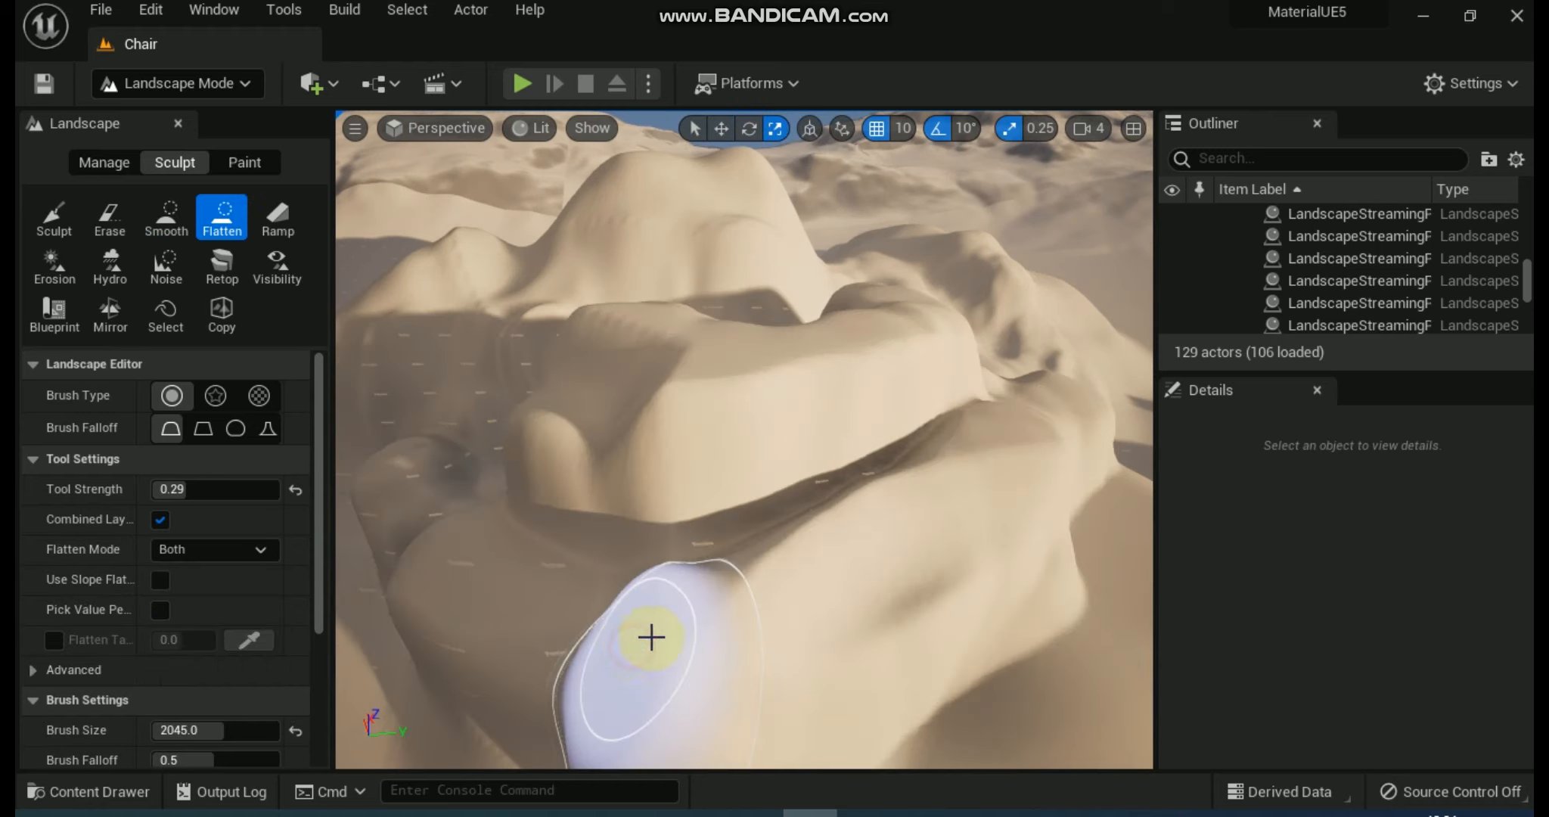
{"action": "mouse_move", "coordinate": [651, 638]}
{"action": "left_mouse_down"}
{"action": "mouse_move", "coordinate": [985, 522]}
{"action": "mouse_move", "coordinate": [961, 440]}
{"action": "mouse_move", "coordinate": [814, 433]}
{"action": "mouse_move", "coordinate": [709, 474]}
{"action": "mouse_move", "coordinate": [571, 494]}
{"action": "mouse_move", "coordinate": [449, 485]}
{"action": "mouse_move", "coordinate": [418, 462]}
{"action": "mouse_move", "coordinate": [602, 524]}
{"action": "mouse_move", "coordinate": [668, 505]}
{"action": "mouse_move", "coordinate": [1141, 527]}
{"action": "mouse_move", "coordinate": [1012, 599]}
{"action": "mouse_move", "coordinate": [706, 689]}
{"action": "mouse_move", "coordinate": [625, 682]}
{"action": "mouse_move", "coordinate": [508, 636]}
{"action": "mouse_move", "coordinate": [453, 609]}
{"action": "mouse_move", "coordinate": [409, 540]}
{"action": "mouse_move", "coordinate": [539, 650]}
{"action": "mouse_move", "coordinate": [795, 692]}
{"action": "mouse_move", "coordinate": [899, 688]}
{"action": "mouse_move", "coordinate": [1006, 649]}
{"action": "mouse_move", "coordinate": [1099, 594]}
{"action": "mouse_move", "coordinate": [1114, 521]}
{"action": "mouse_move", "coordinate": [827, 533]}
{"action": "mouse_move", "coordinate": [528, 421]}
{"action": "mouse_move", "coordinate": [546, 464]}
{"action": "mouse_move", "coordinate": [788, 571]}
{"action": "mouse_move", "coordinate": [990, 534]}
{"action": "mouse_move", "coordinate": [1021, 468]}
{"action": "mouse_move", "coordinate": [963, 446]}
{"action": "mouse_move", "coordinate": [788, 485]}
{"action": "mouse_move", "coordinate": [695, 485]}
{"action": "left_mouse_up"}
Add a 2000-wide ramp with the Ramp tool from the low ground up across the front sand hill, shifting its upper point sideways.
{"action": "key", "text": "e"}
{"action": "left_click", "coordinate": [274, 226]}
{"action": "key", "text": "w"}
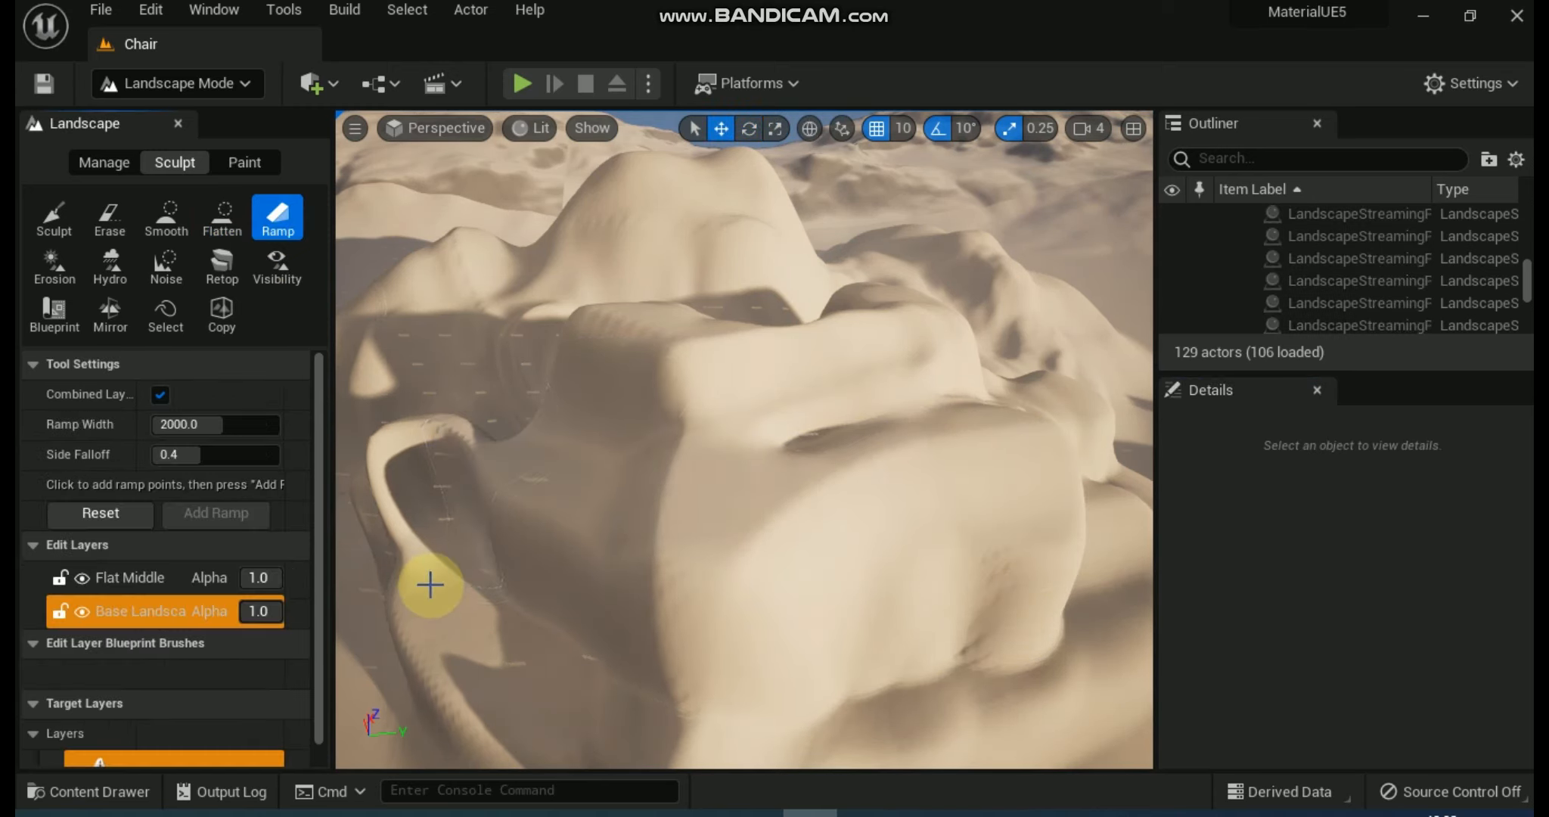
{"action": "left_click", "coordinate": [890, 383]}
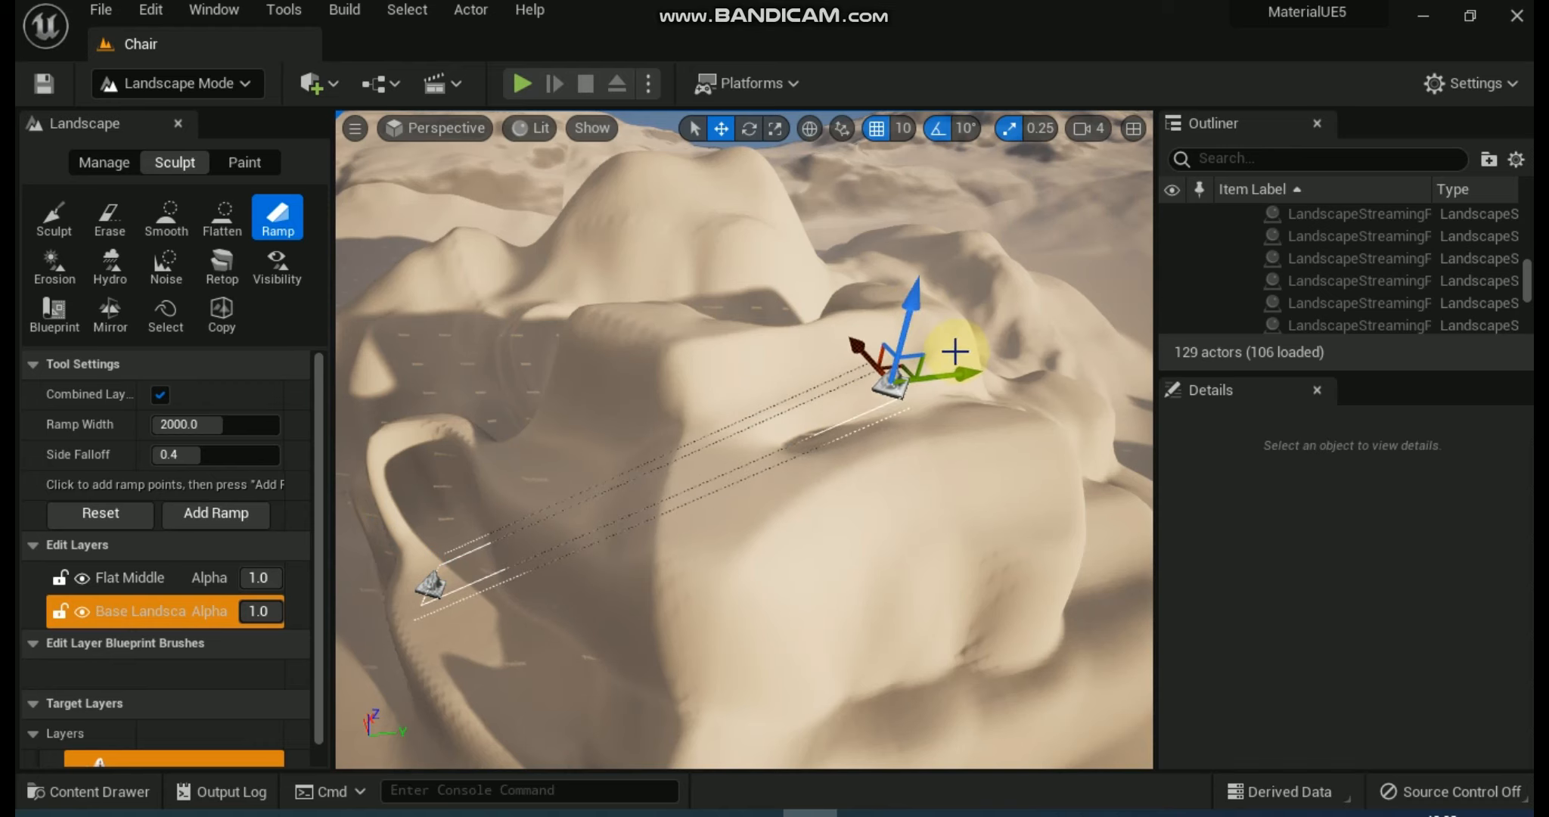
{"action": "left_click_drag", "start_coordinate": [969, 371], "coordinate": [1059, 353]}
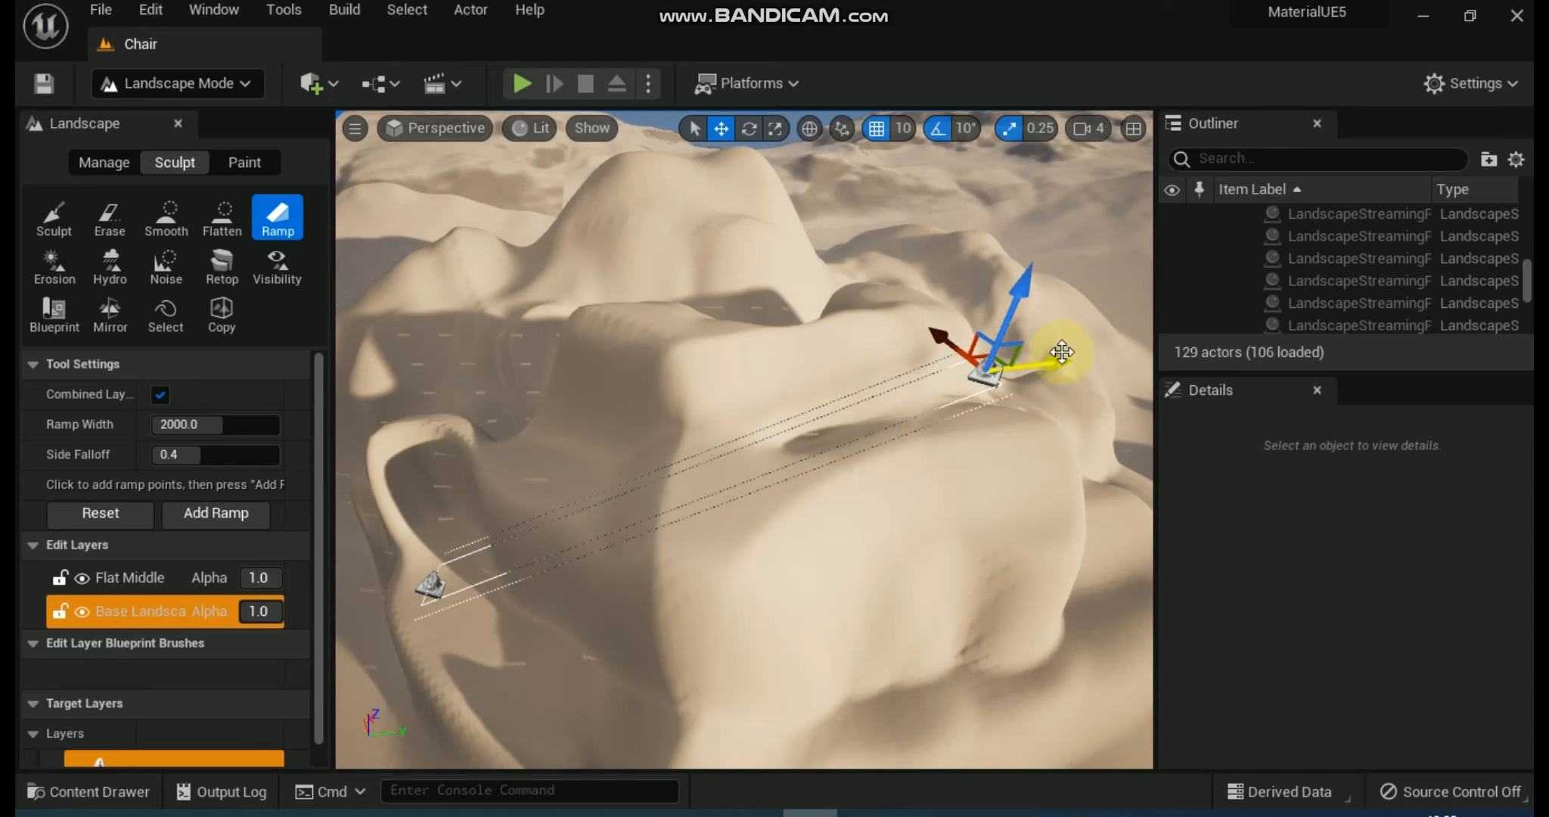
{"action": "left_click", "coordinate": [184, 521]}
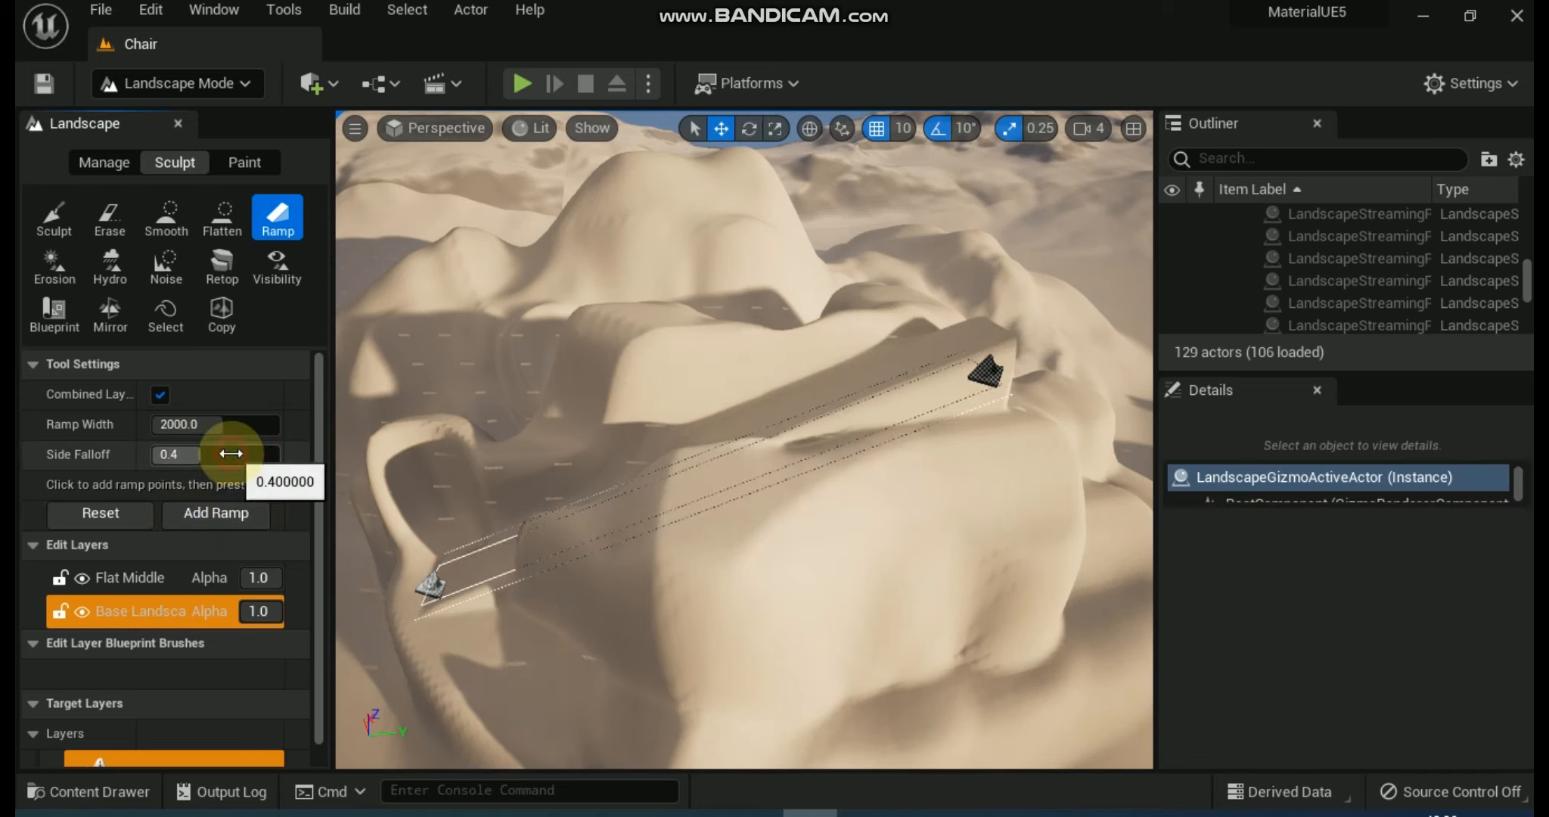
Add an 8192-wide ramp between the same points, and another at the default 2000 width with a side falloff of 0.417028.
{"action": "left_click_drag", "start_coordinate": [200, 425], "coordinate": [279, 425]}
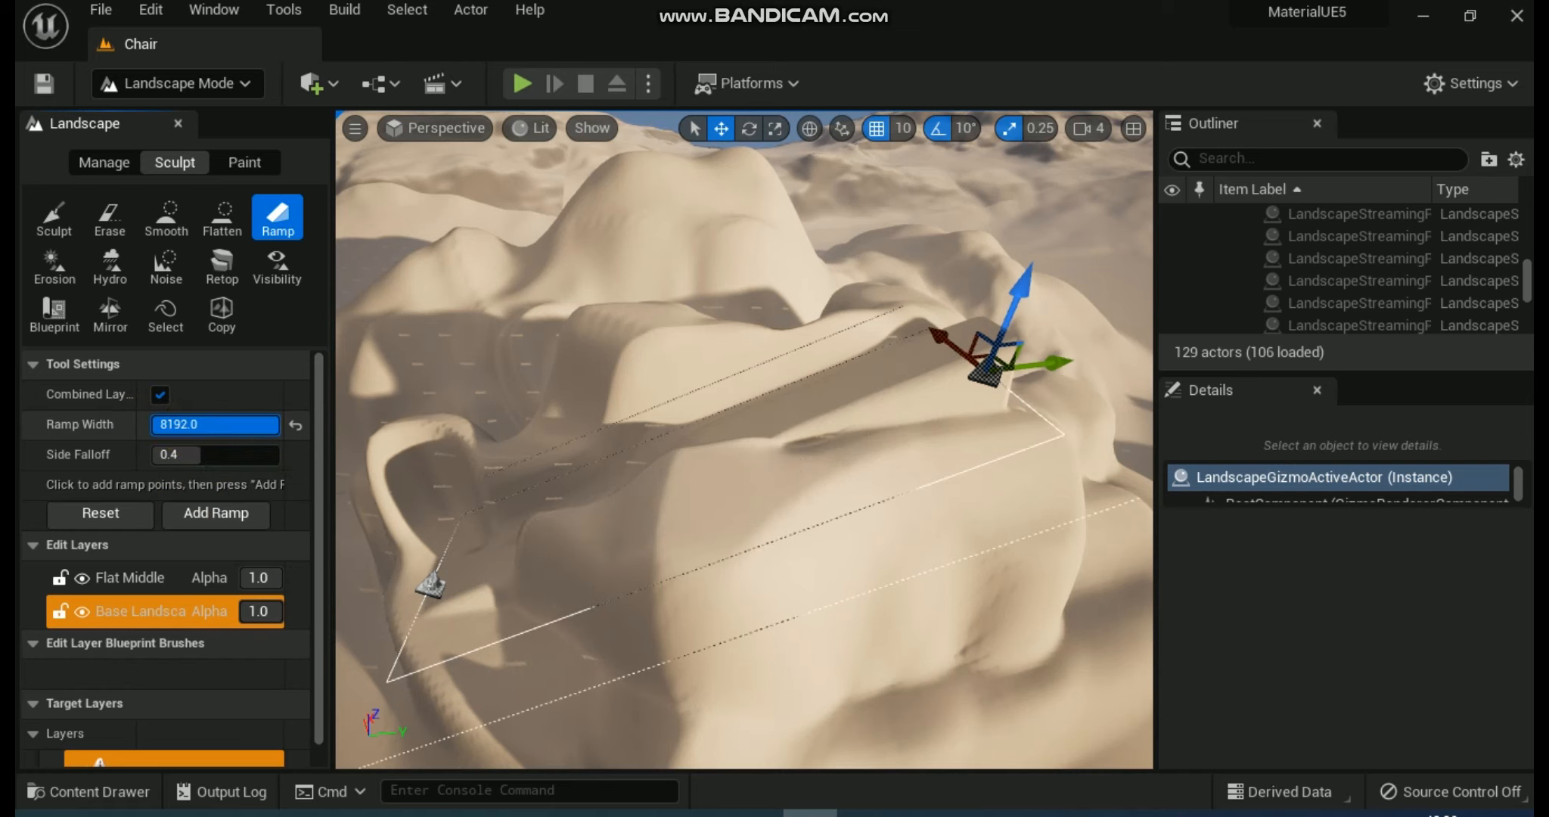
{"action": "left_click", "coordinate": [215, 513]}
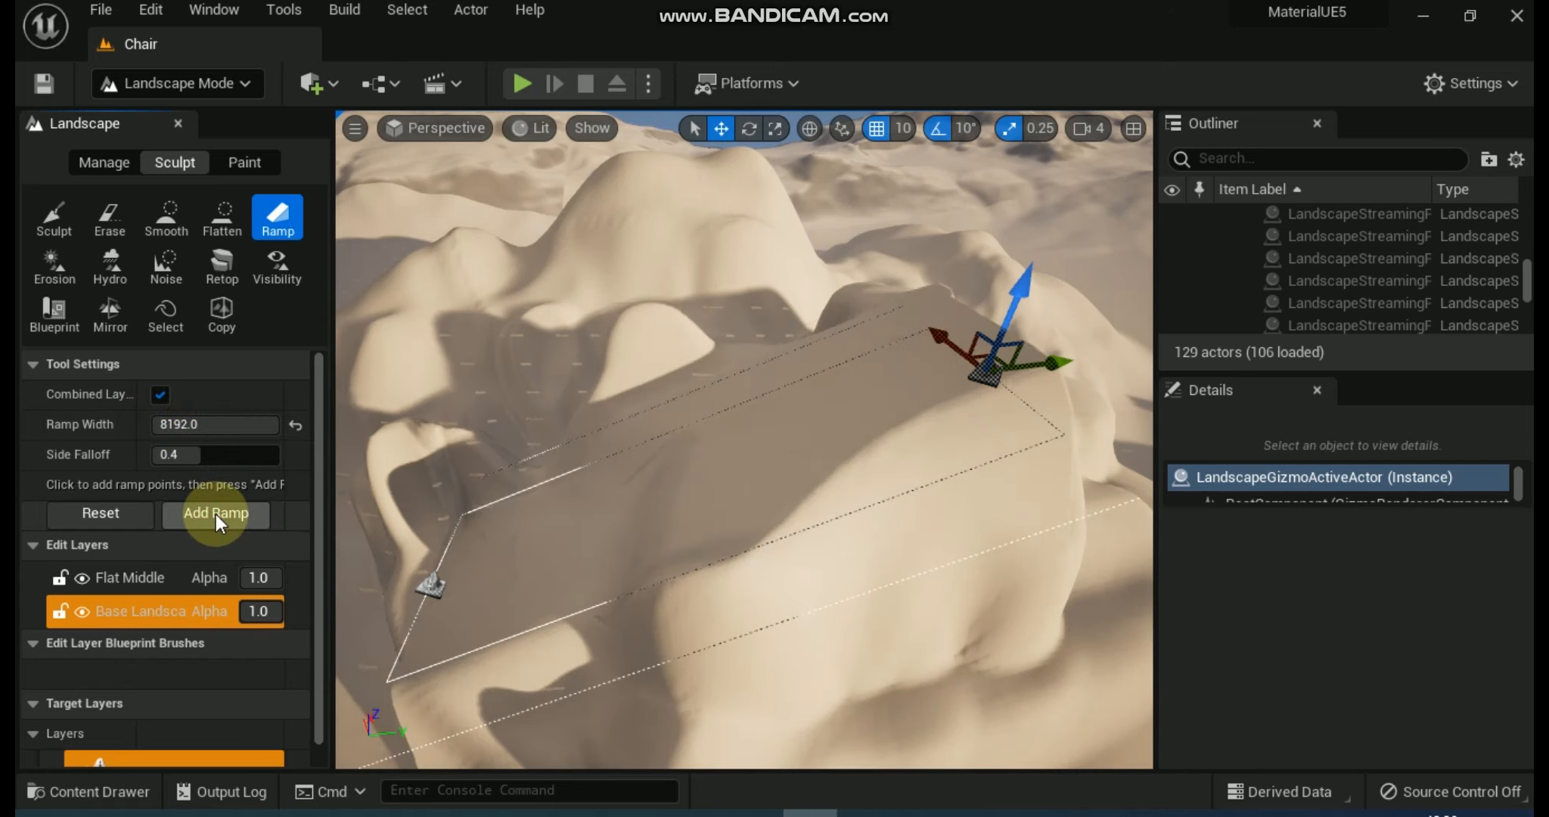
{"action": "left_click", "coordinate": [295, 426]}
{"action": "left_click_drag", "start_coordinate": [200, 458], "coordinate": [203, 458]}
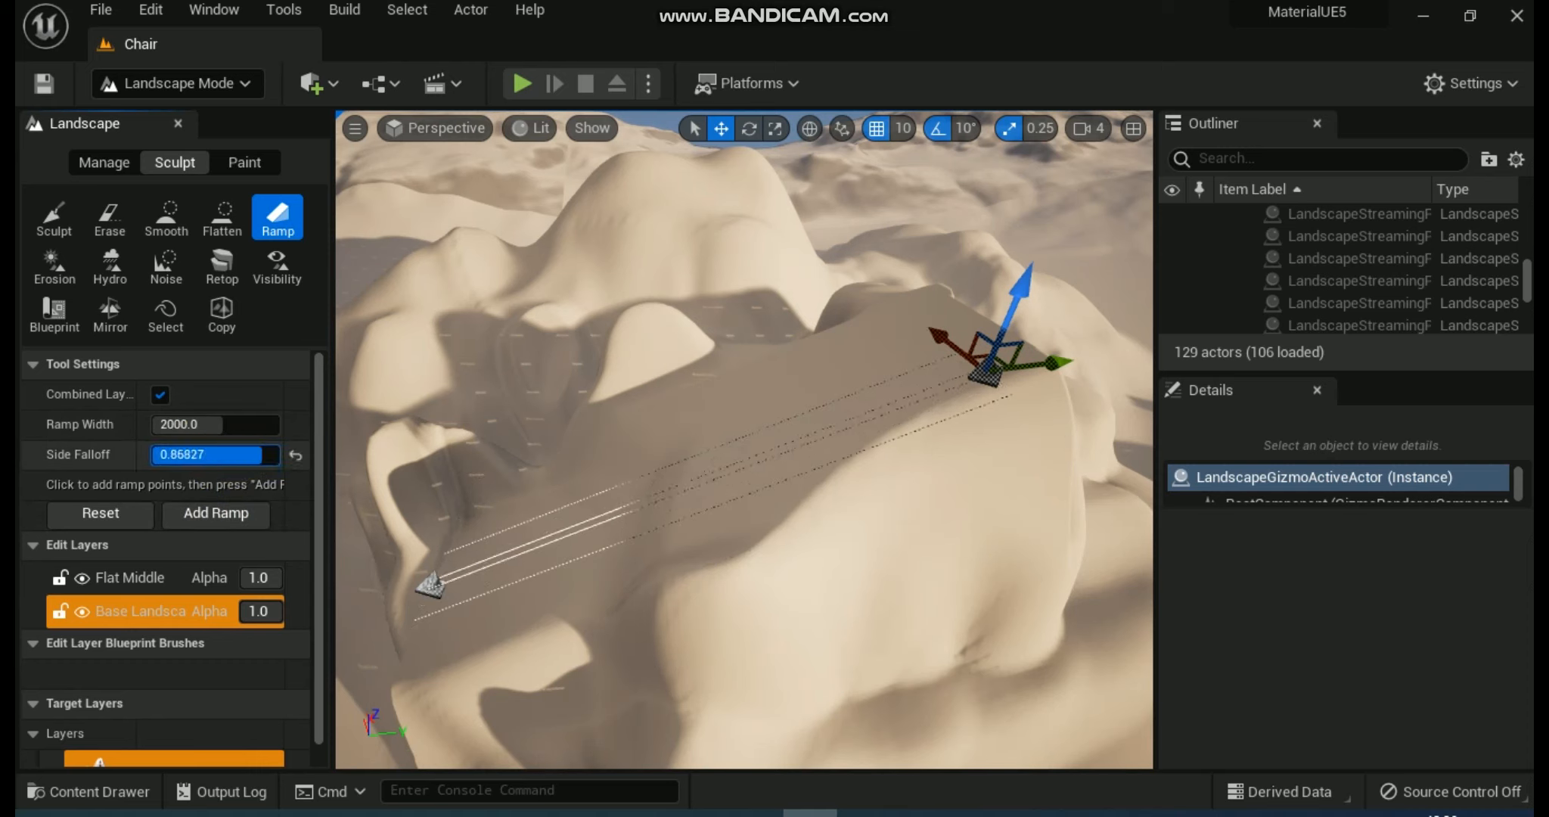
{"action": "left_click_drag", "start_coordinate": [199, 454], "coordinate": [201, 453]}
{"action": "left_click", "coordinate": [192, 513]}
Move the ramp's upper point onto the rear hill and add a ramp about 6519 wide.
{"action": "left_click_drag", "start_coordinate": [975, 364], "coordinate": [761, 206]}
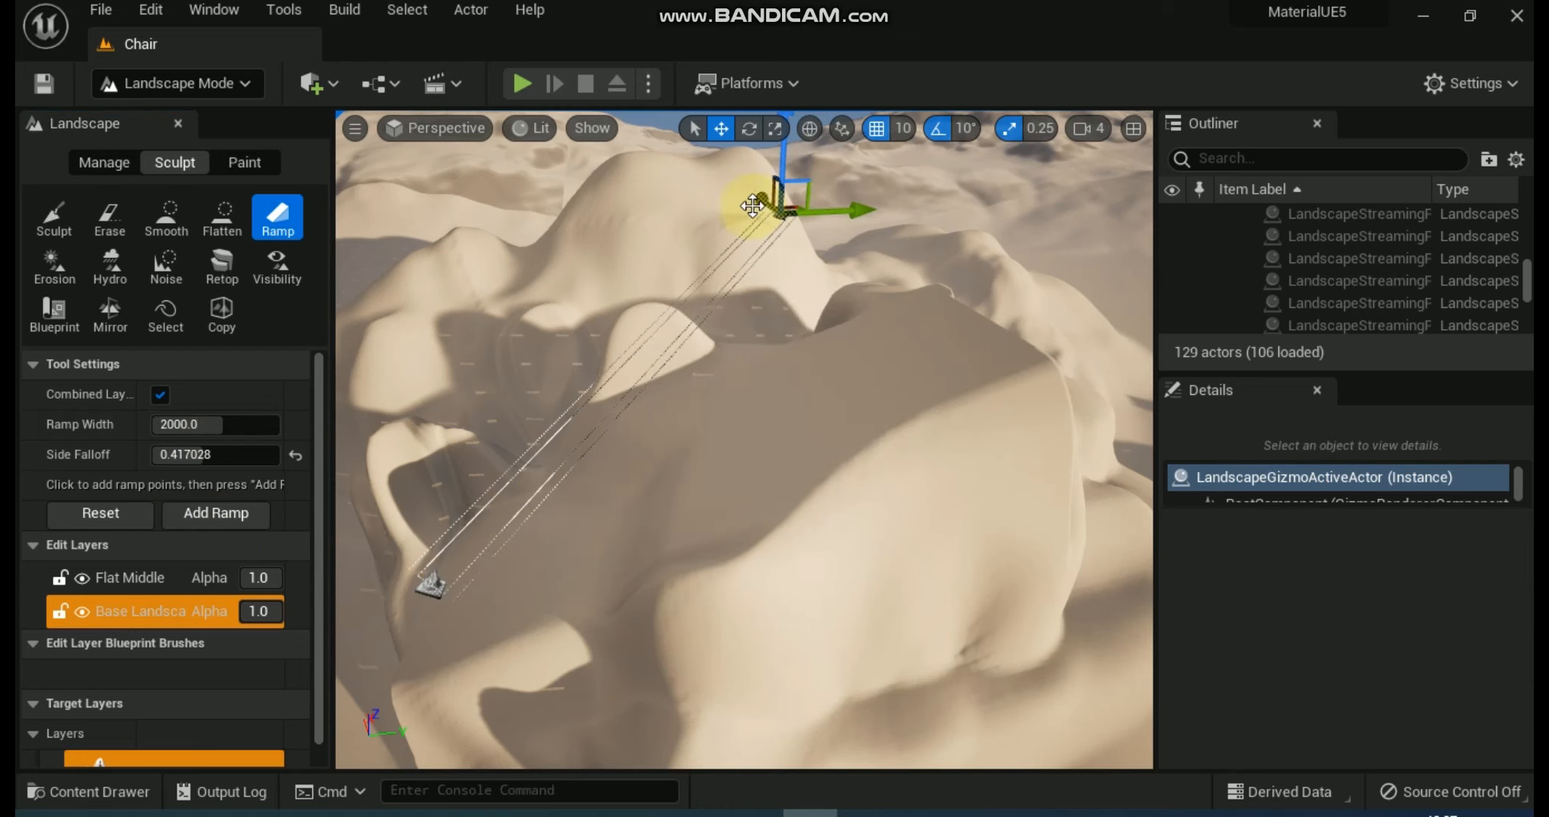
{"action": "left_click_drag", "start_coordinate": [204, 425], "coordinate": [272, 425]}
{"action": "left_click", "coordinate": [218, 513]}
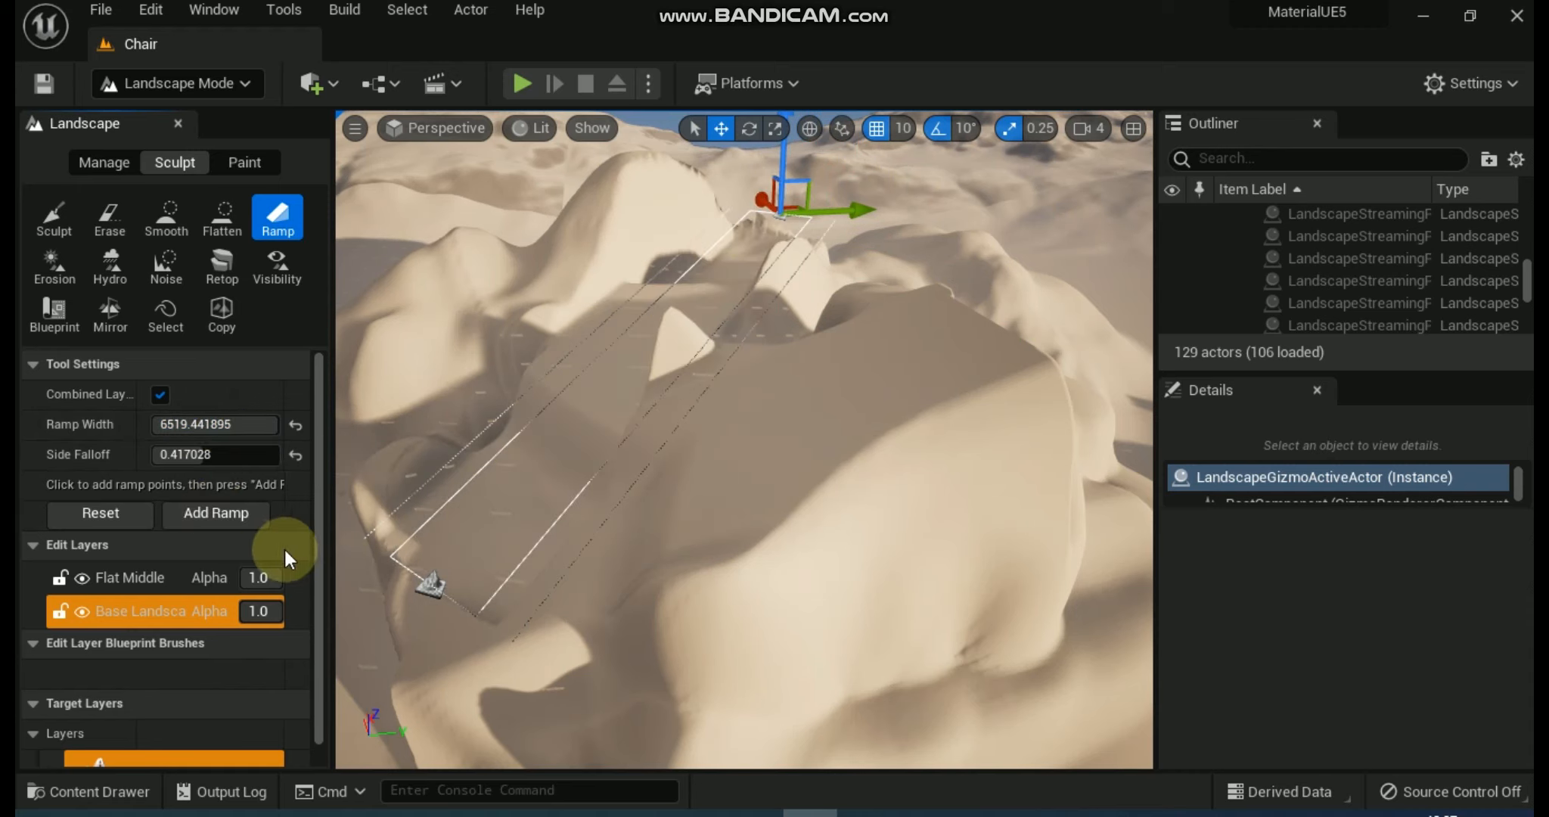
Set the Erosion tool's brush size to 400 and erode the slopes and edges of the front sand hill.
{"action": "left_click", "coordinate": [53, 261]}
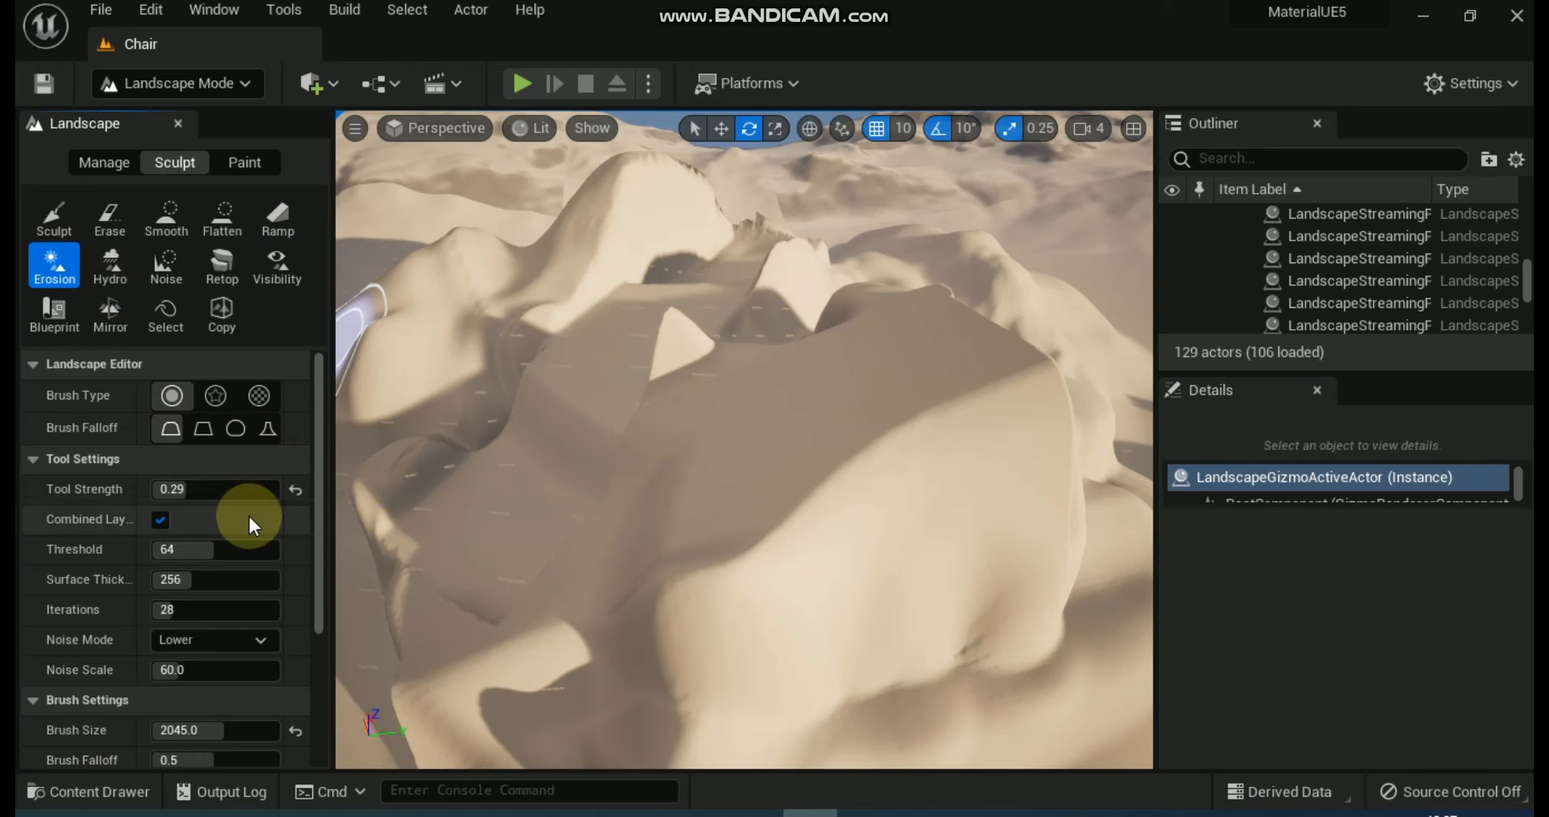
{"action": "left_click_drag", "start_coordinate": [242, 730], "coordinate": [204, 732]}
{"action": "type", "text": "400"}
{"action": "left_click", "coordinate": [290, 699]}
{"action": "mouse_move", "coordinate": [761, 577]}
{"action": "left_mouse_down"}
{"action": "mouse_move", "coordinate": [819, 502]}
{"action": "mouse_move", "coordinate": [918, 422]}
{"action": "mouse_move", "coordinate": [627, 653]}
{"action": "mouse_move", "coordinate": [727, 603]}
{"action": "left_mouse_up"}
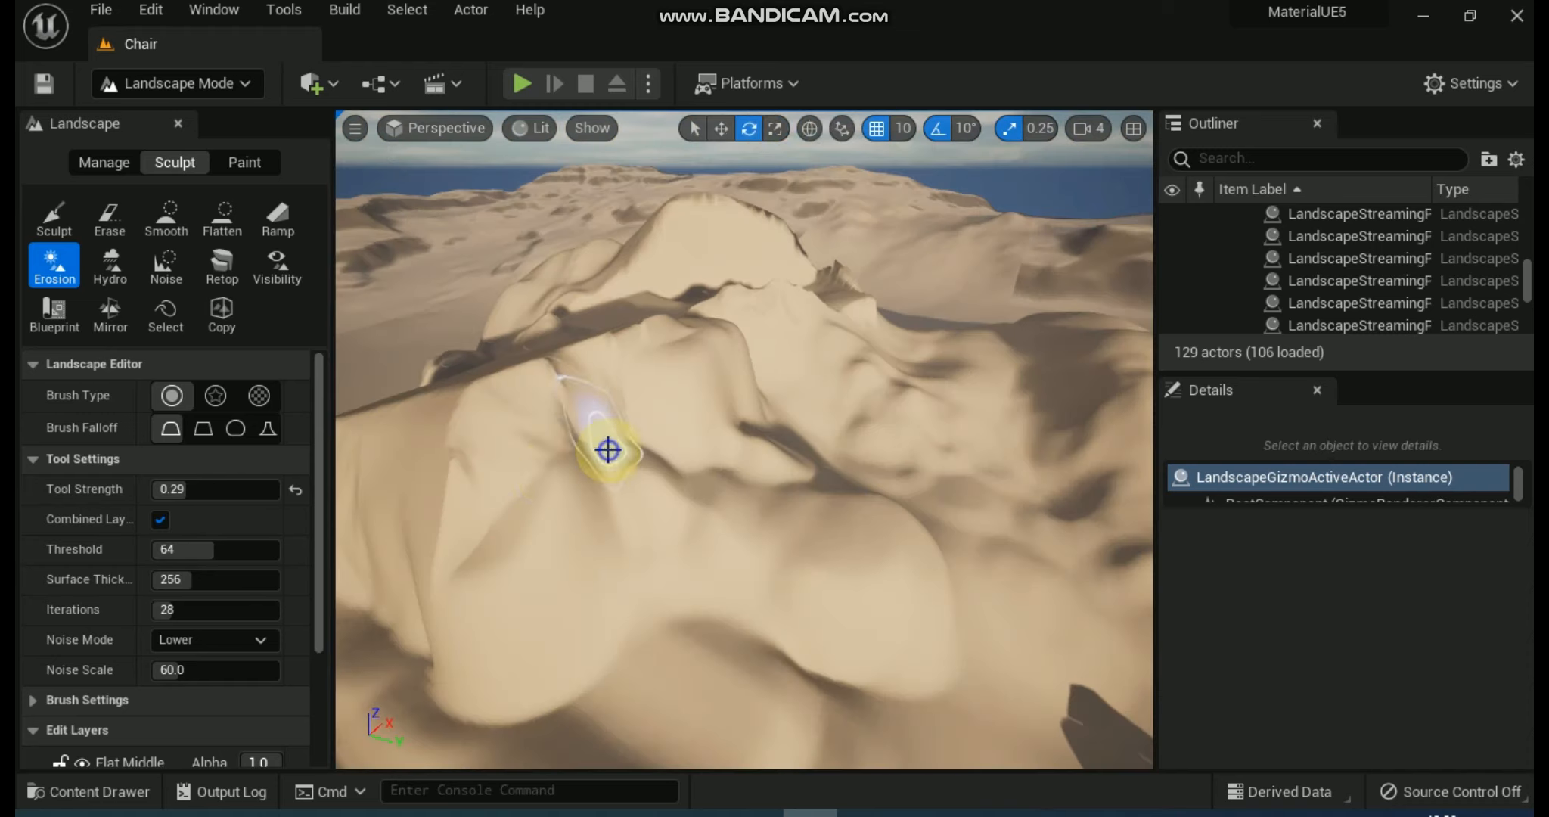
{"action": "key", "text": "r"}
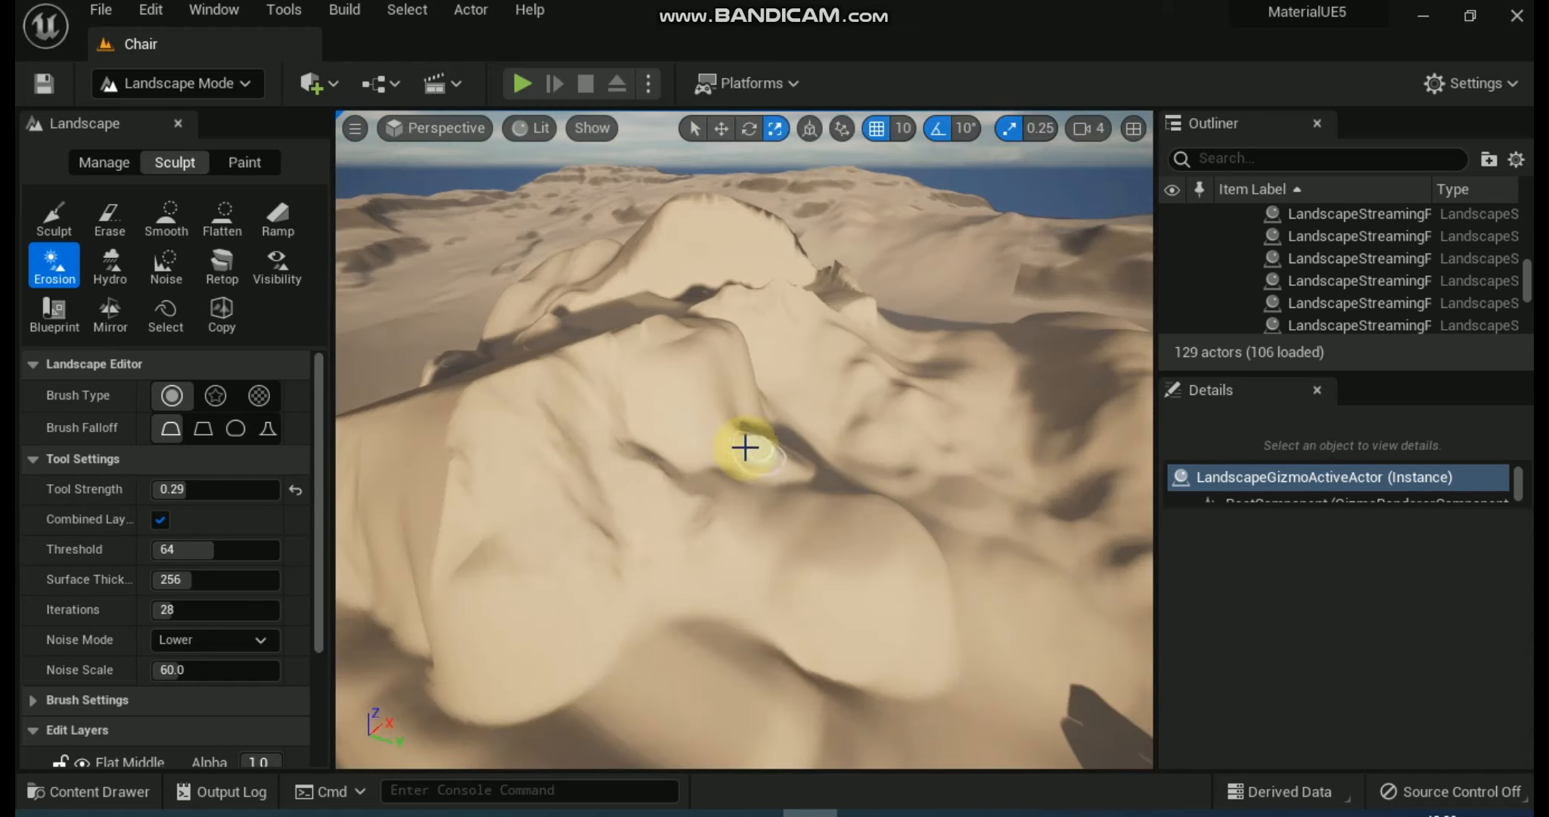
{"action": "mouse_move", "coordinate": [661, 422]}
{"action": "left_mouse_down"}
{"action": "mouse_move", "coordinate": [408, 515]}
{"action": "mouse_move", "coordinate": [487, 639]}
{"action": "mouse_move", "coordinate": [601, 553]}
{"action": "mouse_move", "coordinate": [852, 578]}
{"action": "left_mouse_up"}
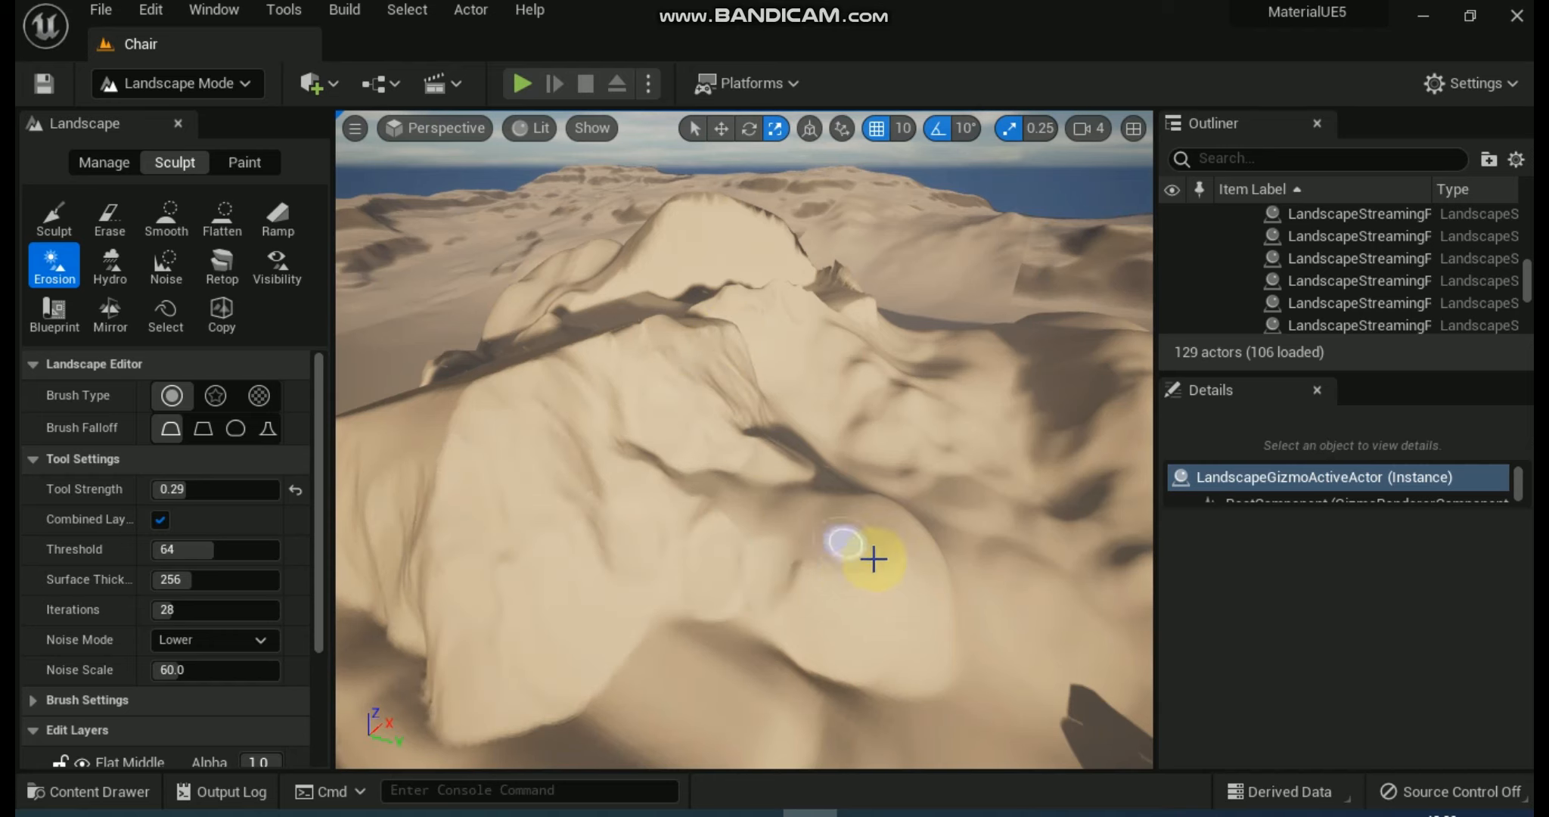
{"action": "key", "text": "w"}
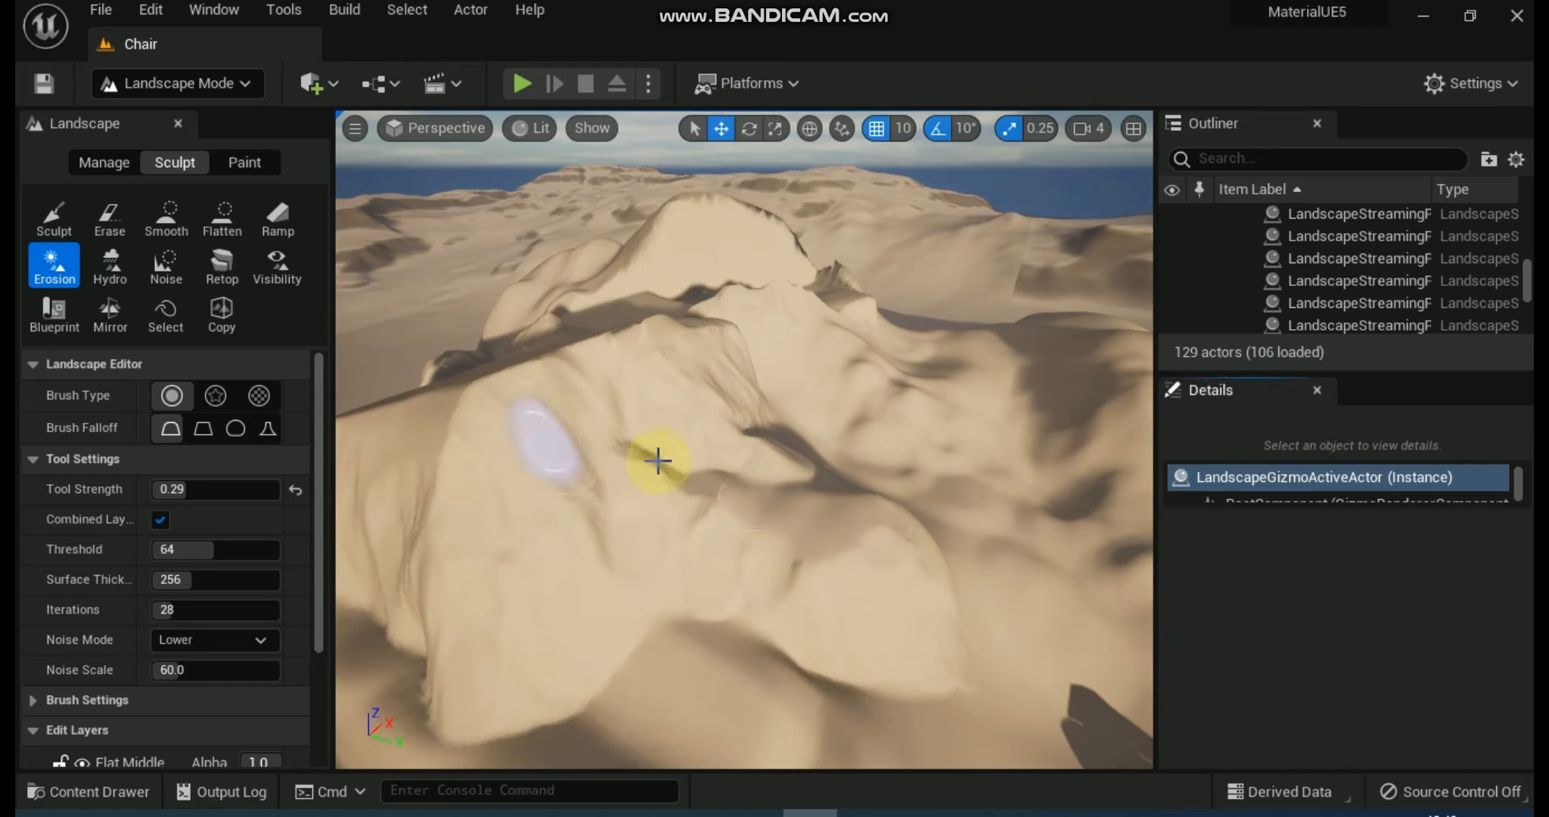
Set the Noise tool's strength to about 0.707 and brush noise over the front hill's slopes.
{"action": "left_click", "coordinate": [168, 272]}
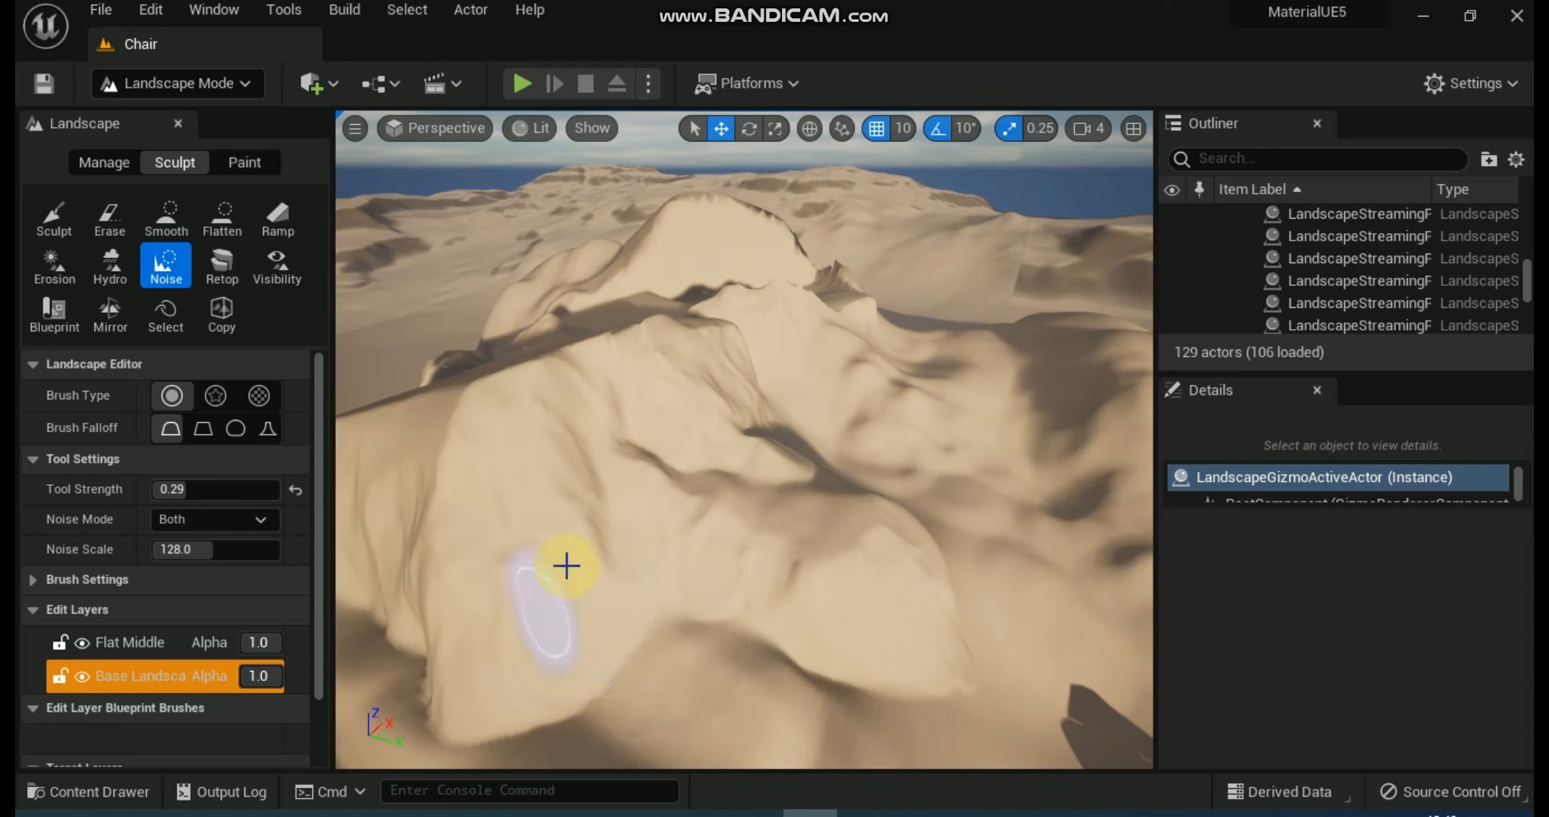
{"action": "left_click_drag", "start_coordinate": [189, 489], "coordinate": [240, 488]}
{"action": "left_click", "coordinate": [426, 566]}
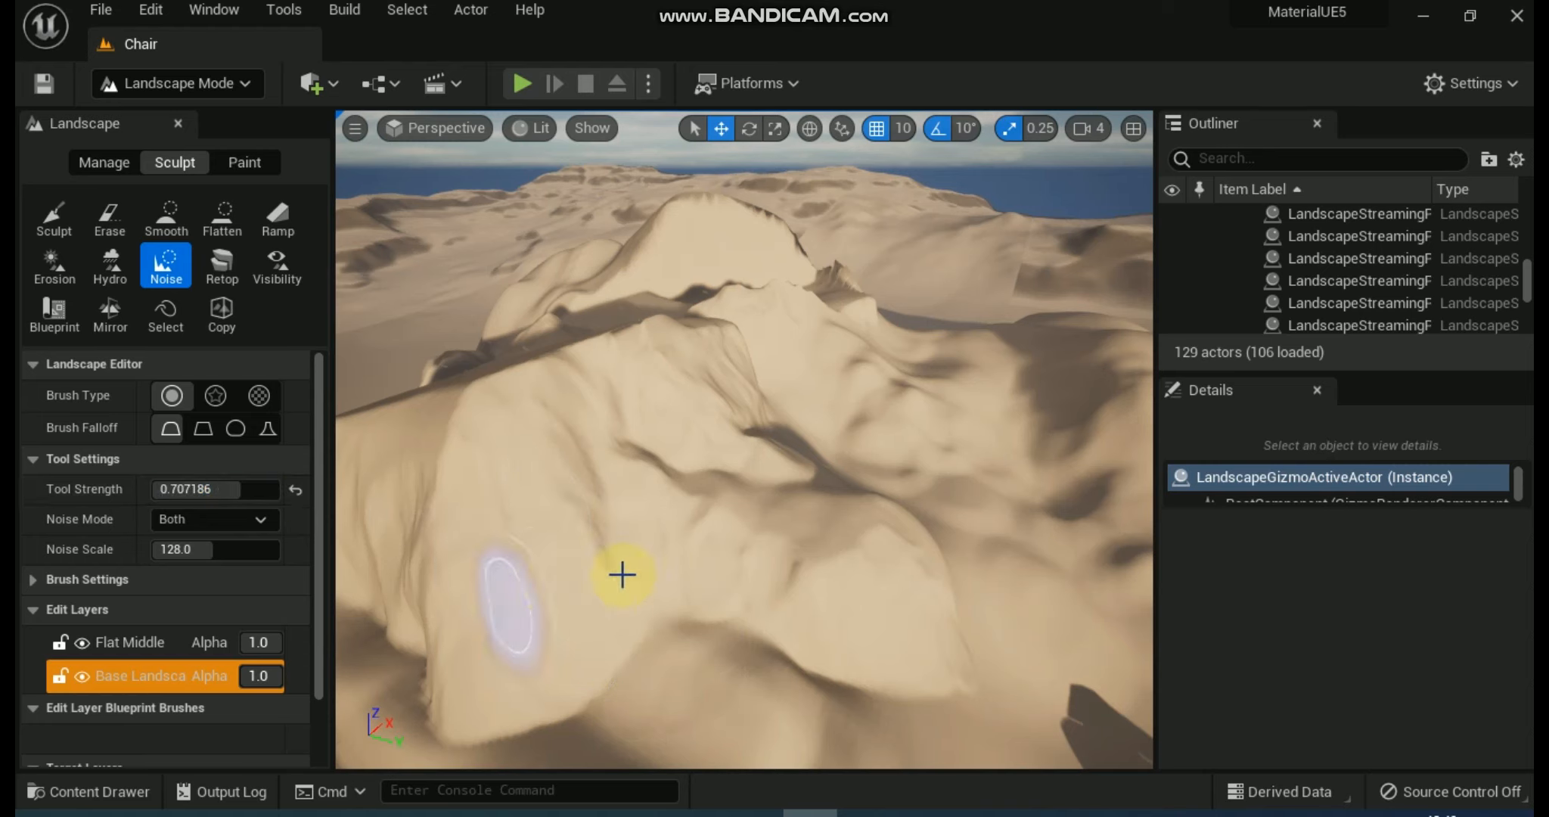
{"action": "mouse_move", "coordinate": [696, 627]}
{"action": "left_mouse_down"}
{"action": "mouse_move", "coordinate": [733, 685]}
{"action": "mouse_move", "coordinate": [781, 688]}
{"action": "left_mouse_up"}
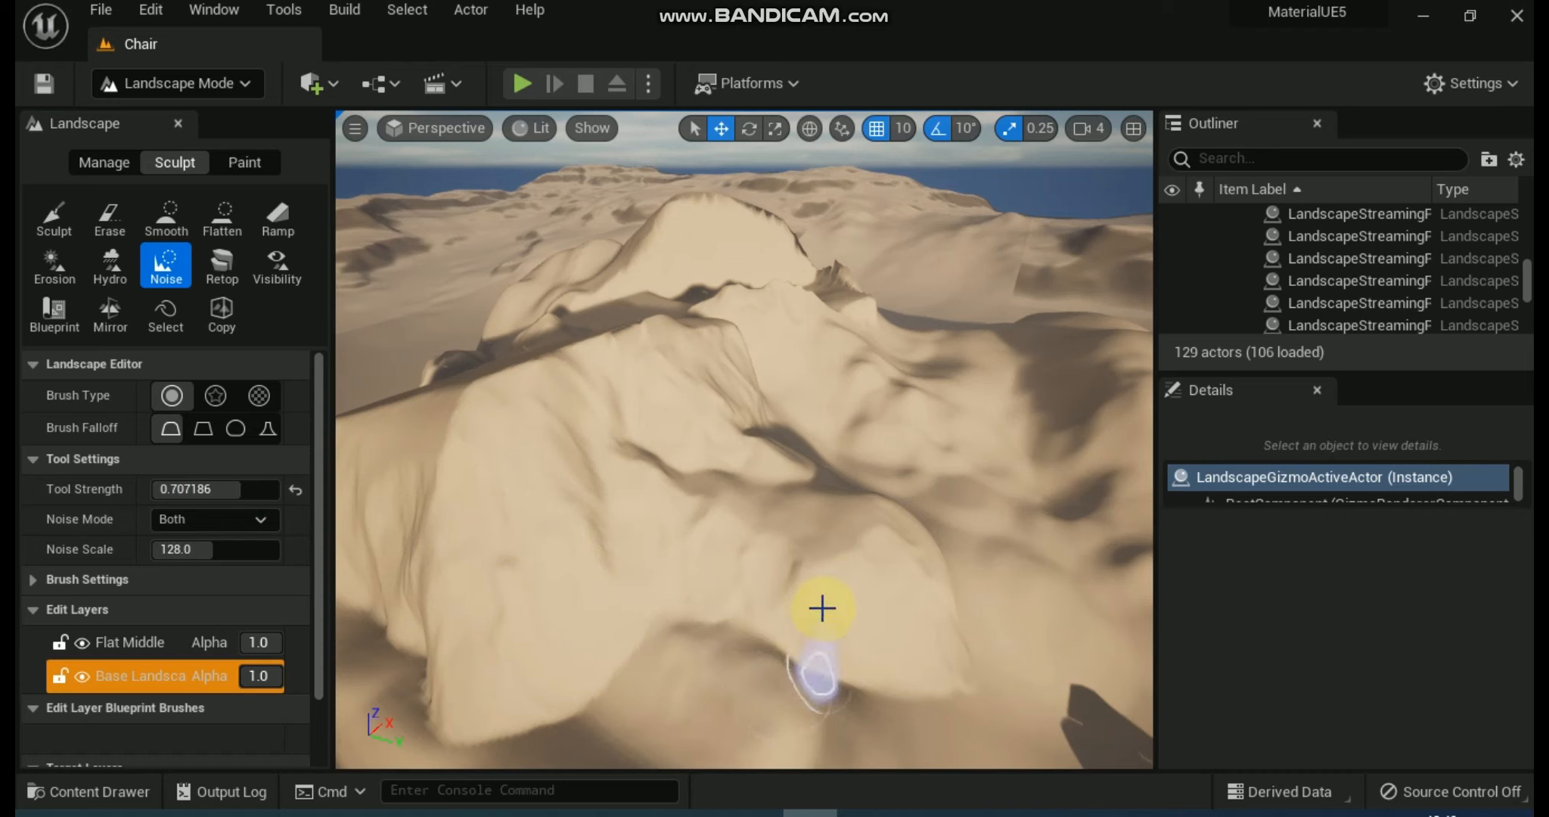
{"action": "left_click_drag", "start_coordinate": [844, 553], "coordinate": [806, 514]}
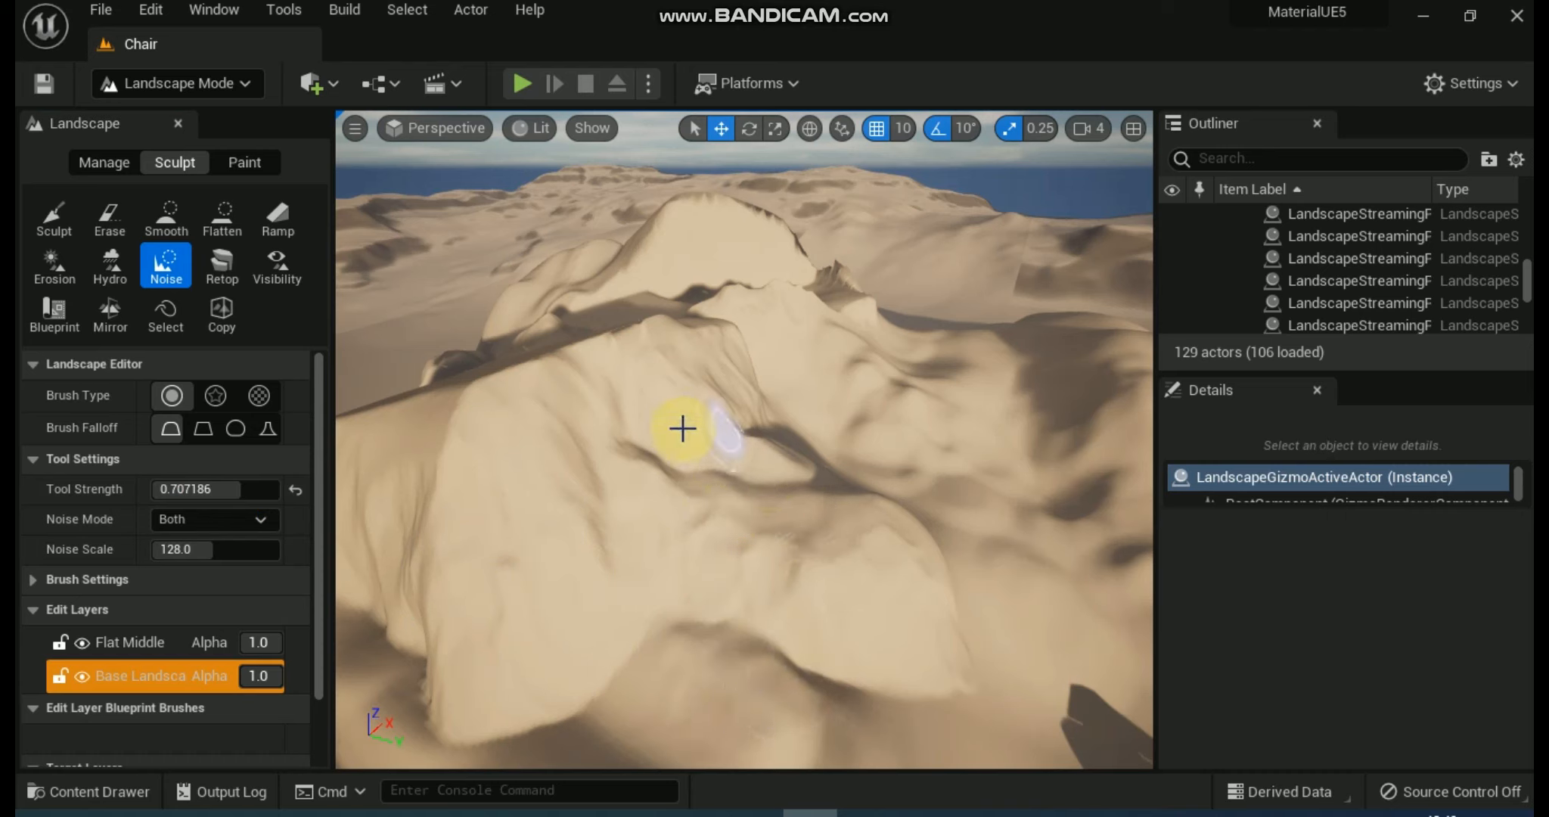
Use the Noise tool's pattern brush with a noise scale of about 158.38 on the front hill.
{"action": "left_click", "coordinate": [258, 395]}
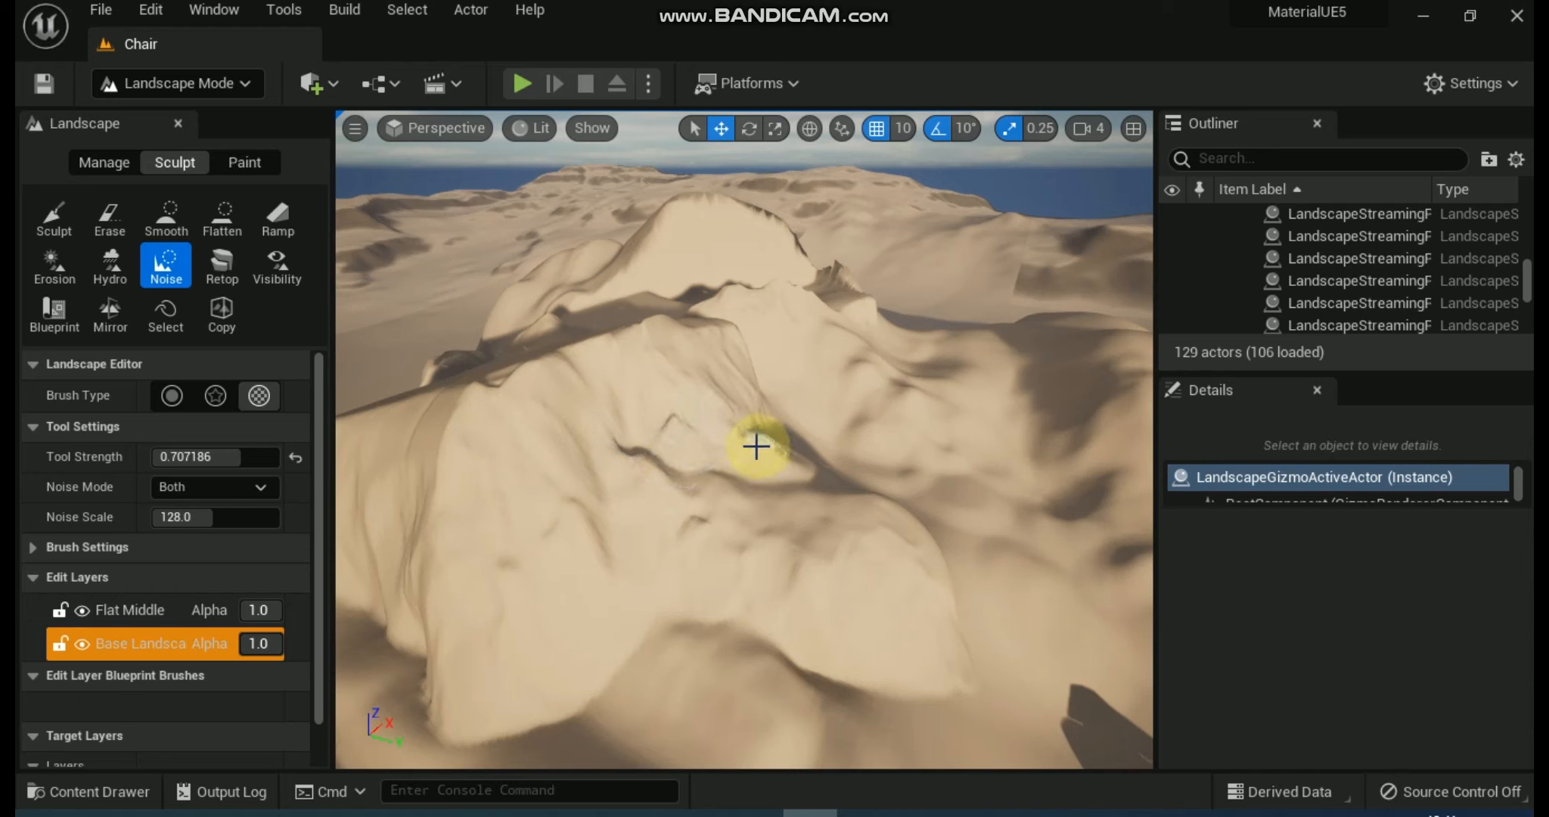
{"action": "left_click_drag", "start_coordinate": [207, 519], "coordinate": [227, 519]}
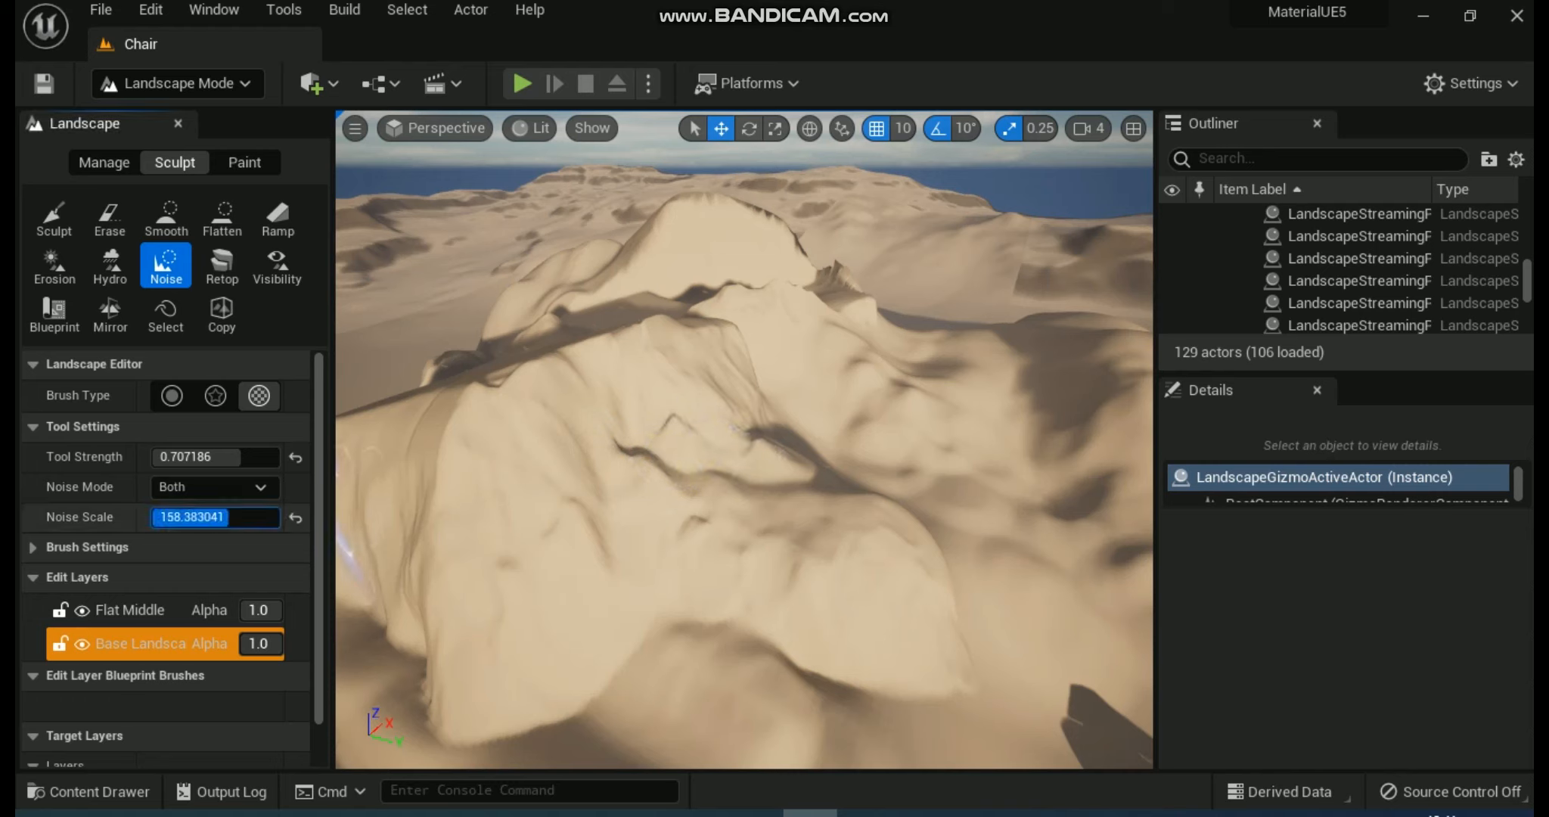
{"action": "left_click_drag", "start_coordinate": [570, 473], "coordinate": [573, 475]}
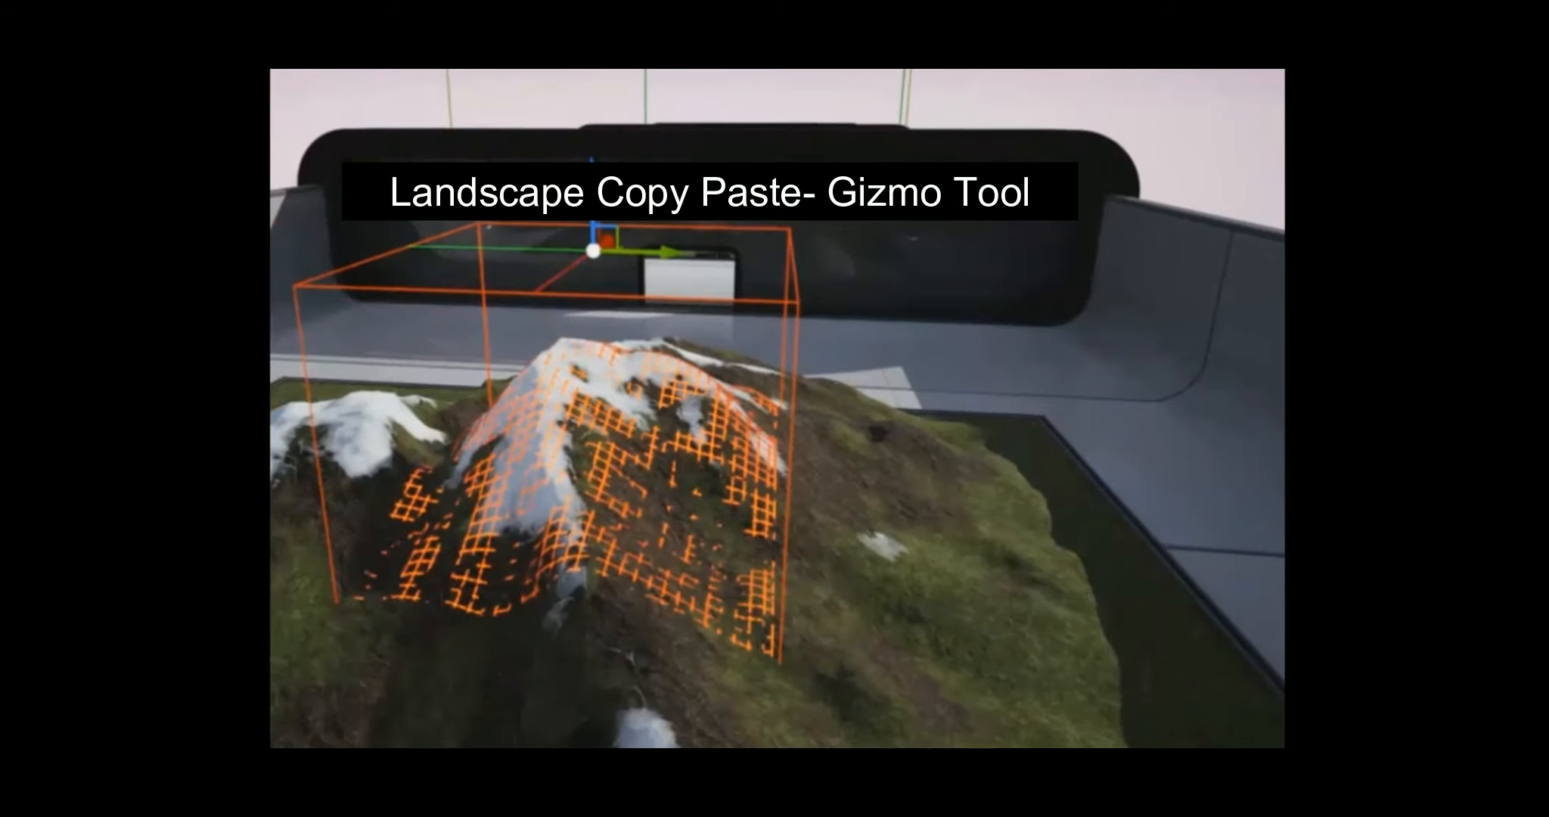
Move the gizmo holding the copied snowy mountain data over the grassy slope, paste it there, and move the gizmo away.
{"action": "left_click_drag", "start_coordinate": [643, 252], "coordinate": [957, 332]}
{"action": "key", "text": "ctrl+v"}
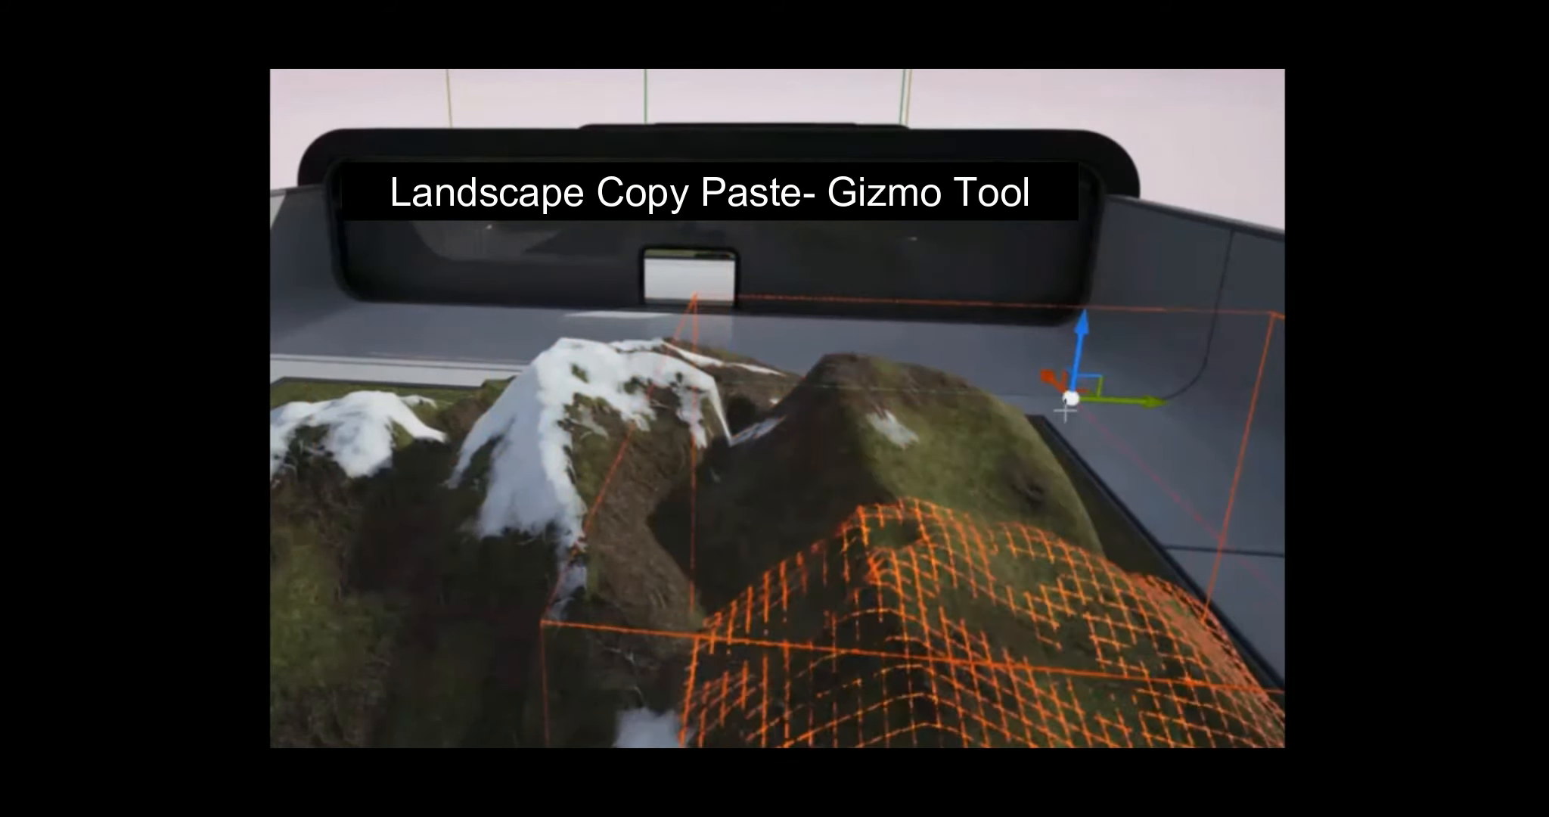
{"action": "left_click_drag", "start_coordinate": [1150, 403], "coordinate": [414, 252]}
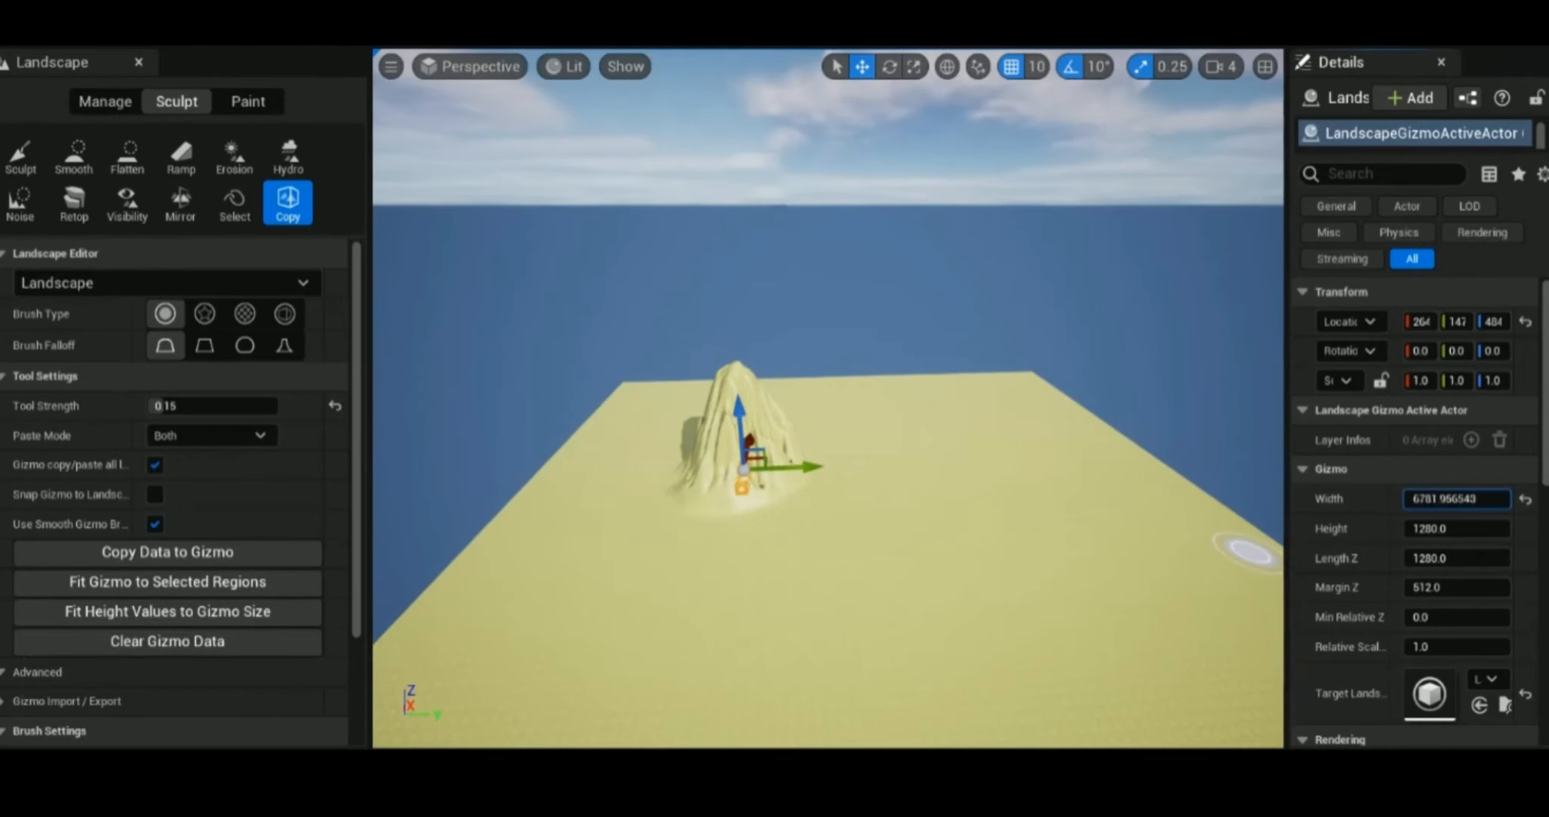
Enlarge the gizmo around the ridged mountain to width 36470, height 28271 and length Z 20854.
{"action": "left_click_drag", "start_coordinate": [1428, 529], "coordinate": [1497, 558]}
{"action": "left_click_drag", "start_coordinate": [961, 603], "coordinate": [961, 680], "text": "alt"}
{"action": "left_click_drag", "start_coordinate": [1456, 499], "coordinate": [1437, 499]}
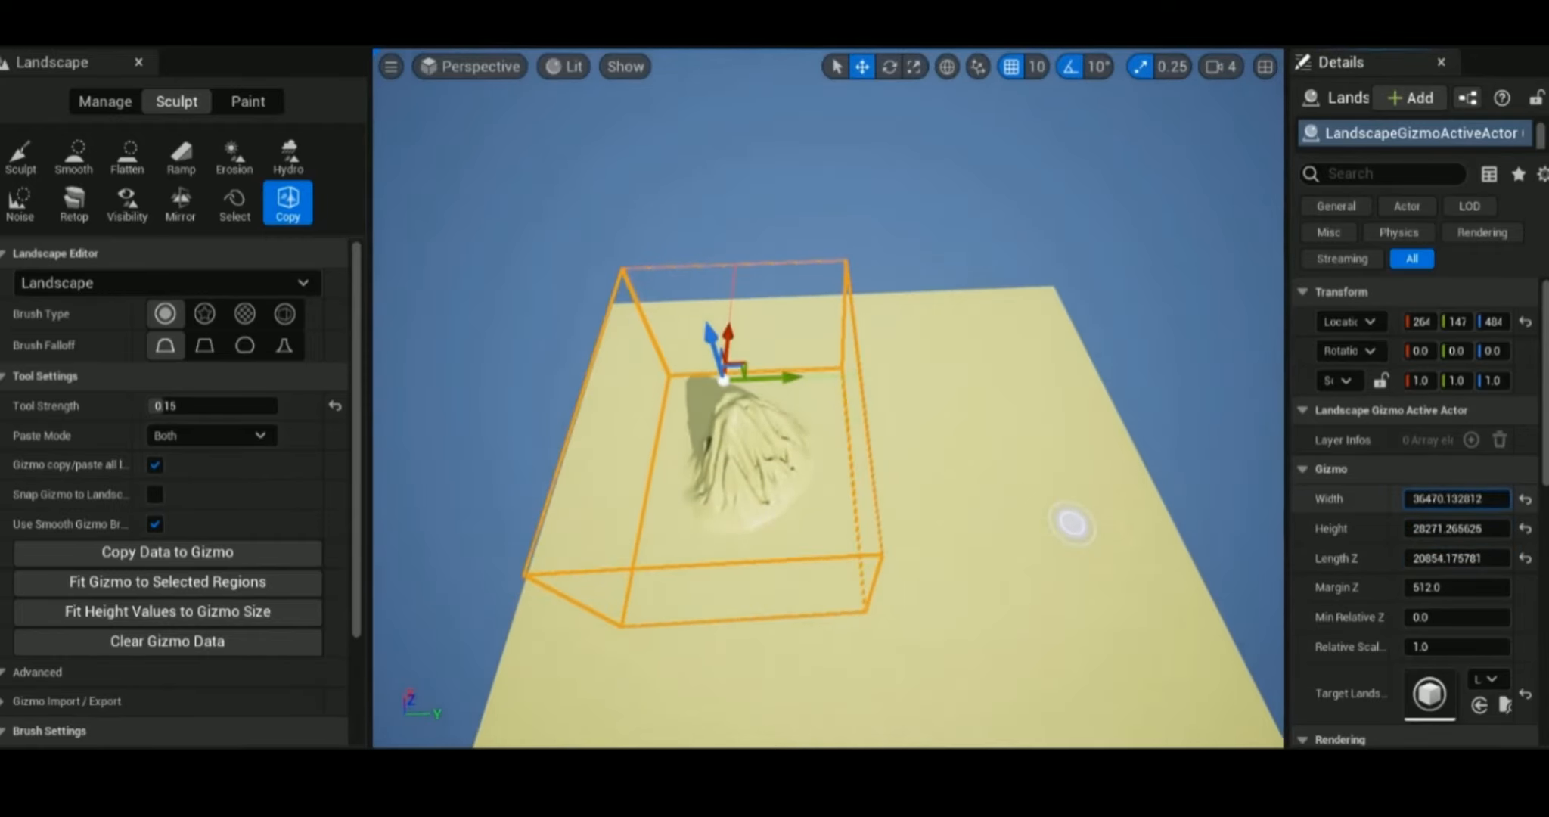
{"action": "left_click_drag", "start_coordinate": [926, 569], "coordinate": [941, 477], "text": "alt"}
Copy the ridged mountain's data to the gizmo and paste a second mountain beside the original on the flat landscape.
{"action": "left_click", "coordinate": [227, 563]}
{"action": "left_click_drag", "start_coordinate": [783, 301], "coordinate": [514, 348]}
{"action": "key", "text": "ctrl+v"}
{"action": "mouse_move", "coordinate": [843, 553]}
{"action": "left_mouse_down", "text": "alt"}
{"action": "mouse_move", "coordinate": [851, 643]}
{"action": "mouse_move", "coordinate": [841, 556]}
{"action": "left_mouse_up", "text": "alt"}
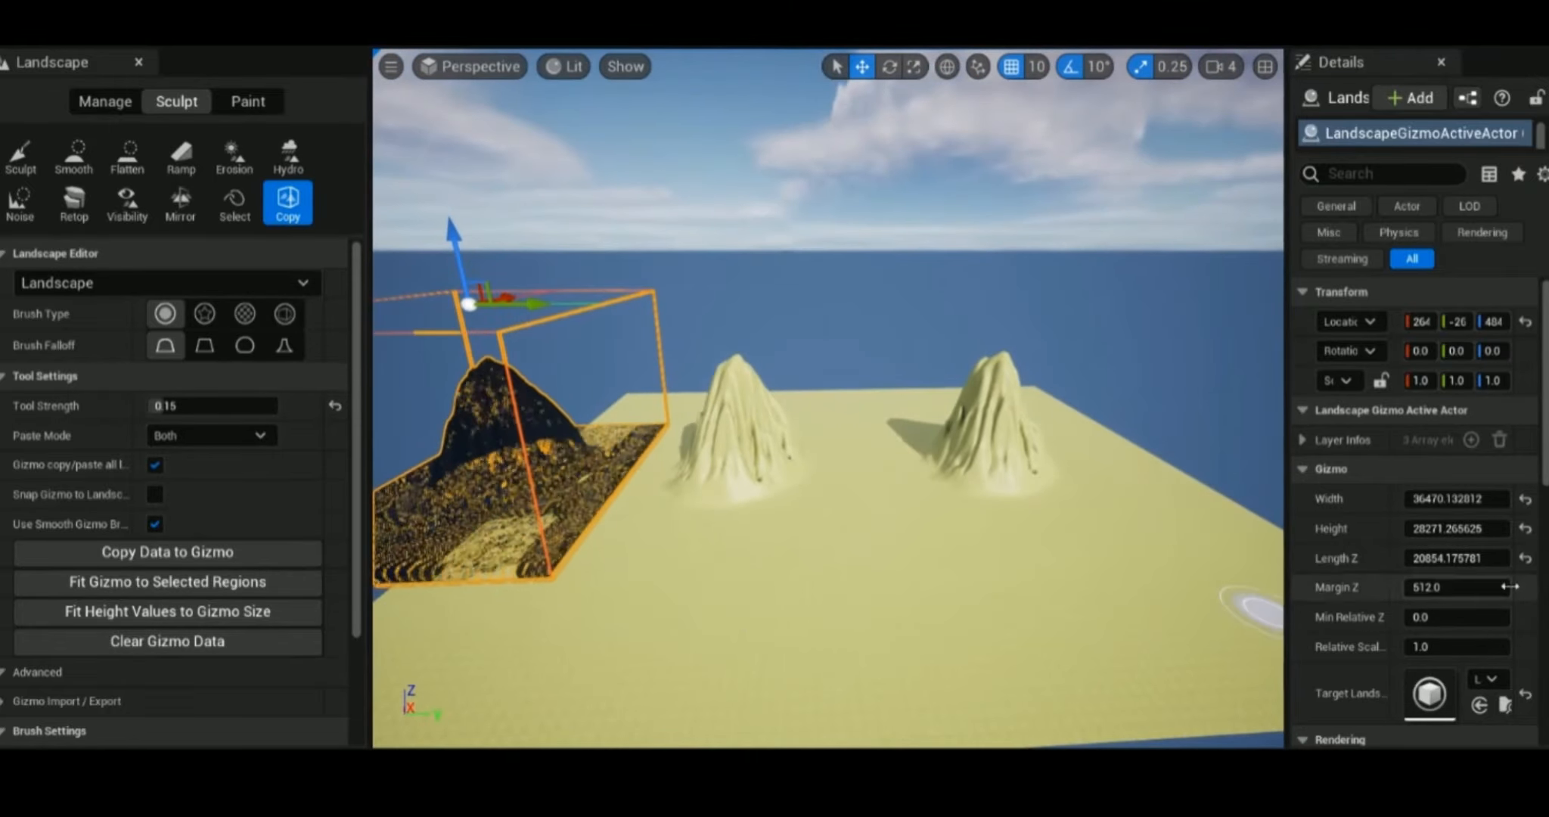
Reset the gizmo's dimensions to 1280 and clear its data, and mask the original mountain with the Select tool.
{"action": "left_click", "coordinate": [1526, 559]}
{"action": "left_click", "coordinate": [135, 642]}
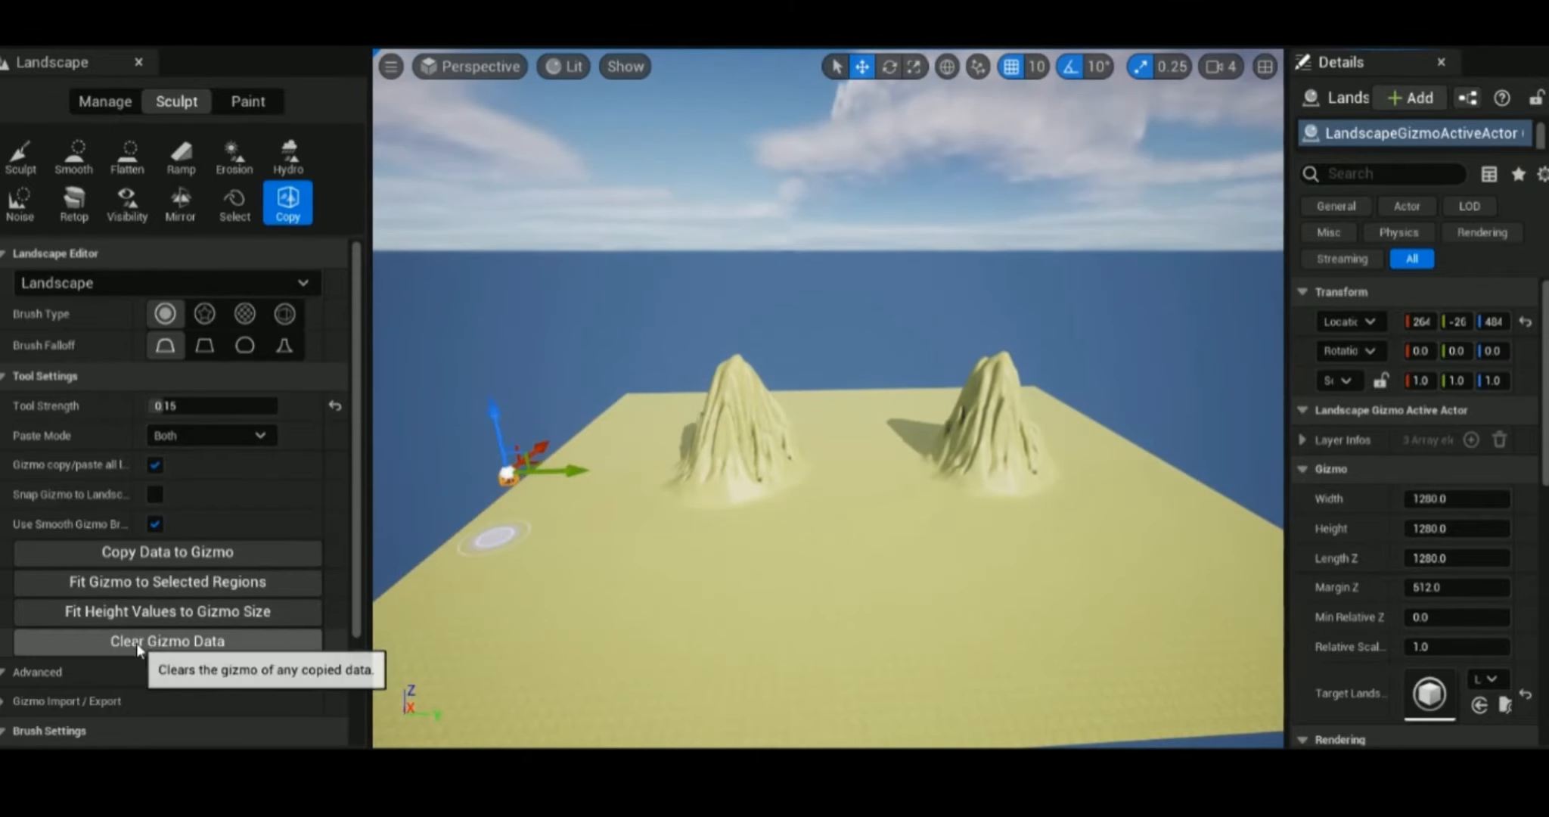
{"action": "left_click", "coordinate": [235, 203]}
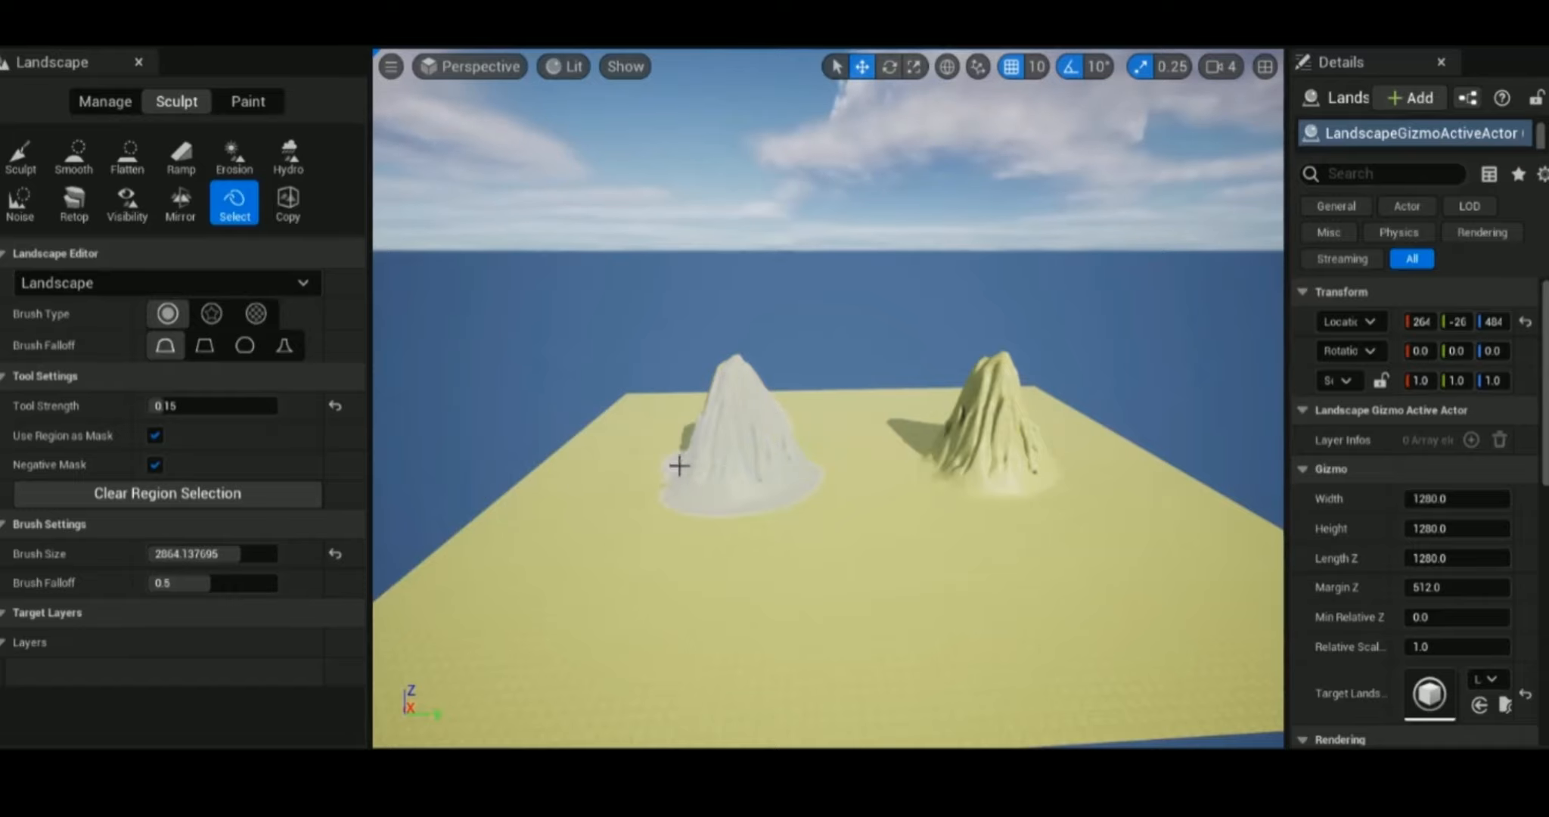
{"action": "left_click_drag", "start_coordinate": [753, 419], "coordinate": [802, 410], "text": "alt"}
{"action": "left_click_drag", "start_coordinate": [791, 349], "coordinate": [750, 402], "text": "alt"}
{"action": "left_click_drag", "start_coordinate": [817, 465], "coordinate": [681, 385], "text": "alt"}
Fit the Copy gizmo to the masked region, copy the mountain's data, and paste a copy onto the ground in front.
{"action": "left_click", "coordinate": [291, 209]}
{"action": "scroll", "coordinate": [319, 406], "scroll_direction": "down", "scroll_amount": 5}
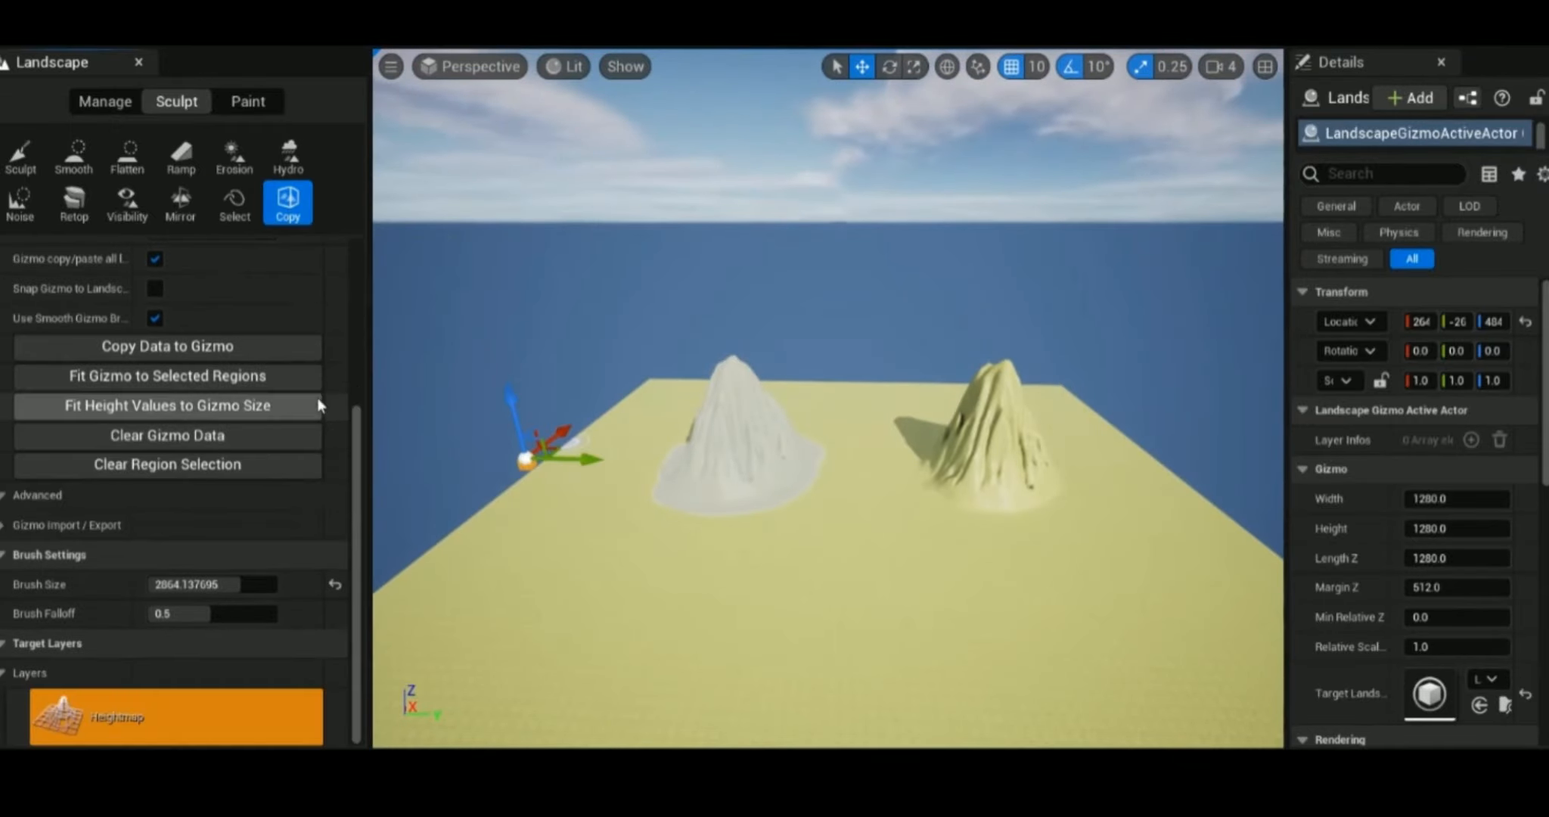
{"action": "left_click", "coordinate": [307, 376]}
{"action": "left_click", "coordinate": [241, 353]}
{"action": "left_click_drag", "start_coordinate": [779, 352], "coordinate": [907, 375]}
{"action": "left_click_drag", "start_coordinate": [869, 331], "coordinate": [648, 414]}
{"action": "key", "text": "ctrl+v"}
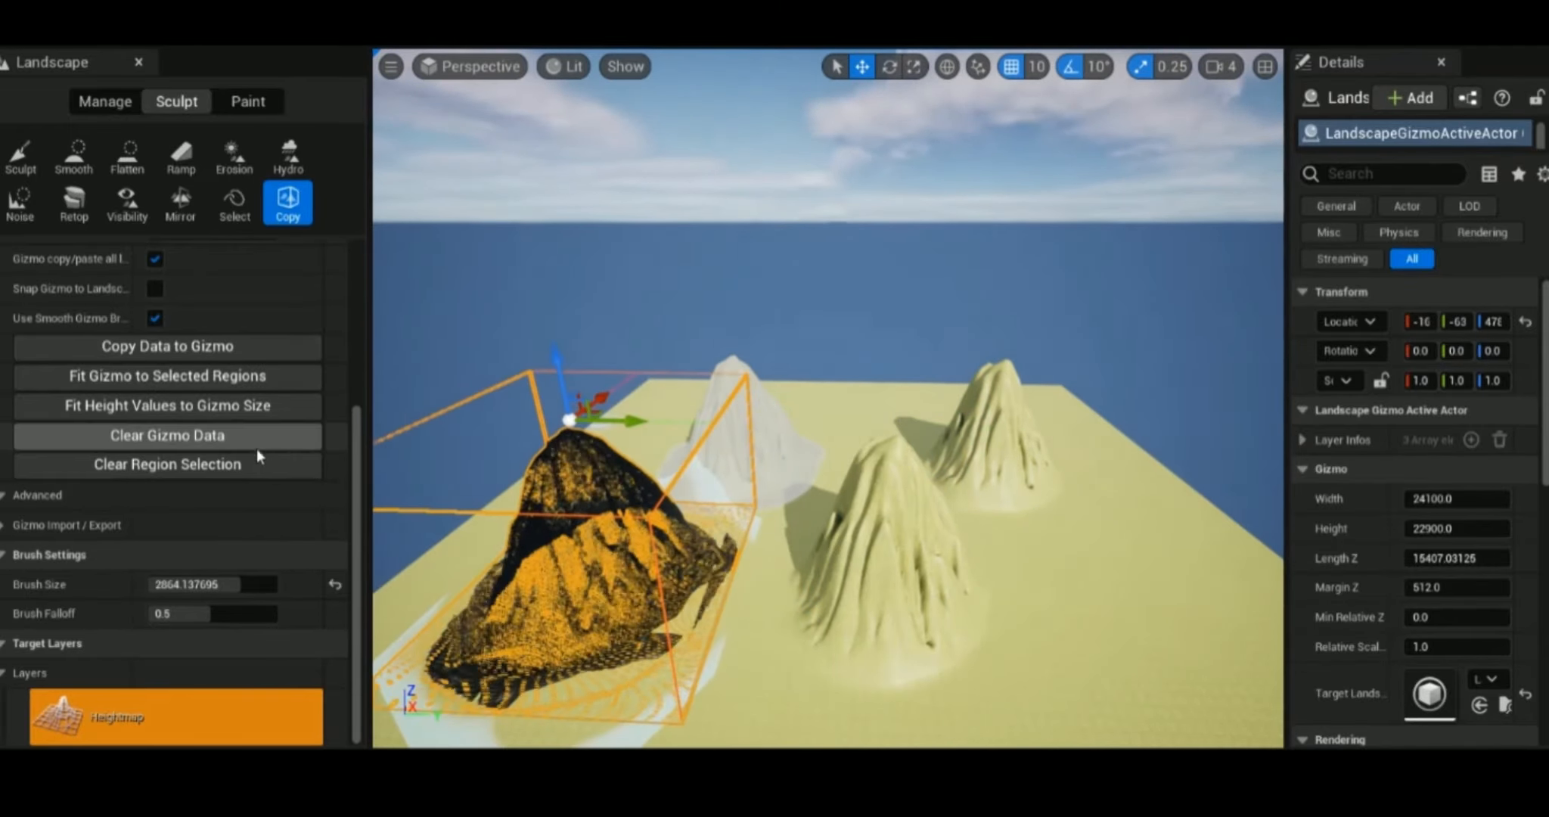
Clear the region selection and the gizmo data, and move the gizmo off the mountains.
{"action": "left_click", "coordinate": [256, 464]}
{"action": "left_click", "coordinate": [250, 434]}
{"action": "left_click_drag", "start_coordinate": [543, 418], "coordinate": [359, 499]}
{"action": "mouse_move", "coordinate": [940, 525]}
{"action": "left_mouse_down", "text": "alt"}
{"action": "mouse_move", "coordinate": [831, 590]}
{"action": "mouse_move", "coordinate": [976, 499]}
{"action": "mouse_move", "coordinate": [949, 525]}
{"action": "left_mouse_up", "text": "alt"}
{"action": "left_click_drag", "start_coordinate": [1051, 700], "coordinate": [973, 674], "text": "alt"}
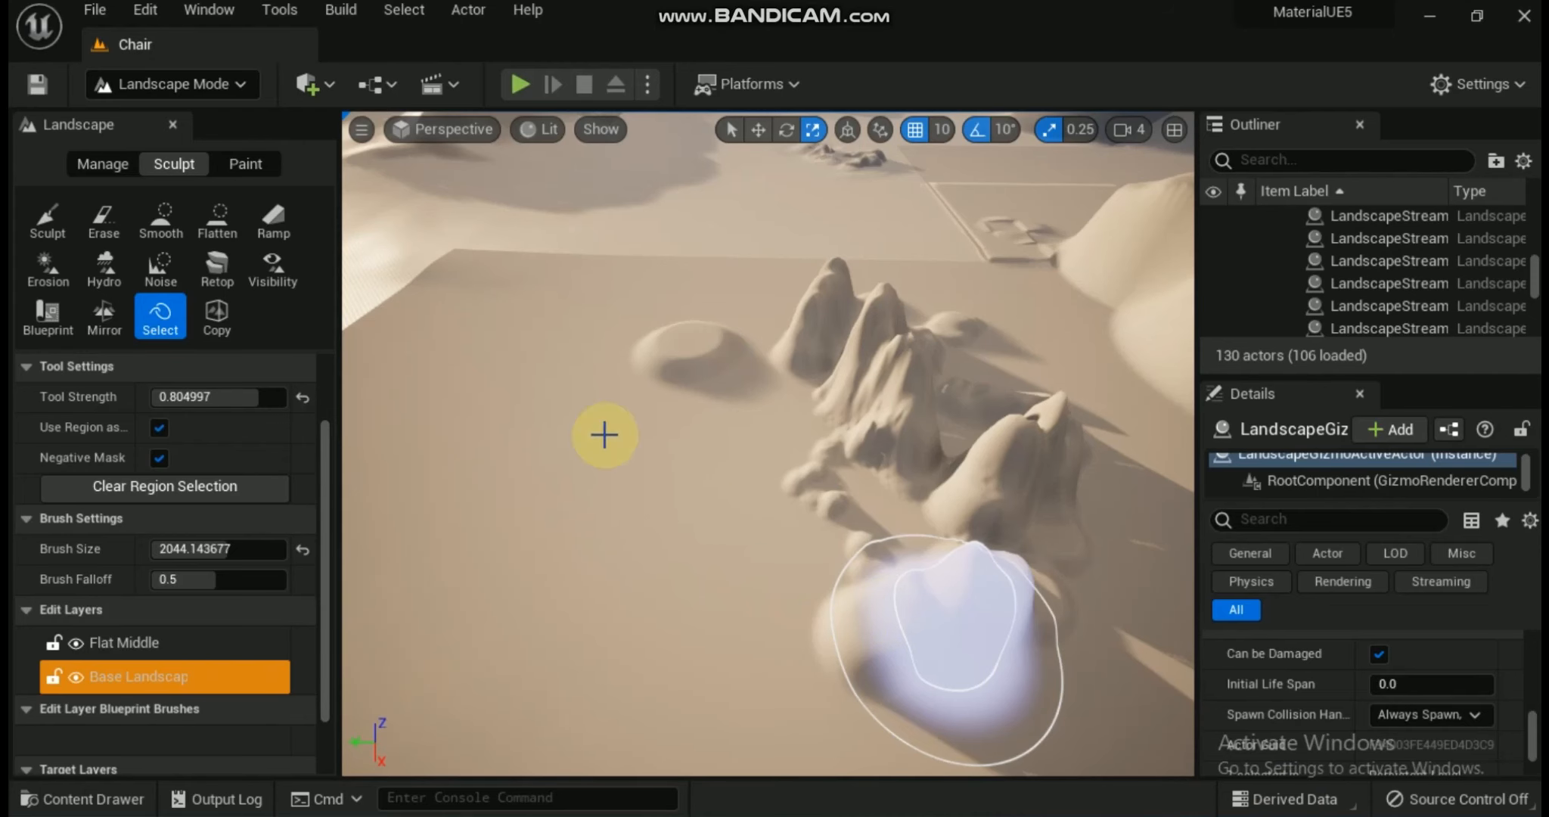
Mask the whole cluster of rocky hills on the sandy terrain with the Select tool.
{"action": "left_click", "coordinate": [159, 318]}
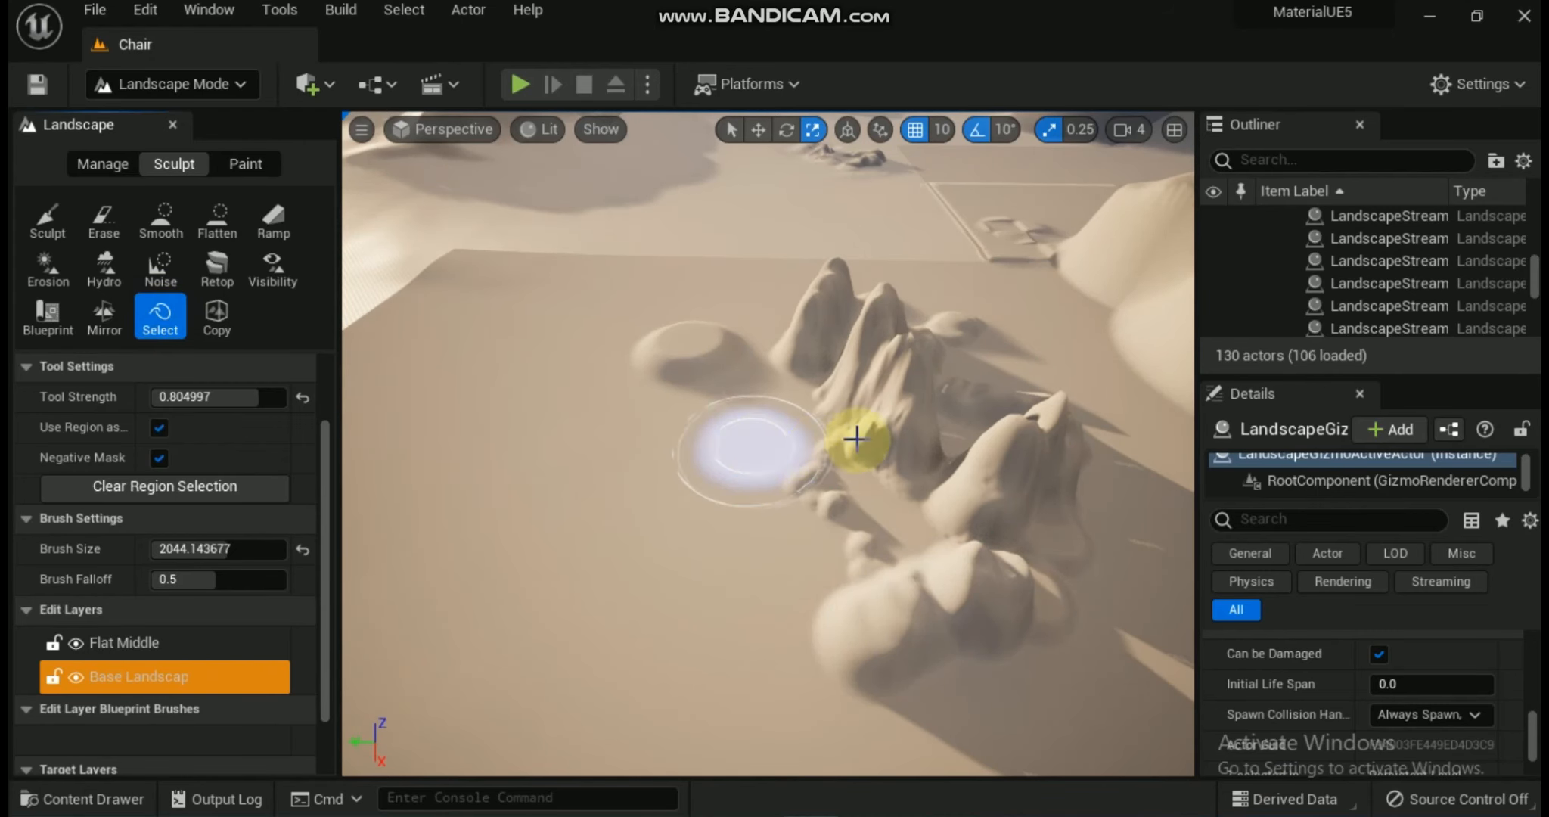
{"action": "mouse_move", "coordinate": [860, 351]}
{"action": "left_mouse_down"}
{"action": "mouse_move", "coordinate": [1010, 422]}
{"action": "mouse_move", "coordinate": [951, 501]}
{"action": "mouse_move", "coordinate": [847, 525]}
{"action": "mouse_move", "coordinate": [922, 578]}
{"action": "mouse_move", "coordinate": [1010, 485]}
{"action": "mouse_move", "coordinate": [961, 387]}
{"action": "mouse_move", "coordinate": [906, 331]}
{"action": "mouse_move", "coordinate": [814, 318]}
{"action": "left_mouse_up"}
{"action": "left_click_drag", "start_coordinate": [821, 409], "coordinate": [814, 505]}
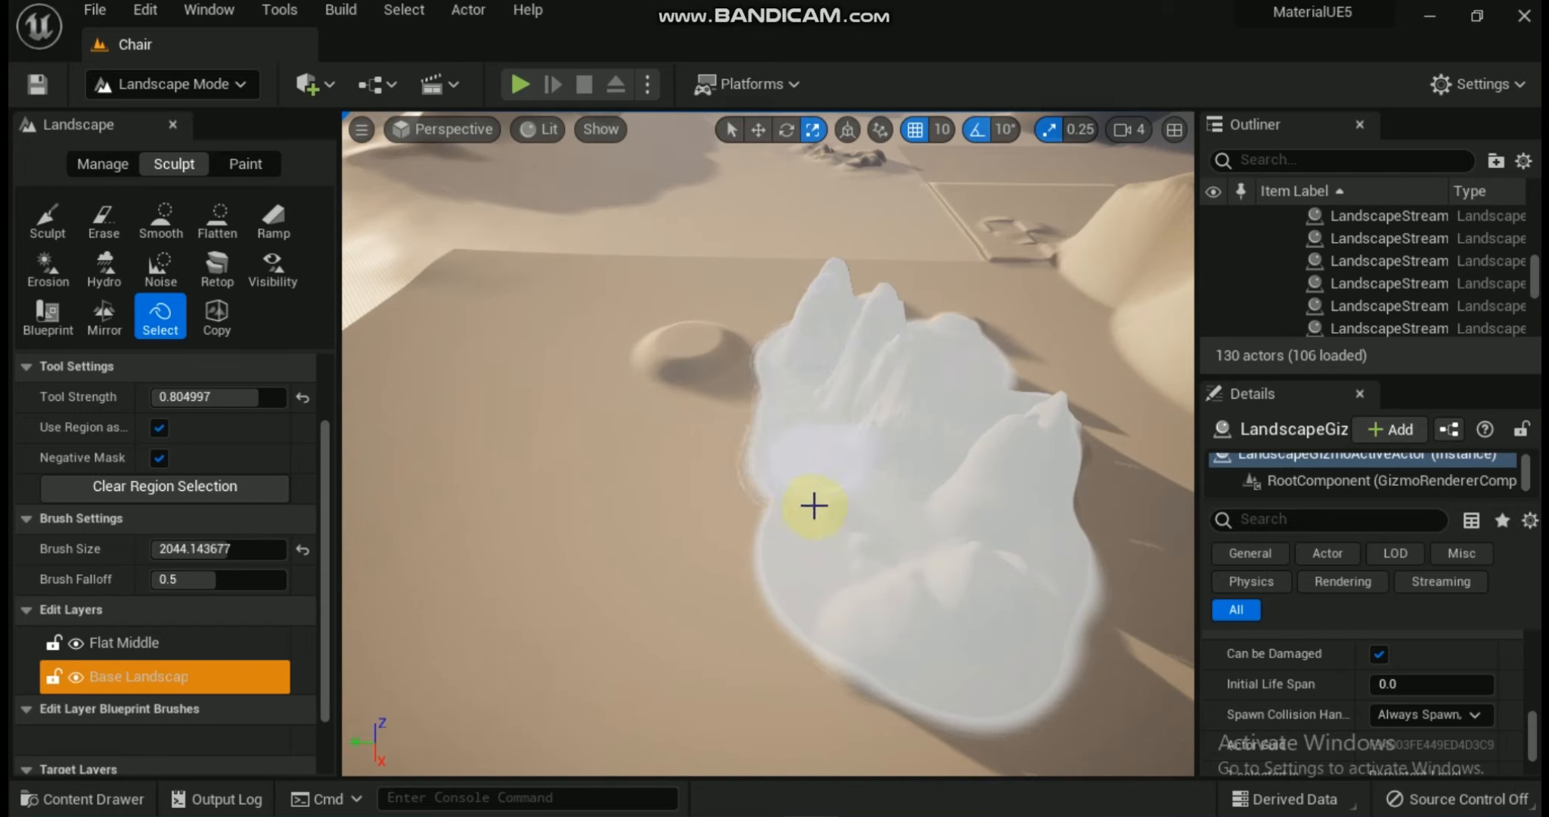
{"action": "mouse_move", "coordinate": [925, 358]}
{"action": "left_mouse_down"}
{"action": "mouse_move", "coordinate": [909, 321]}
{"action": "mouse_move", "coordinate": [992, 373]}
{"action": "mouse_move", "coordinate": [1043, 456]}
{"action": "mouse_move", "coordinate": [1029, 540]}
{"action": "mouse_move", "coordinate": [906, 422]}
{"action": "left_mouse_up"}
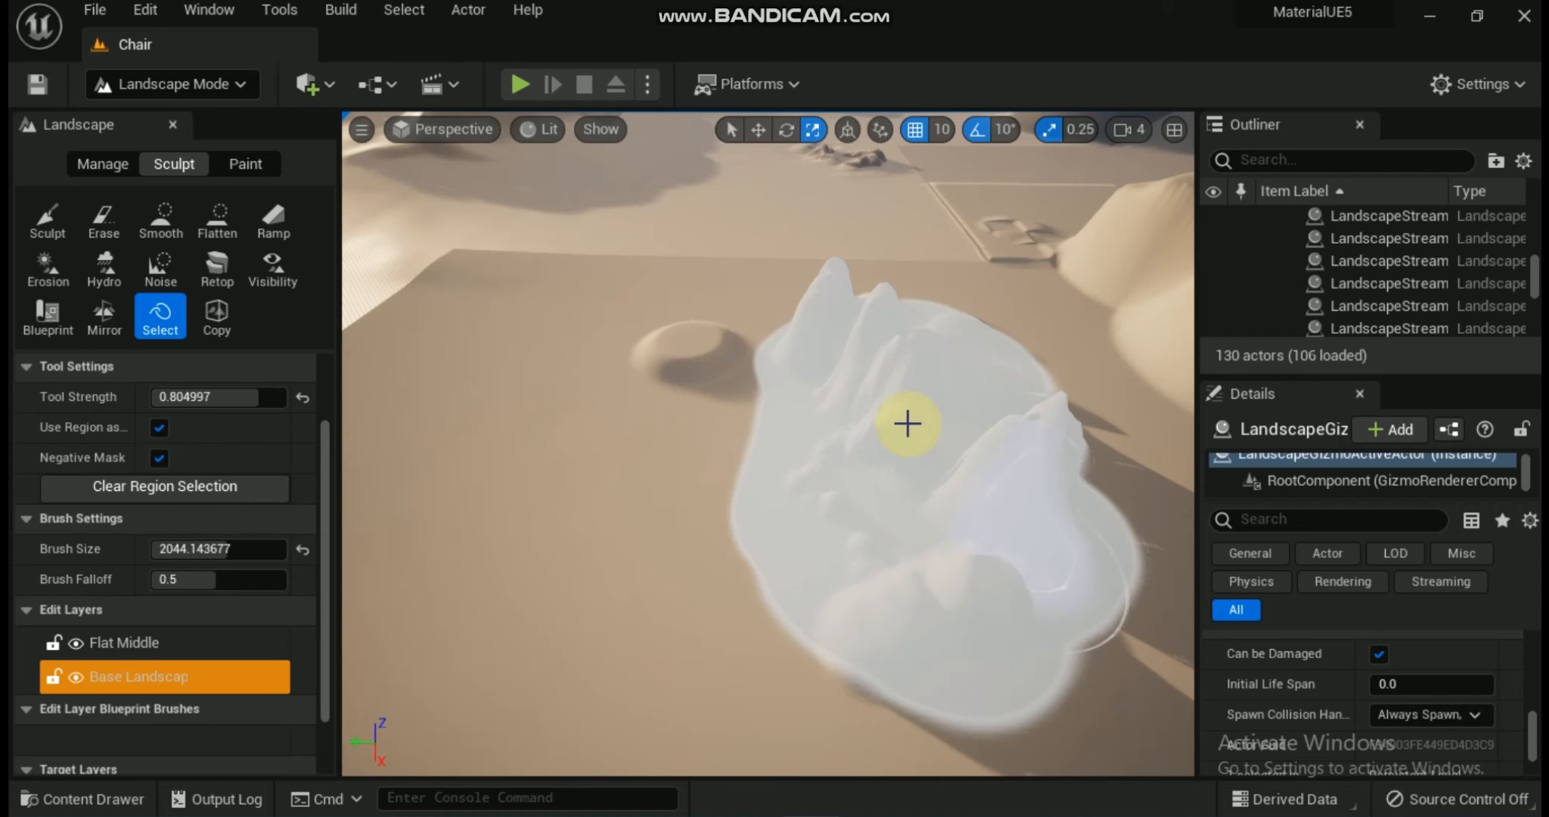
Activate the Copy tool and move its gizmo from the distant terrain toward the masked hills.
{"action": "left_click", "coordinate": [215, 318]}
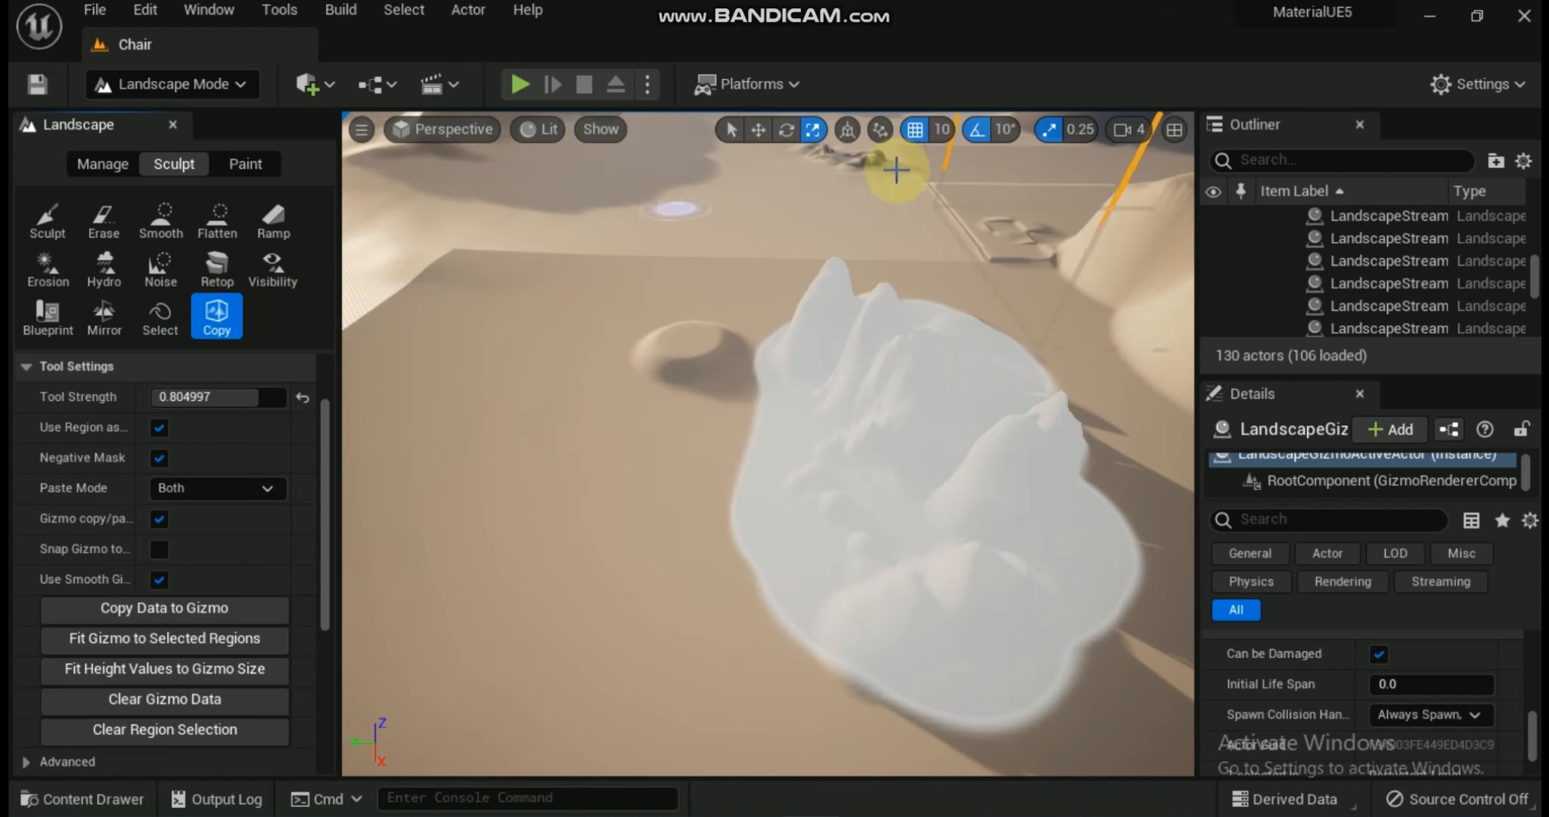
{"action": "left_click", "coordinate": [758, 129]}
{"action": "right_click_drag", "start_coordinate": [952, 260], "coordinate": [998, 182]}
{"action": "left_click_drag", "start_coordinate": [938, 183], "coordinate": [705, 242]}
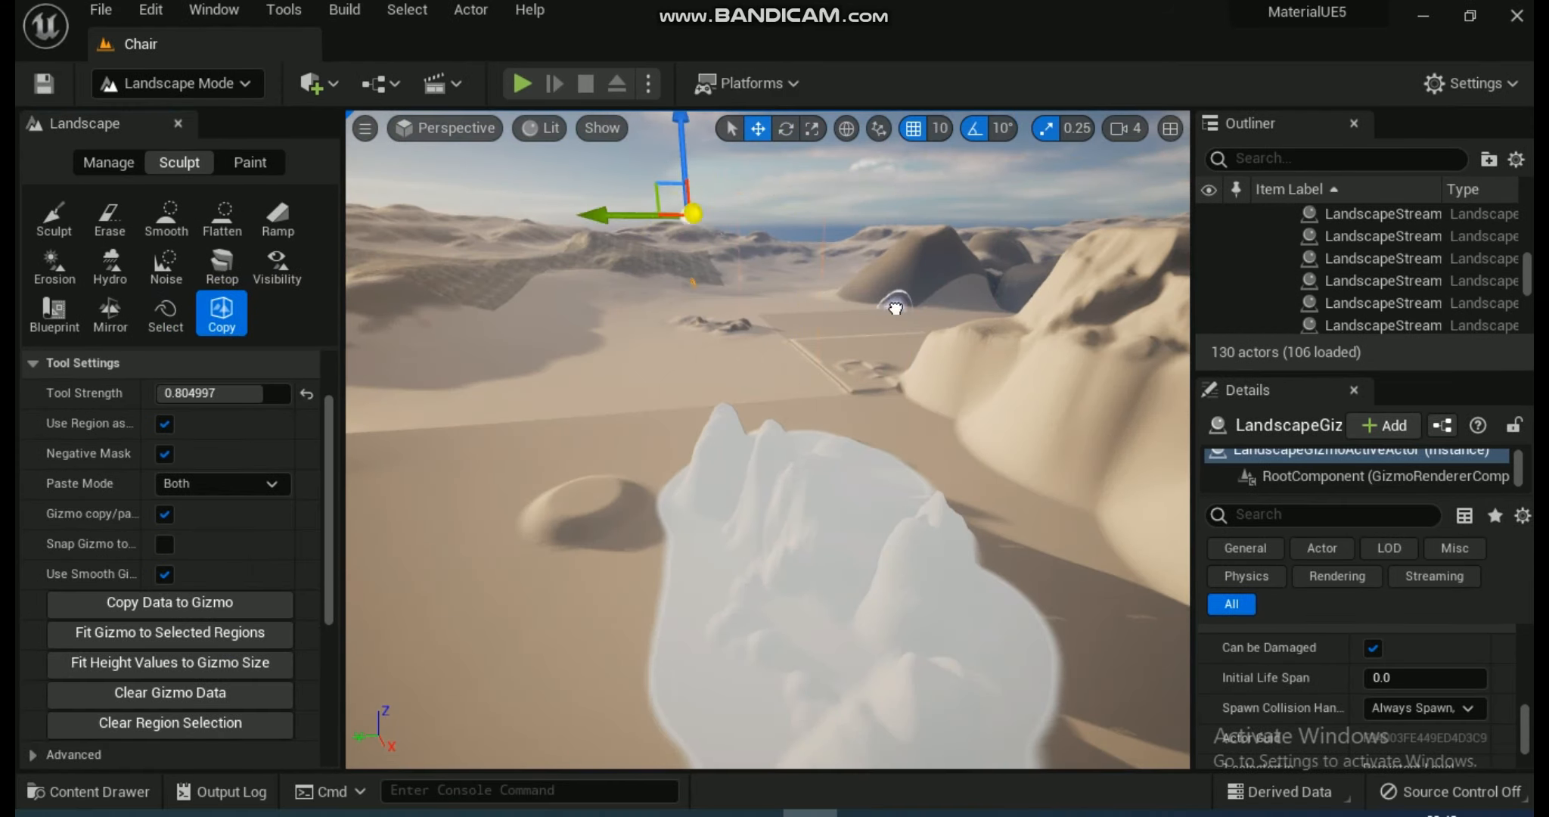
{"action": "right_click_drag", "start_coordinate": [759, 225], "coordinate": [759, 144]}
{"action": "left_click_drag", "start_coordinate": [734, 394], "coordinate": [849, 378]}
{"action": "left_click_drag", "start_coordinate": [985, 373], "coordinate": [1030, 368]}
Rescale the Copy gizmo and shift its box closer around the masked hills.
{"action": "left_click", "coordinate": [812, 129]}
{"action": "left_click_drag", "start_coordinate": [908, 377], "coordinate": [839, 380]}
{"action": "left_click", "coordinate": [757, 129]}
{"action": "left_click", "coordinate": [813, 130]}
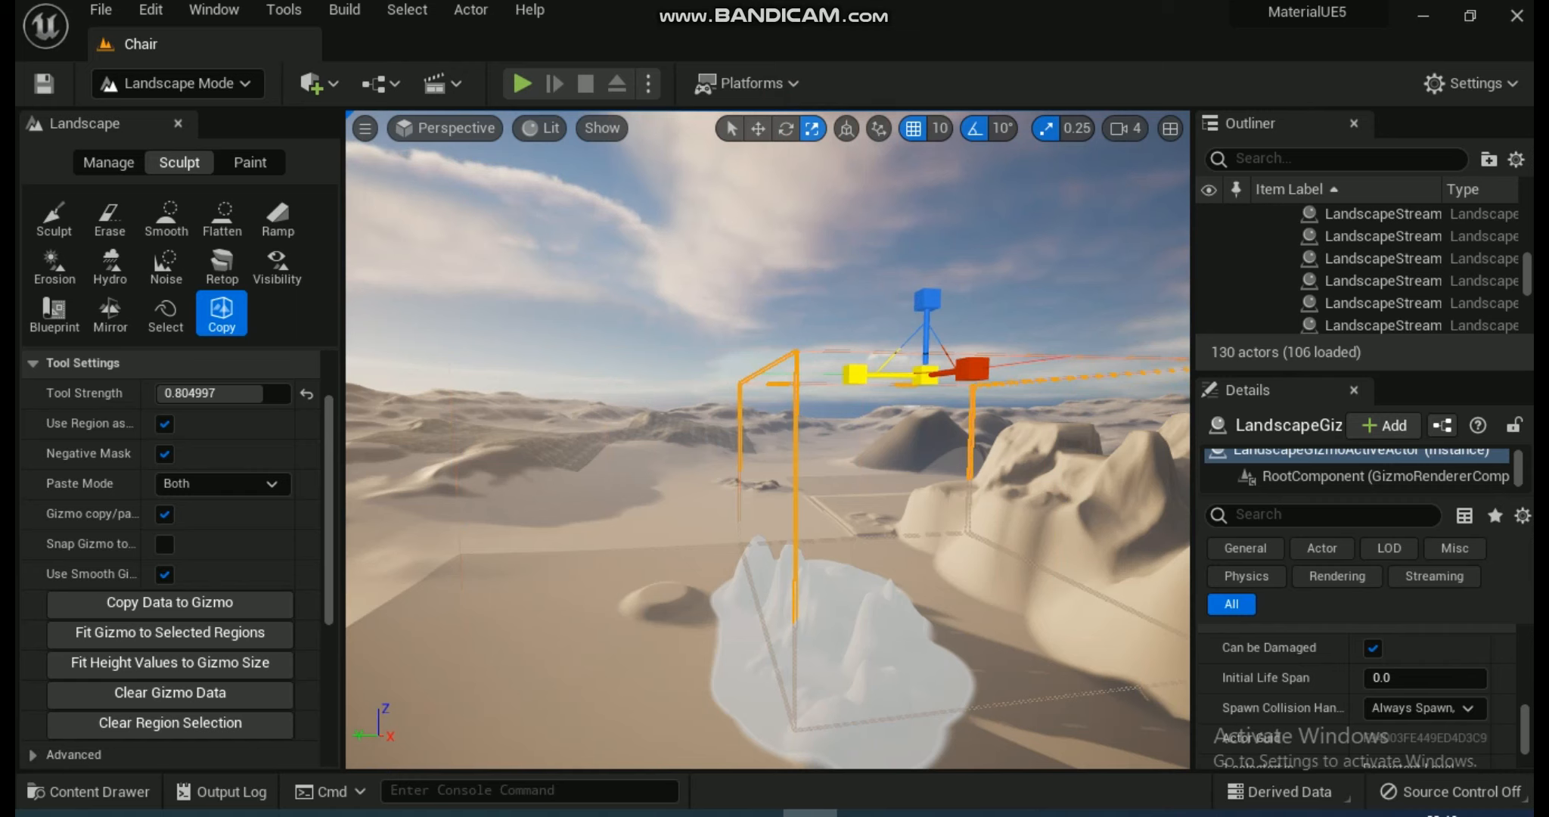
{"action": "left_click", "coordinate": [758, 129]}
{"action": "left_click_drag", "start_coordinate": [971, 369], "coordinate": [996, 366]}
{"action": "left_click_drag", "start_coordinate": [873, 368], "coordinate": [813, 369]}
{"action": "left_click", "coordinate": [813, 129]}
{"action": "left_click", "coordinate": [758, 129]}
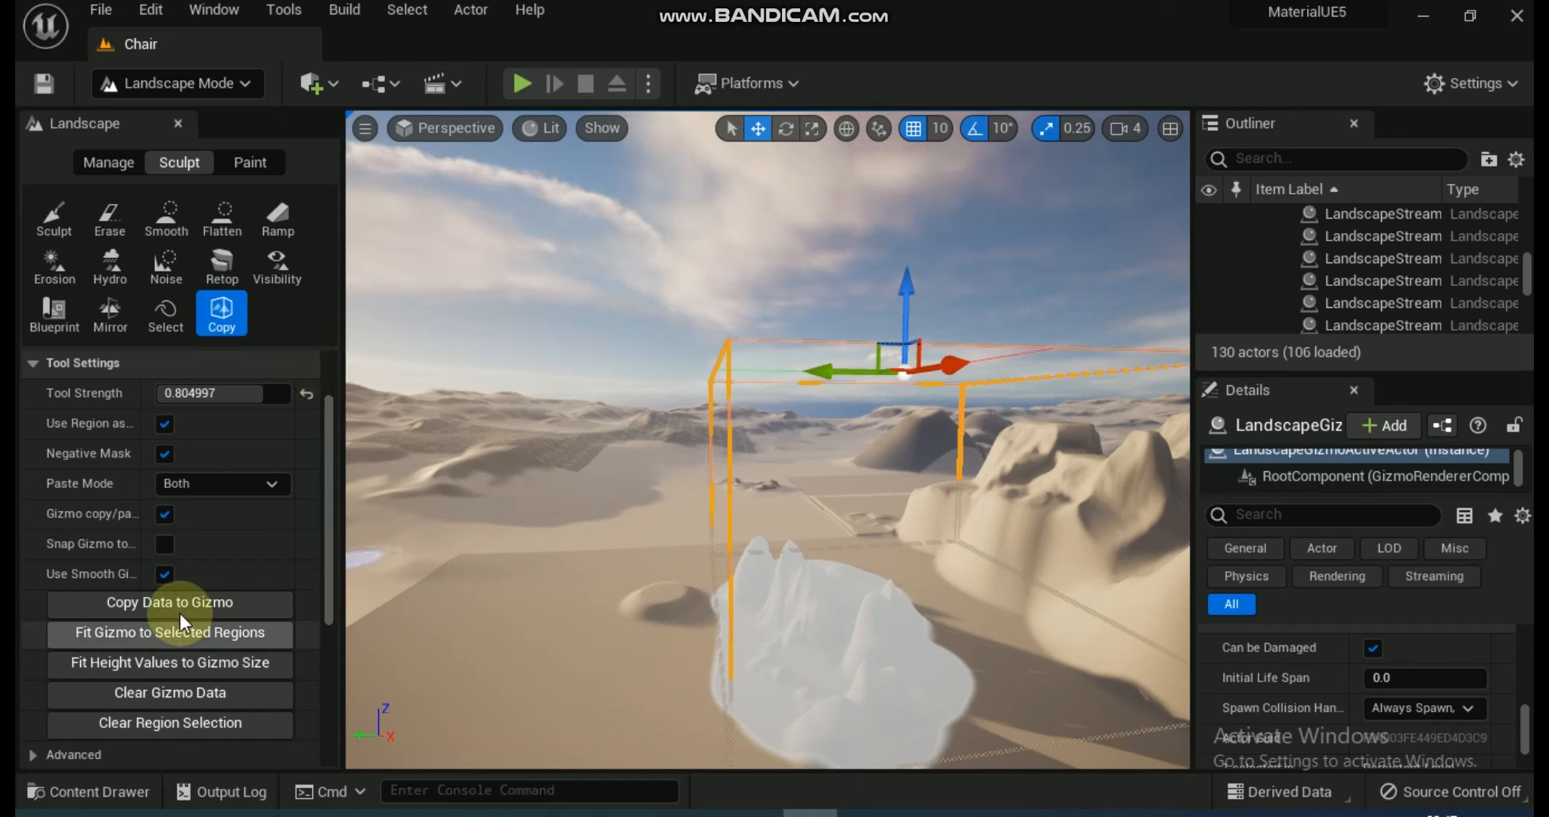
Copy the masked hills' data to the gizmo fitted to the region, and paste two copies, one beside the hills and one farther back.
{"action": "left_click", "coordinate": [135, 635]}
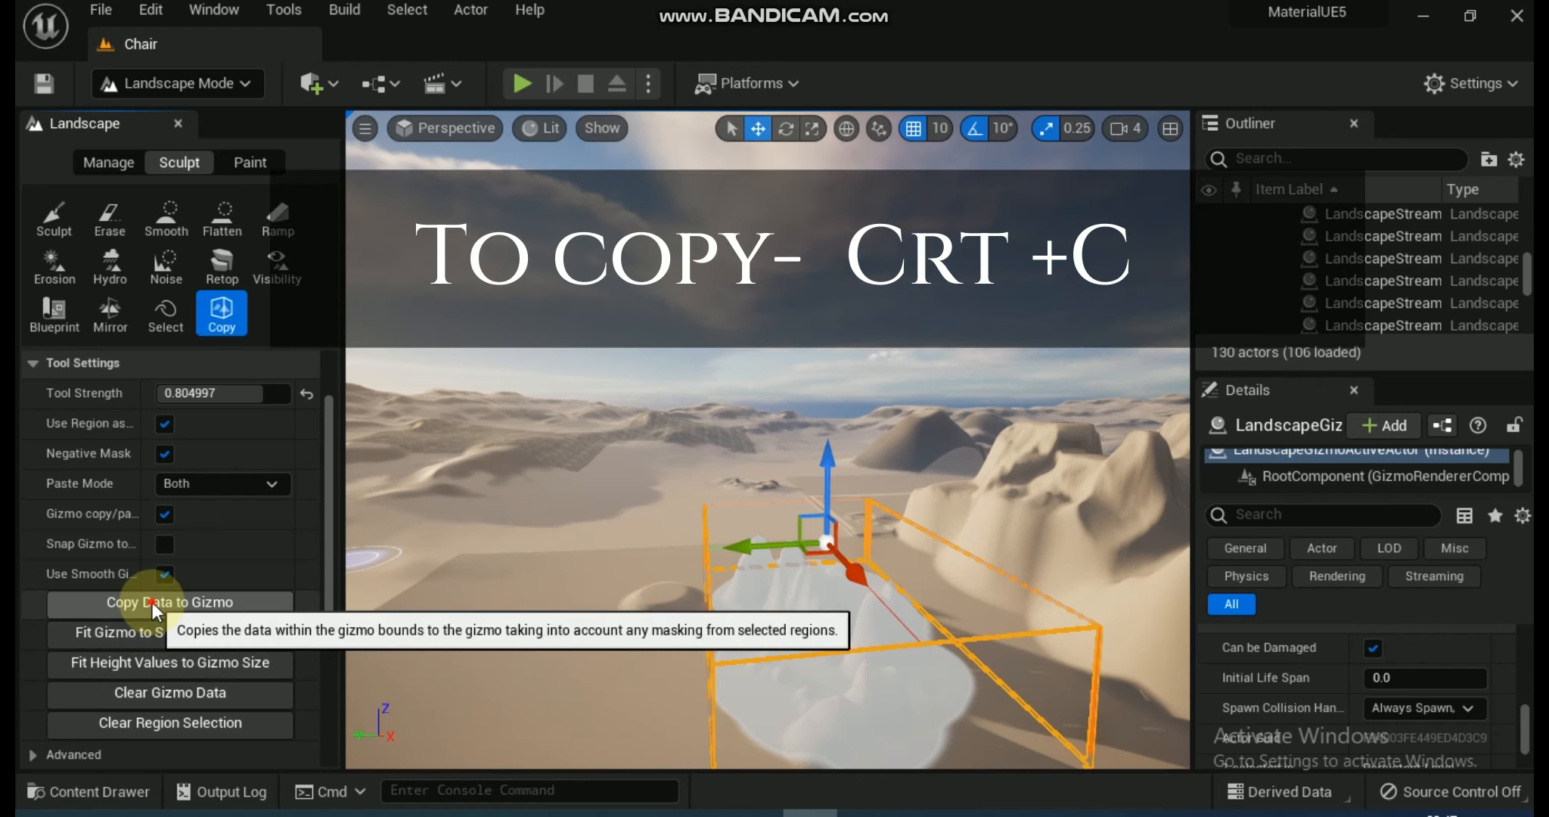
{"action": "left_click", "coordinate": [153, 602]}
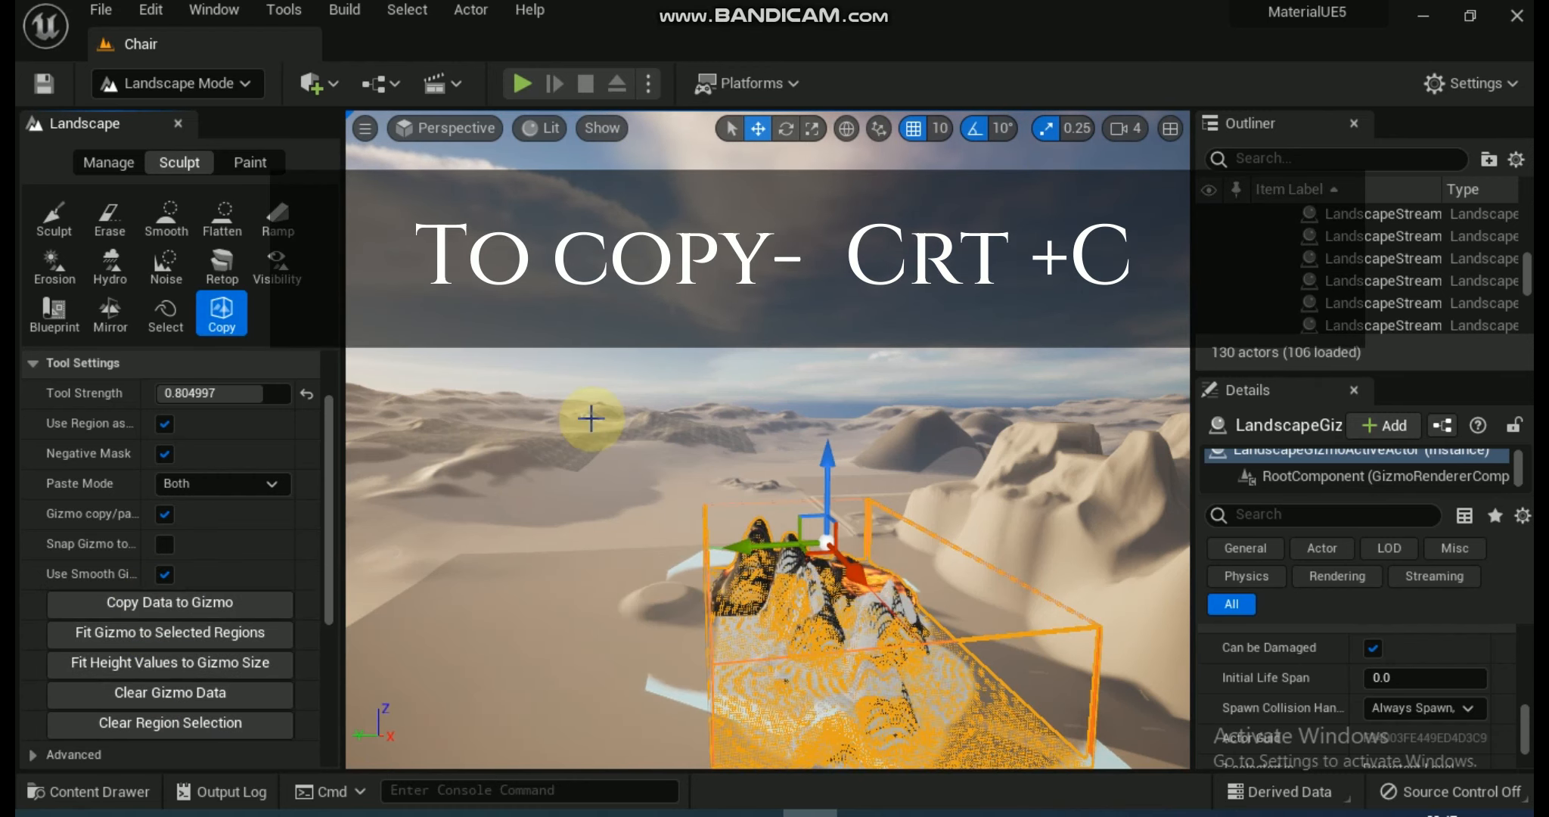
{"action": "left_click_drag", "start_coordinate": [740, 544], "coordinate": [415, 561]}
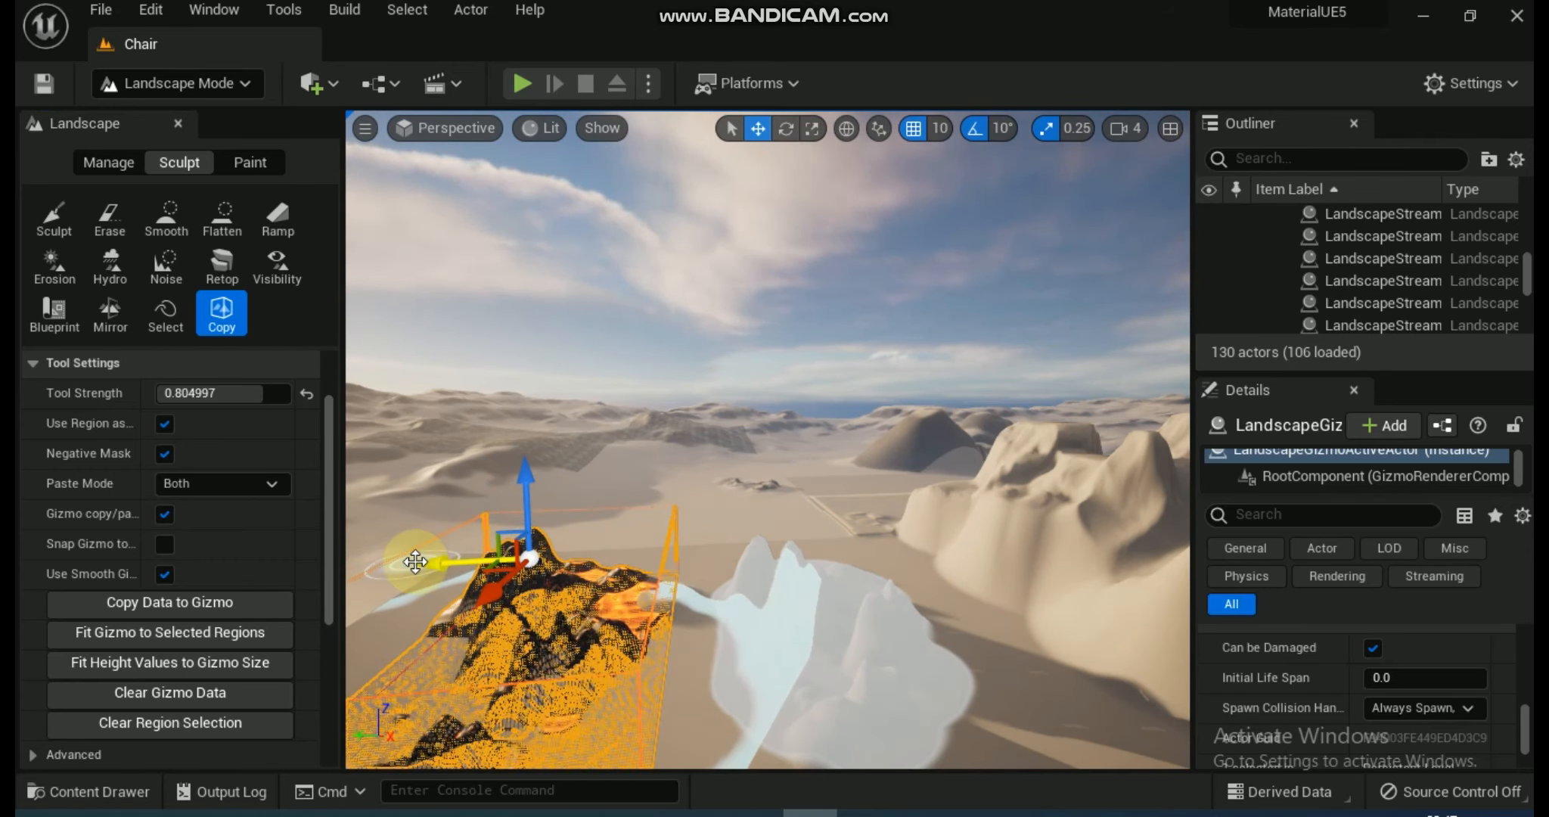
{"action": "left_click_drag", "start_coordinate": [498, 600], "coordinate": [668, 342]}
{"action": "left_click_drag", "start_coordinate": [639, 432], "coordinate": [605, 497]}
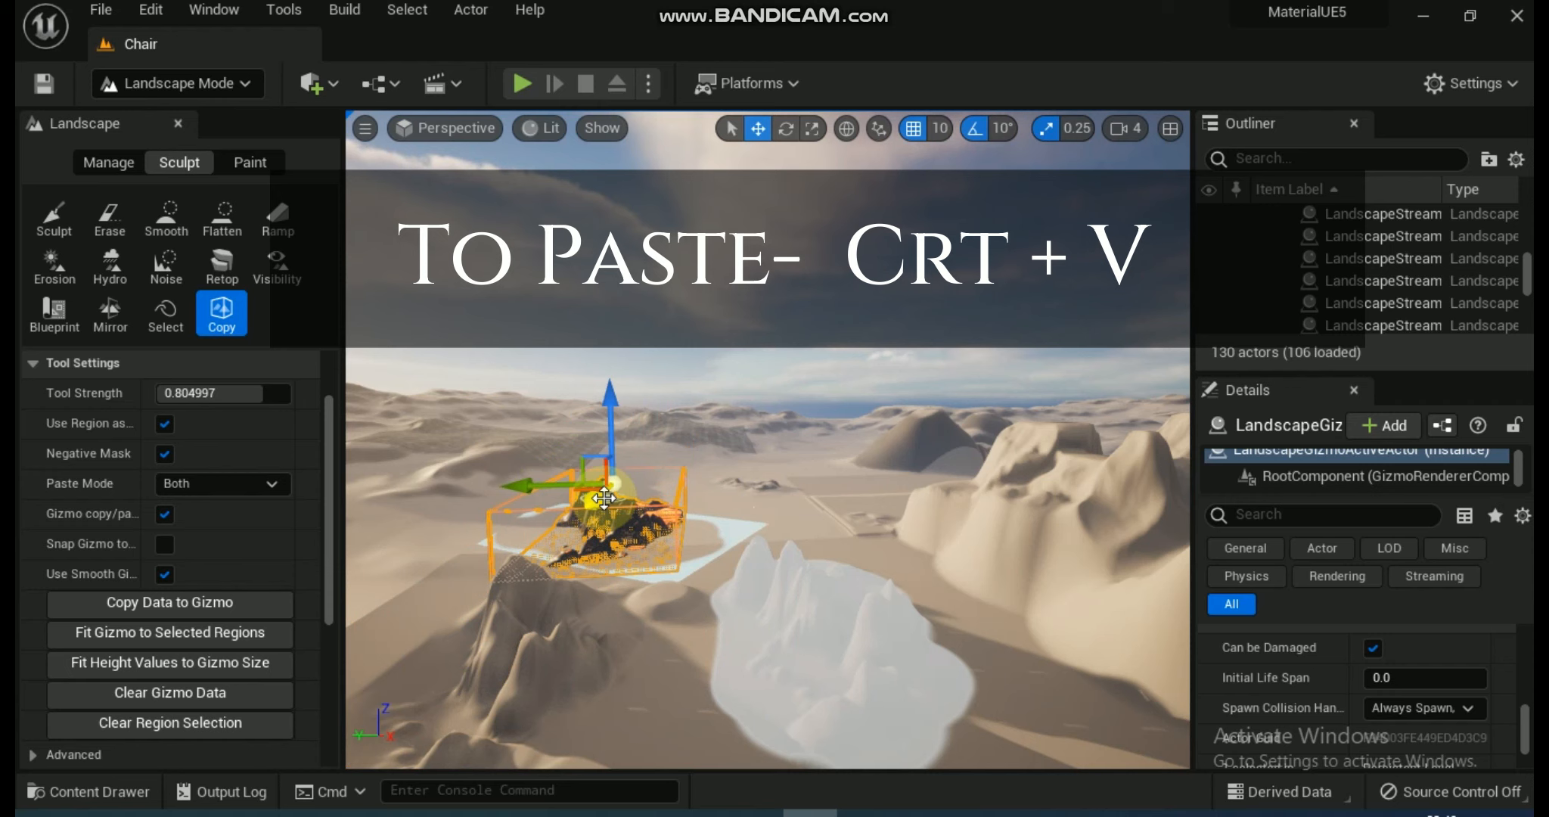
Try a Sculpt stroke on the ground behind the near pasted hills, and brush over those hills with the Select tool.
{"action": "left_click", "coordinate": [53, 215]}
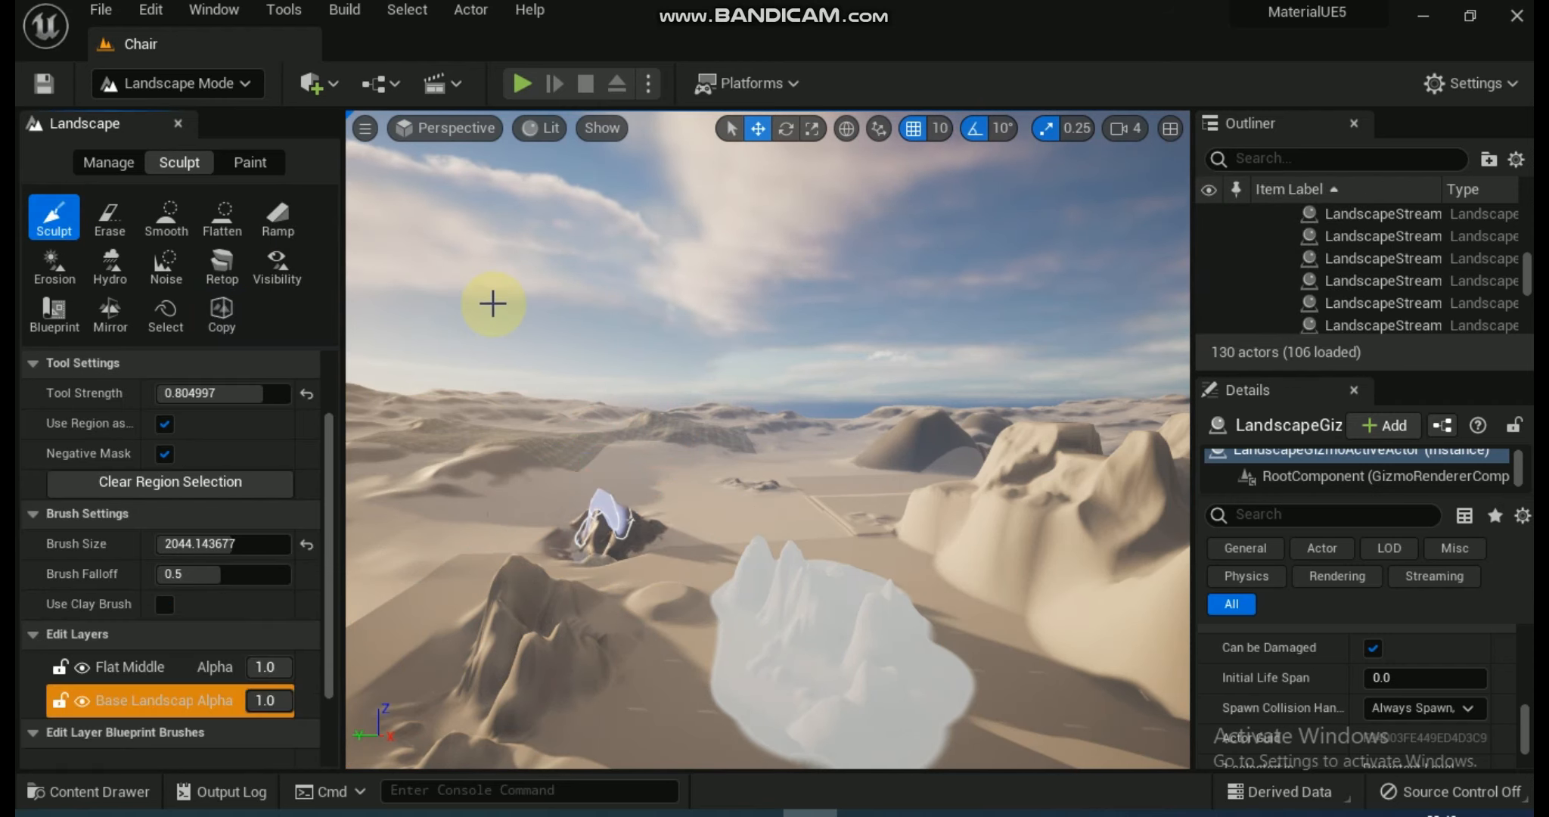
{"action": "mouse_move", "coordinate": [490, 452]}
{"action": "right_mouse_down"}
{"action": "mouse_move", "coordinate": [408, 512]}
{"action": "mouse_move", "coordinate": [472, 447]}
{"action": "mouse_move", "coordinate": [481, 476]}
{"action": "right_mouse_up"}
{"action": "left_click", "coordinate": [166, 313]}
{"action": "mouse_move", "coordinate": [501, 585]}
{"action": "right_mouse_down"}
{"action": "mouse_move", "coordinate": [522, 578]}
{"action": "mouse_move", "coordinate": [484, 616]}
{"action": "mouse_move", "coordinate": [566, 587]}
{"action": "right_mouse_up"}
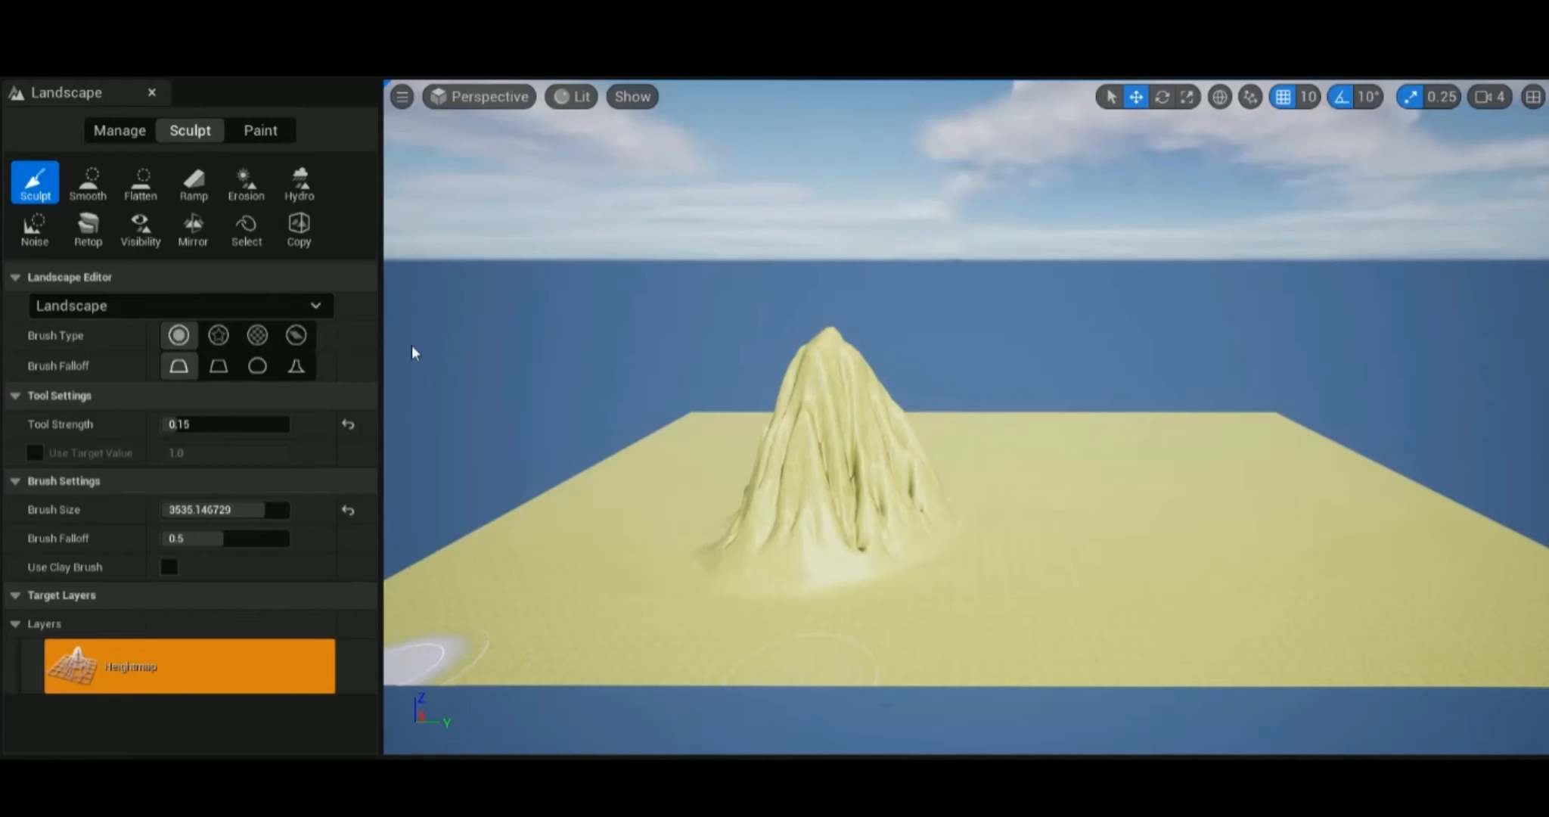
Mirror the mountain on the flat landscape with the -Y to +Y operation, using a mirror point of 0.0, 383.0.
{"action": "left_click", "coordinate": [191, 241]}
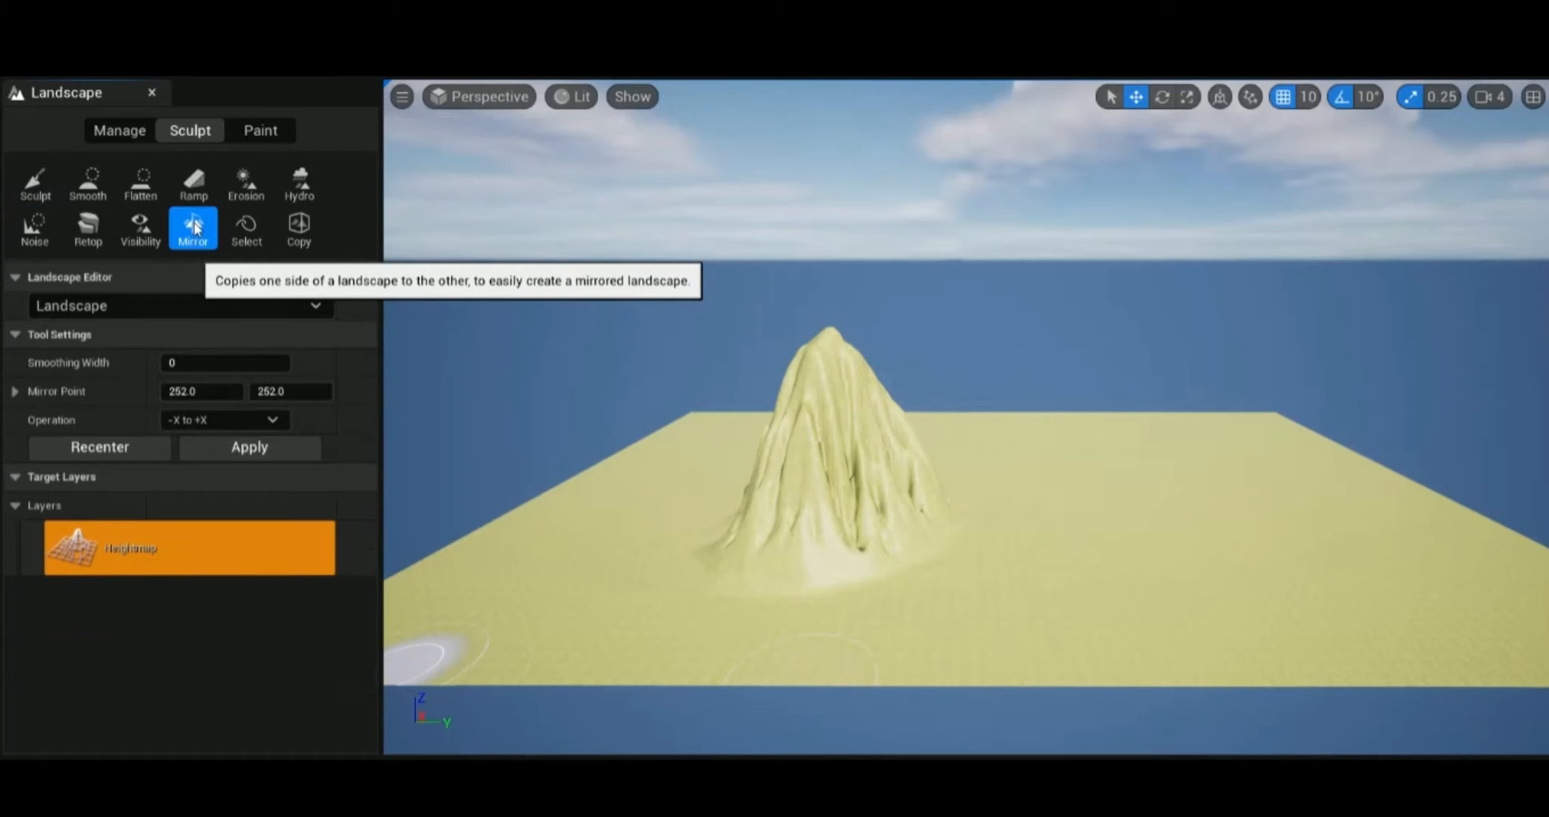
{"action": "left_click", "coordinate": [347, 391]}
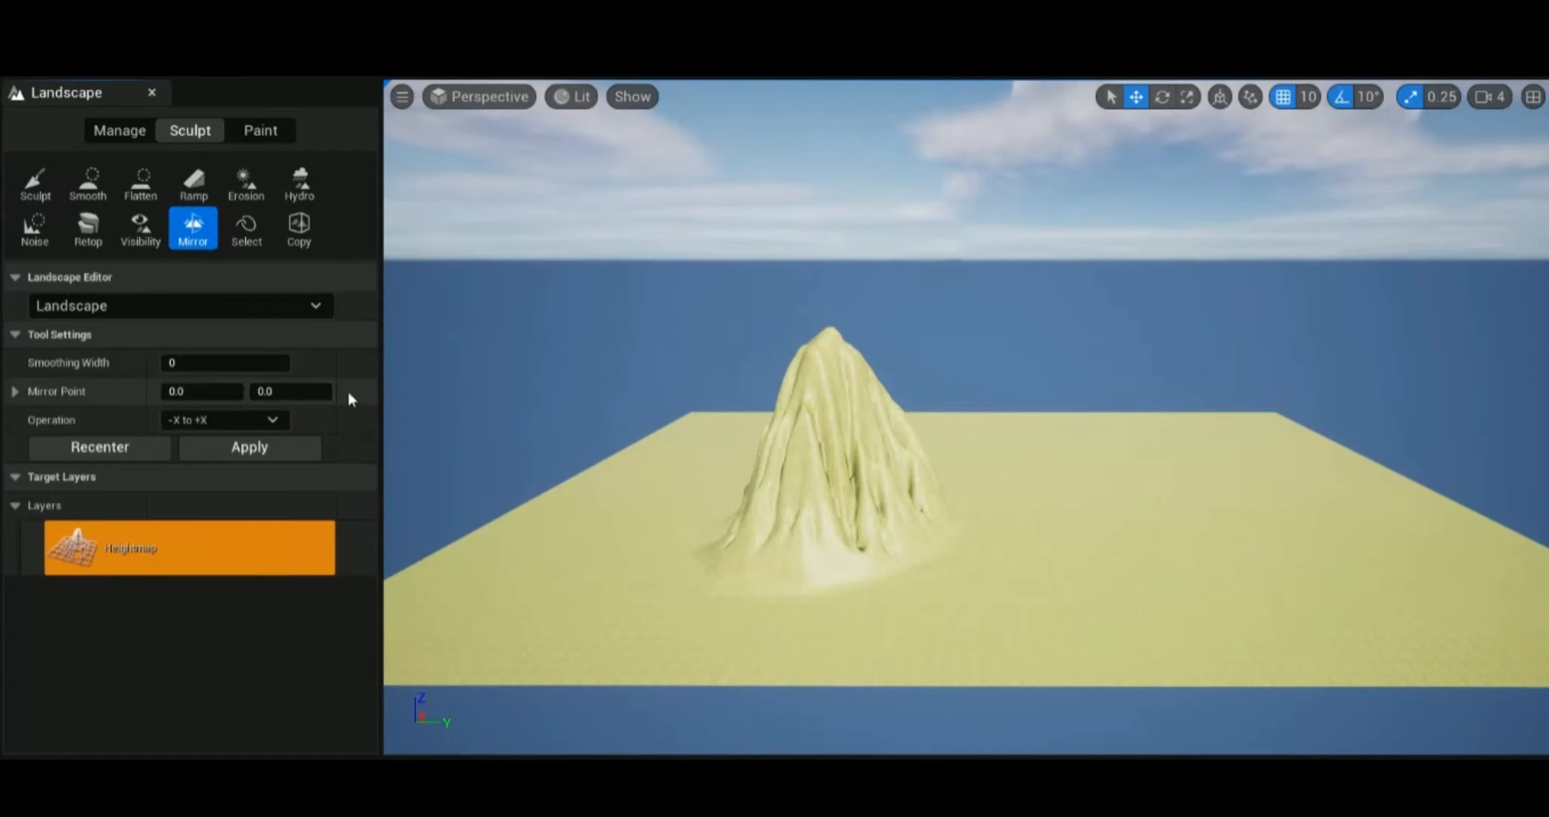
{"action": "left_click", "coordinate": [272, 420]}
{"action": "left_click", "coordinate": [243, 475]}
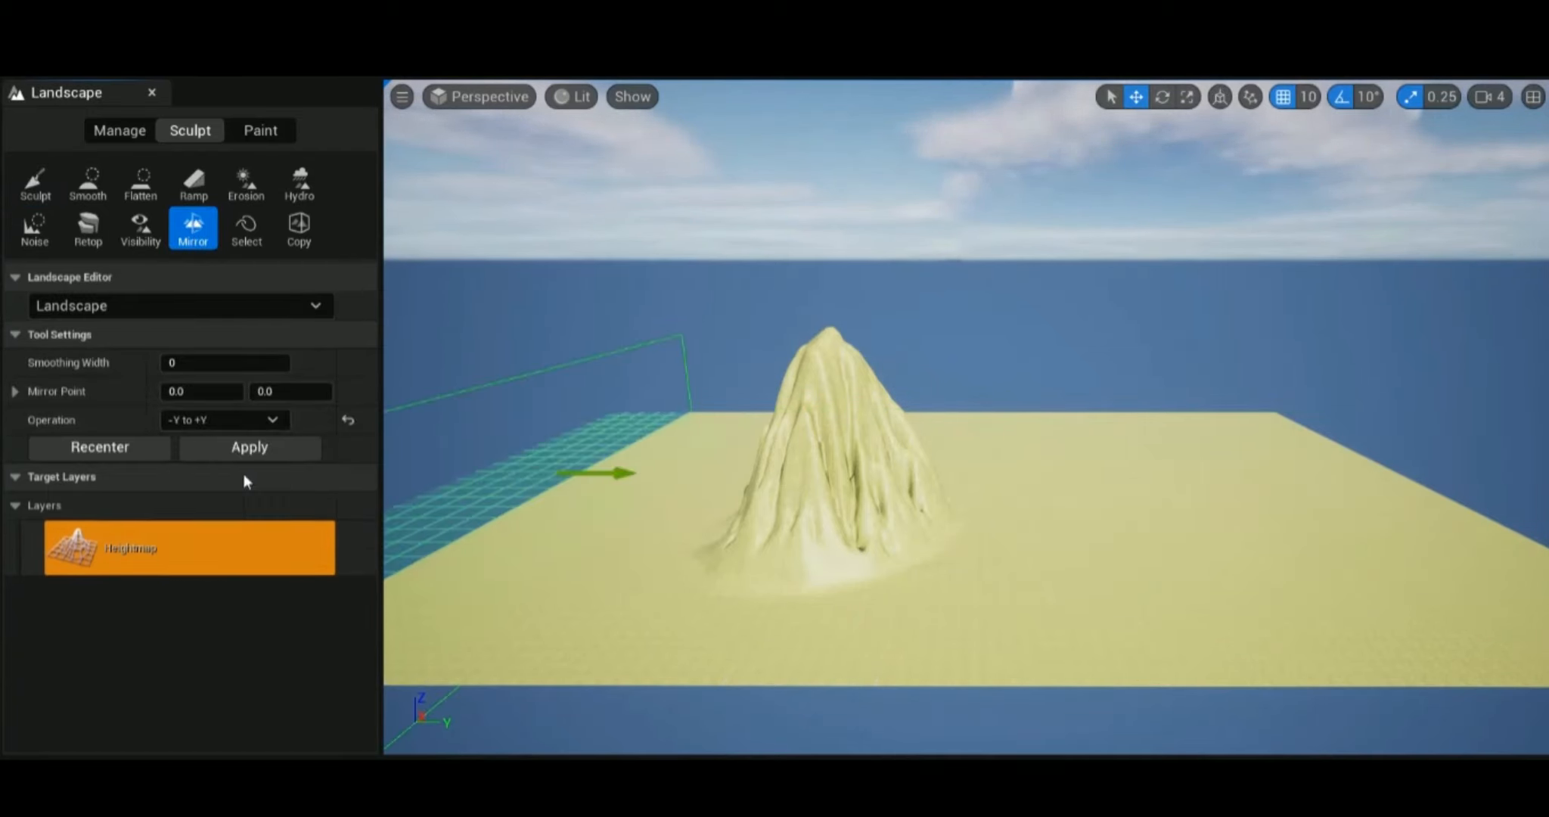
{"action": "left_click_drag", "start_coordinate": [602, 474], "coordinate": [877, 507]}
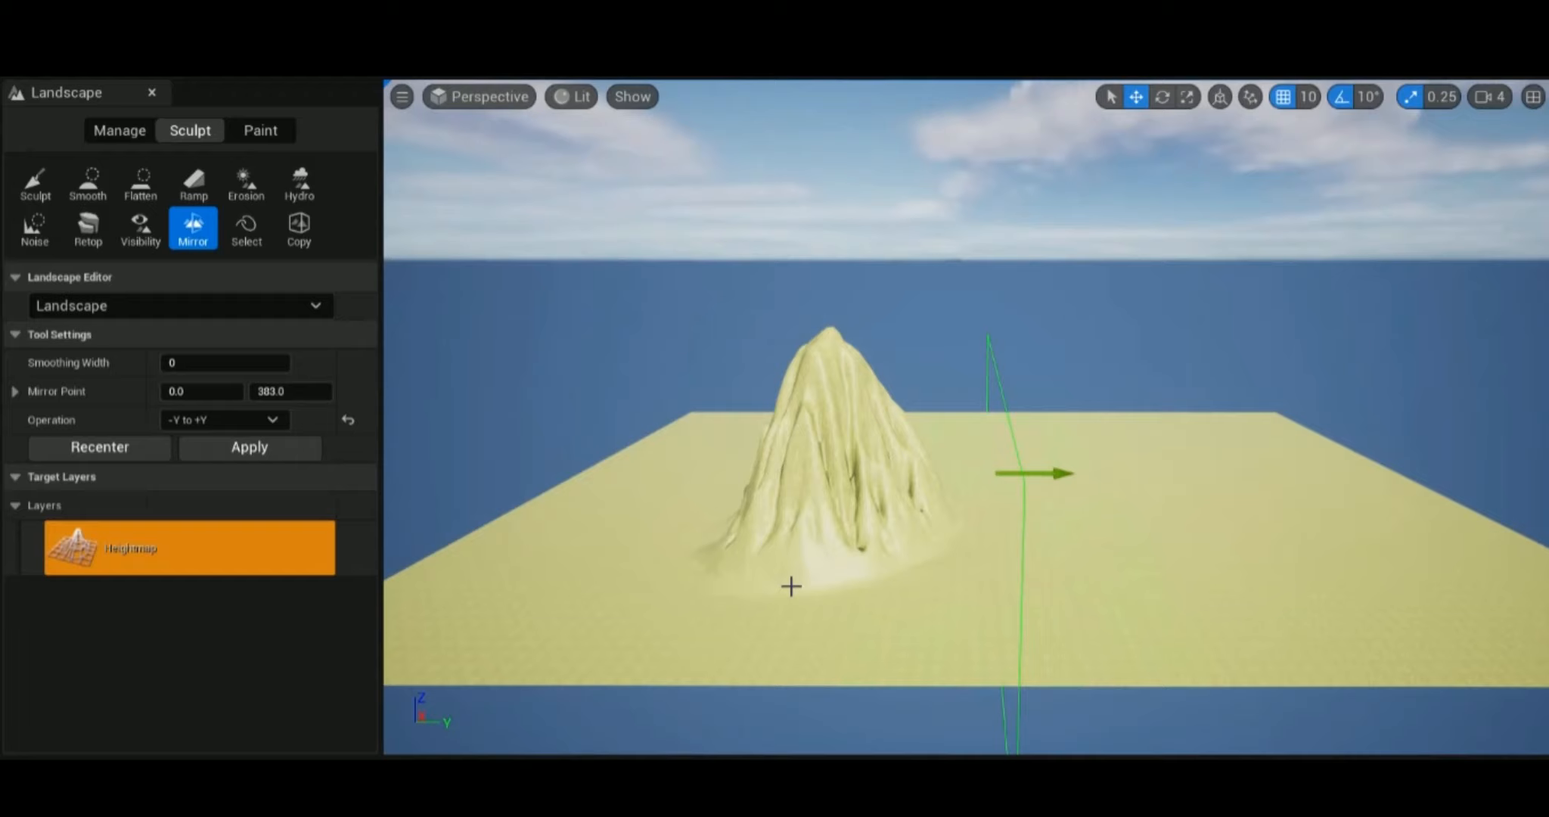
{"action": "left_click", "coordinate": [268, 446]}
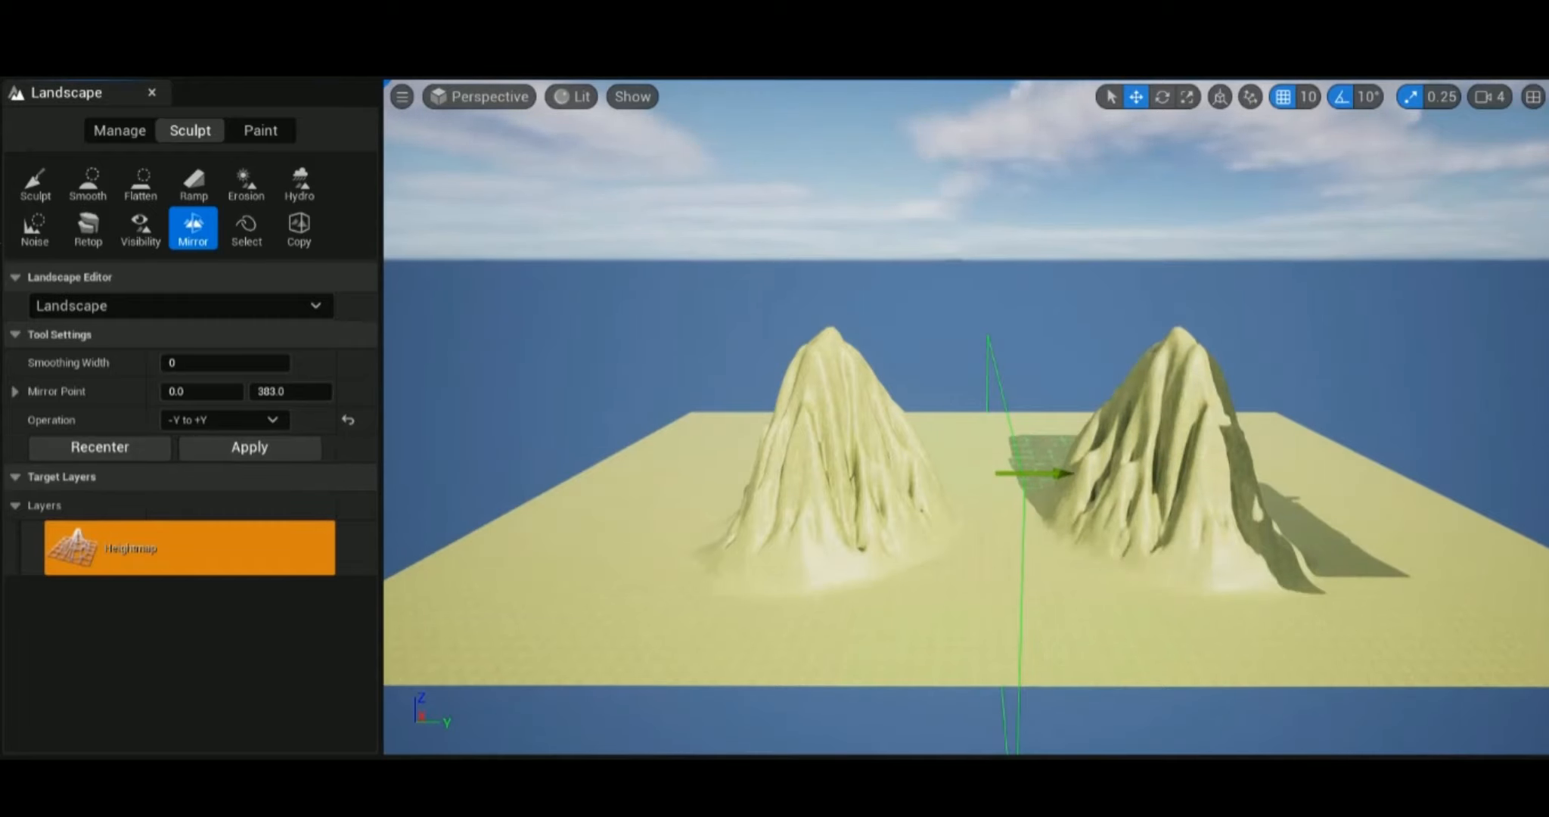
{"action": "left_click", "coordinate": [23, 198]}
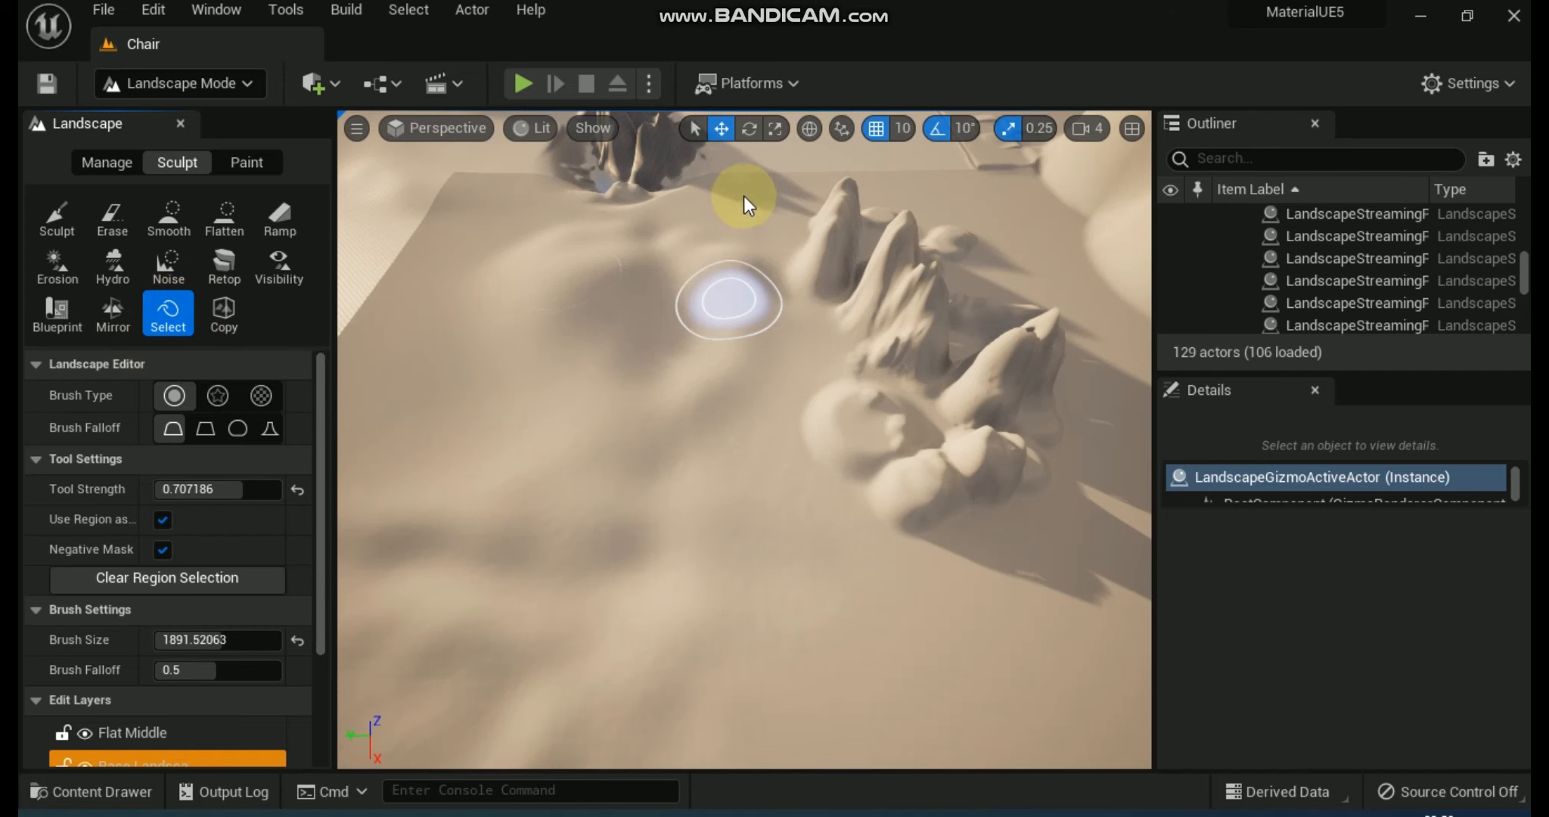
Mask the cluster of rocky hills with the Select tool, and mirror the terrain with the -Y to +Y operation.
{"action": "mouse_move", "coordinate": [822, 294]}
{"action": "left_mouse_down"}
{"action": "mouse_move", "coordinate": [843, 408]}
{"action": "mouse_move", "coordinate": [889, 481]}
{"action": "mouse_move", "coordinate": [1013, 453]}
{"action": "mouse_move", "coordinate": [1043, 364]}
{"action": "mouse_move", "coordinate": [875, 224]}
{"action": "left_mouse_up"}
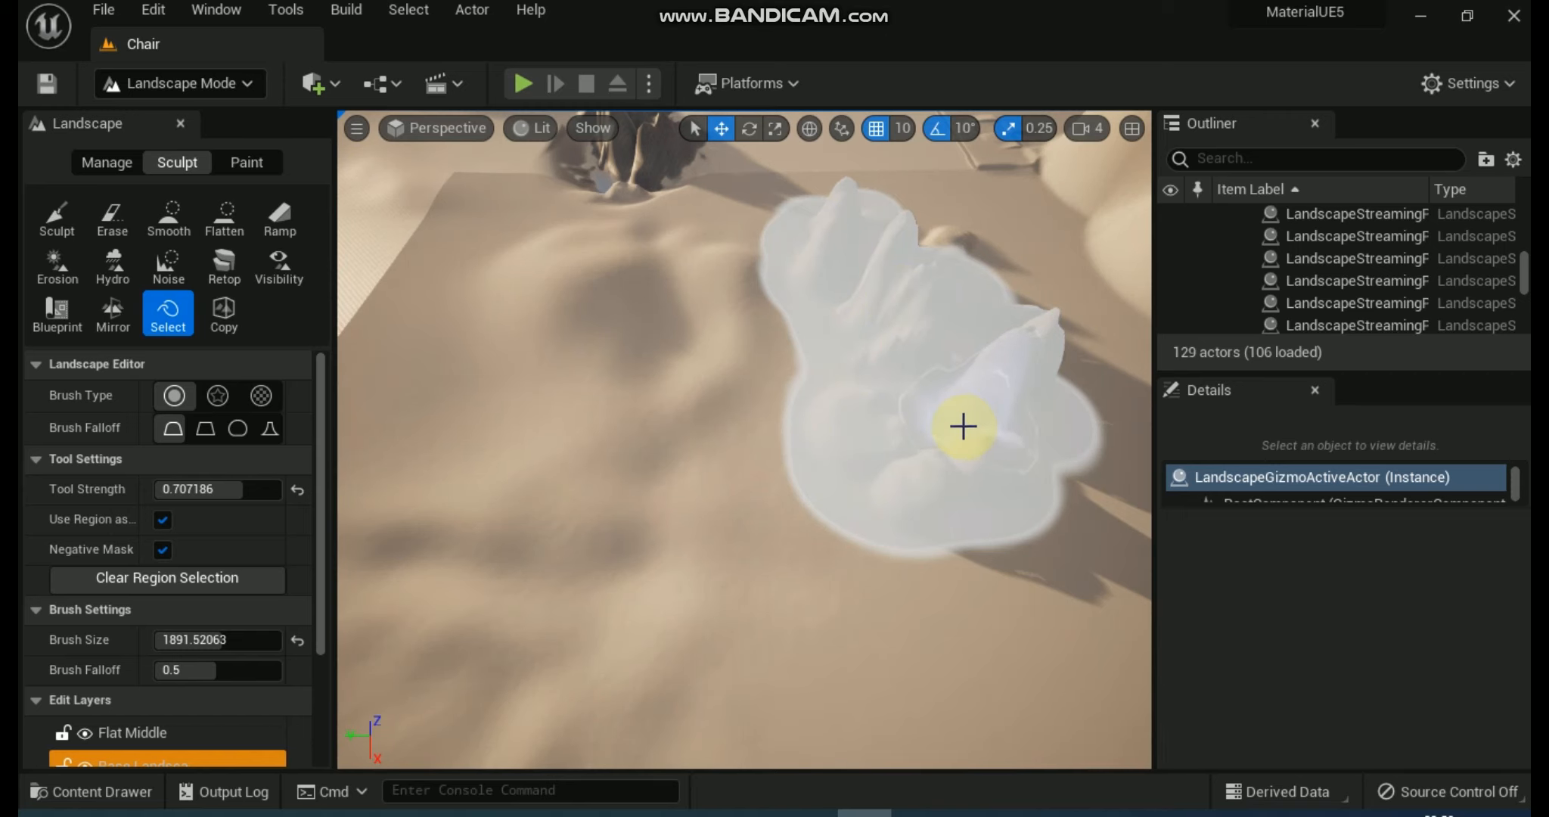
{"action": "left_click", "coordinate": [110, 316]}
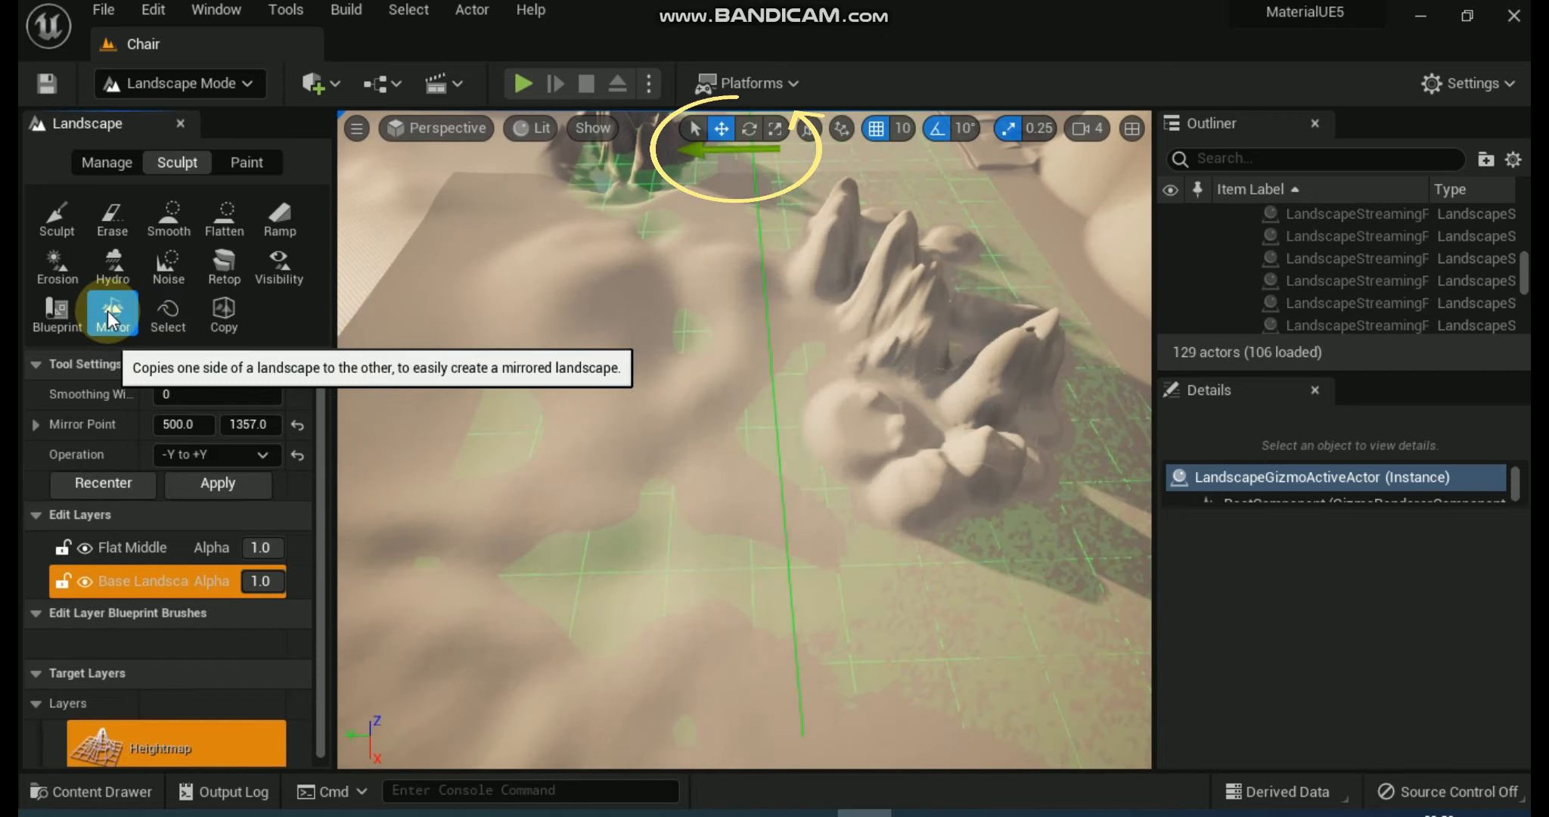
{"action": "left_click", "coordinate": [227, 456]}
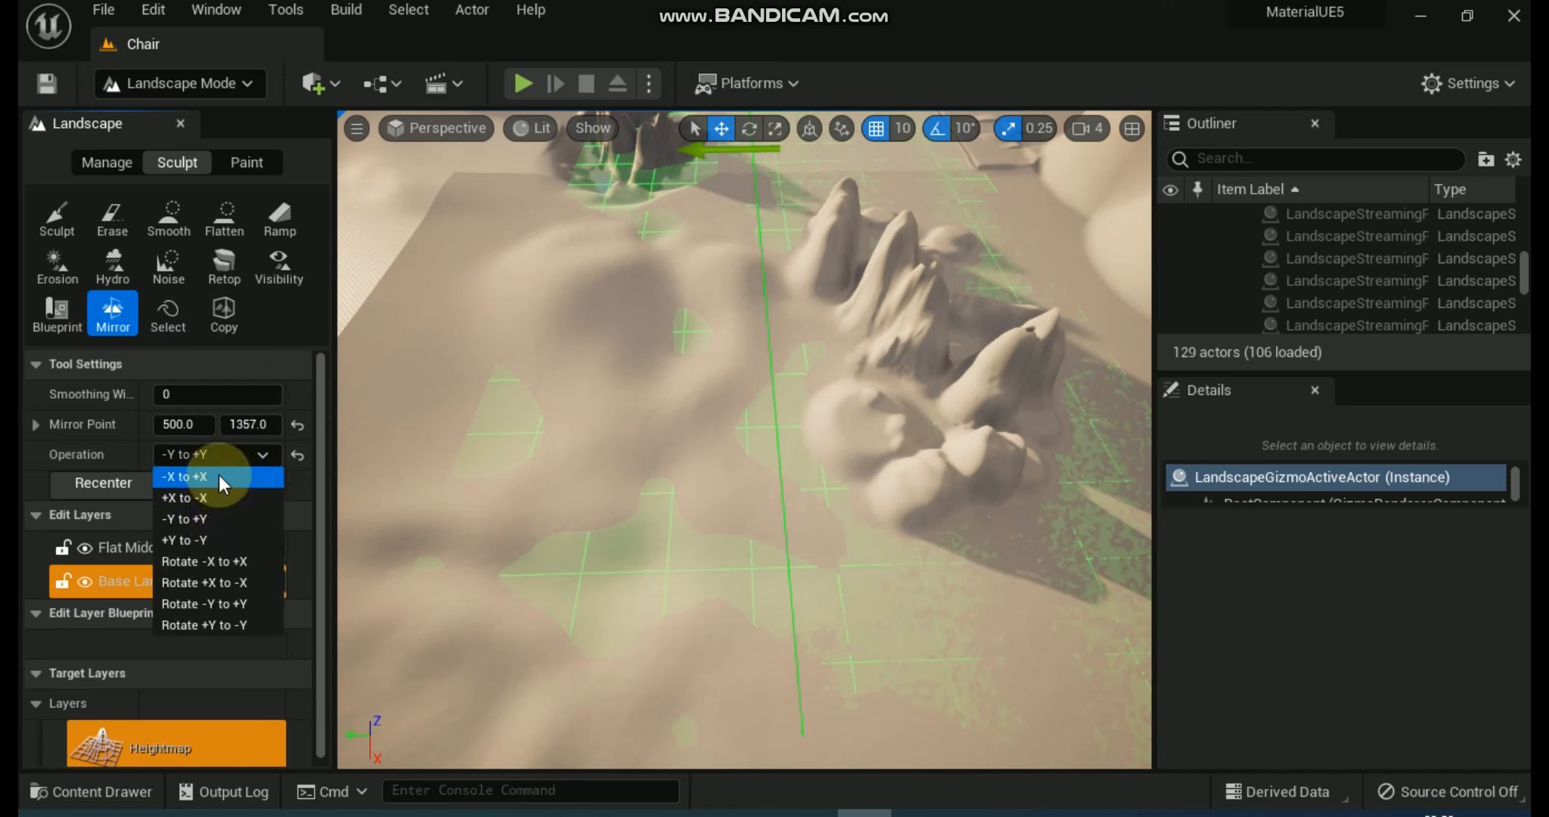
{"action": "left_click", "coordinate": [219, 476]}
{"action": "left_click", "coordinate": [258, 456]}
{"action": "left_click", "coordinate": [213, 515]}
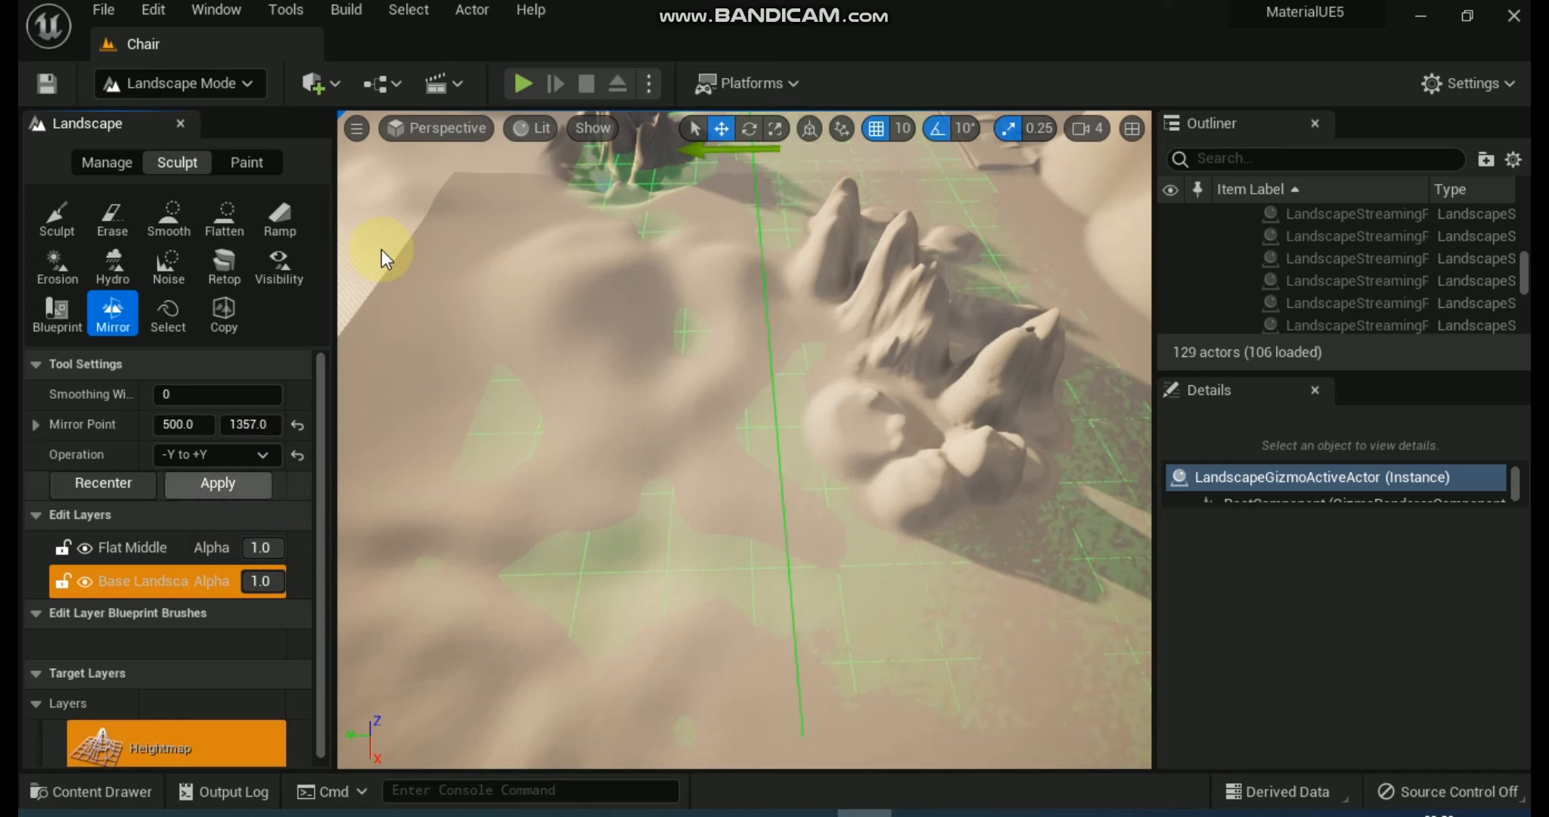
{"action": "left_click", "coordinate": [216, 486]}
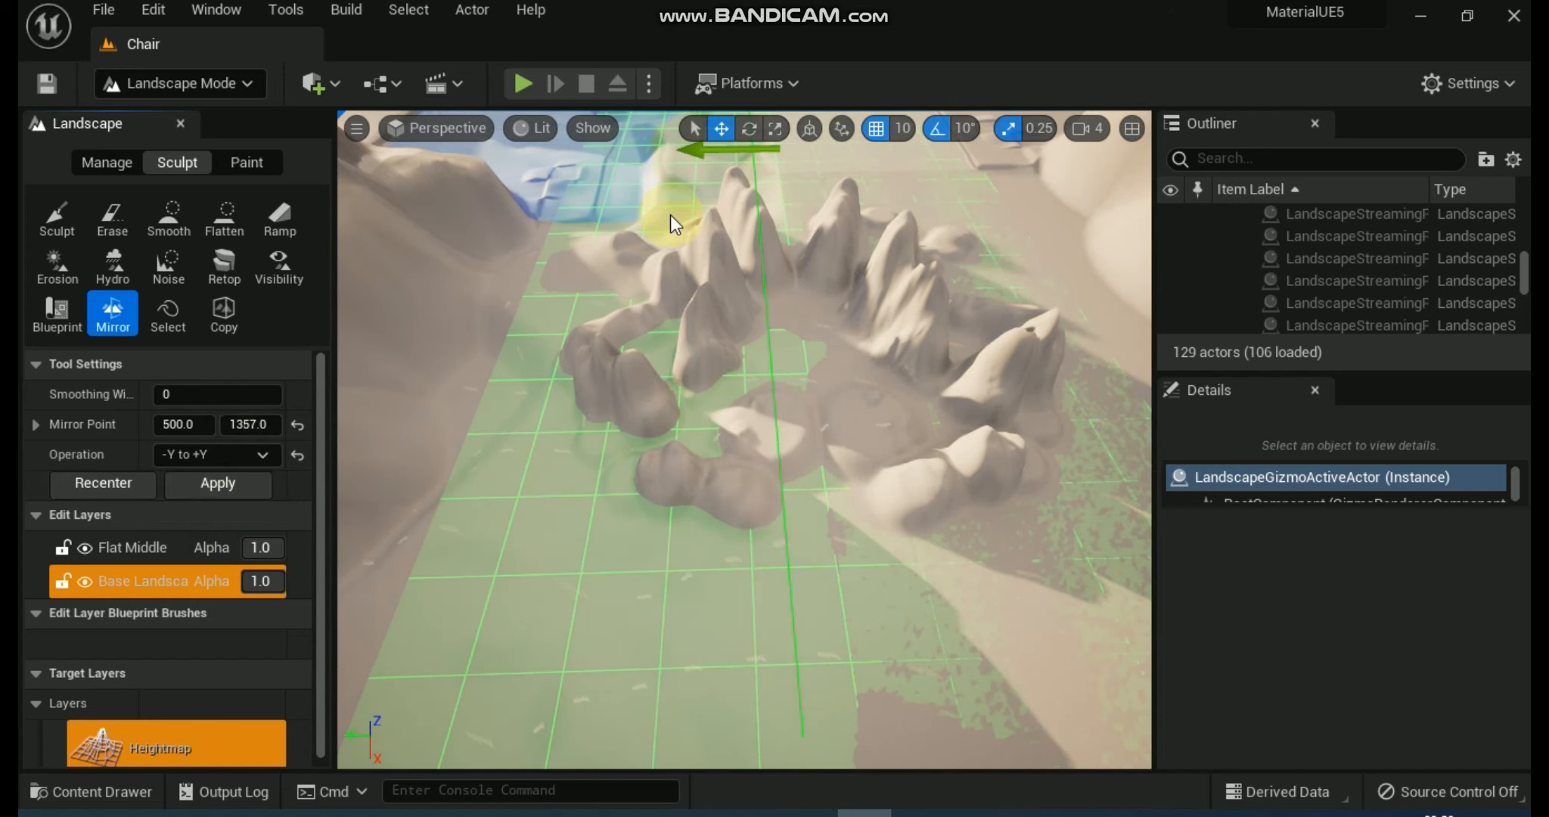
Leave the Mirror tool and clear the region selection over the original hills.
{"action": "left_click", "coordinate": [41, 220]}
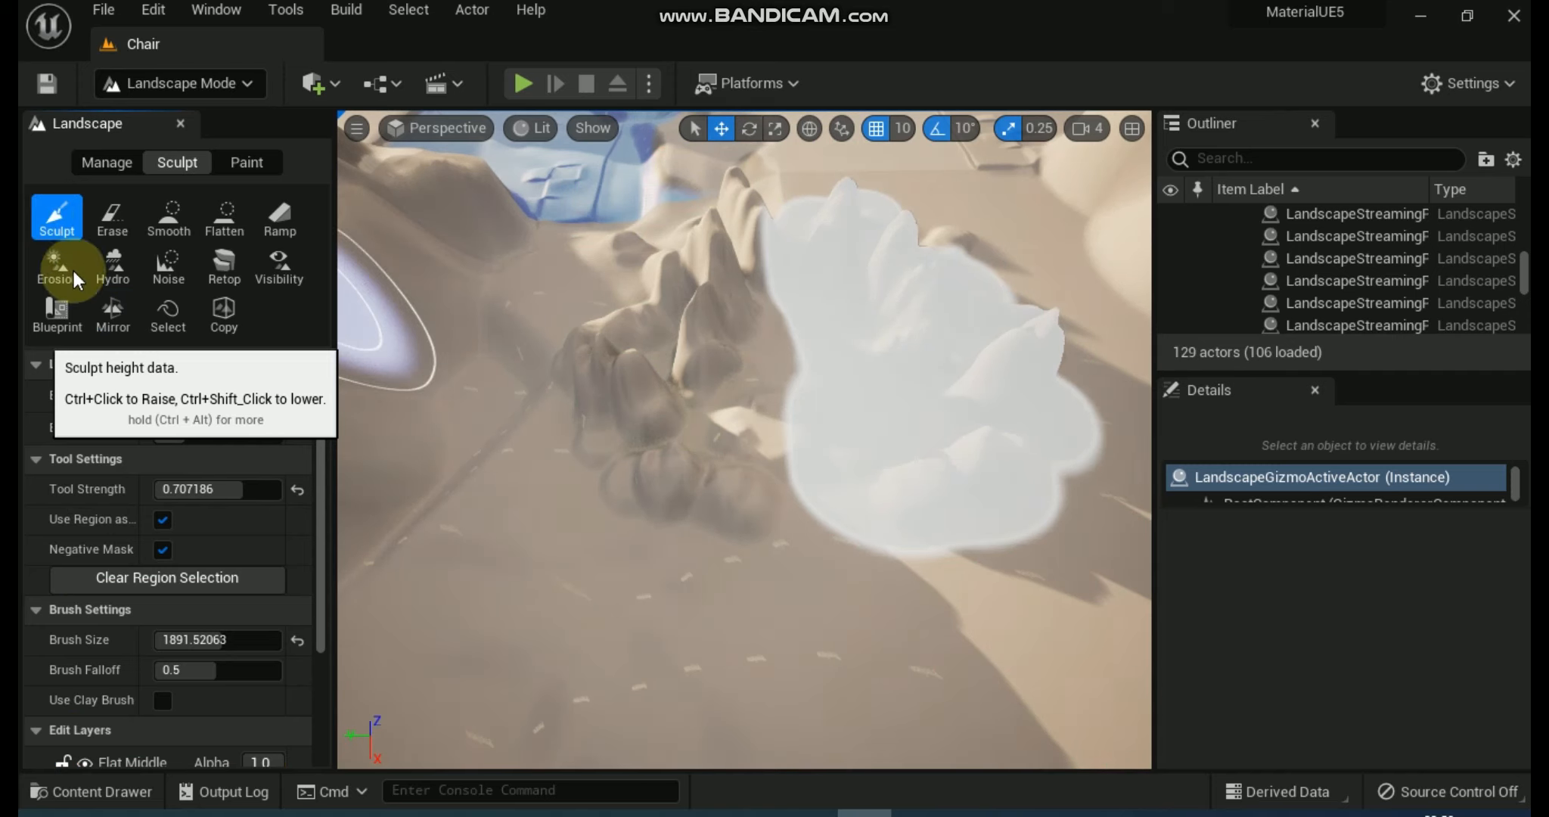
{"action": "left_click", "coordinate": [168, 310]}
{"action": "left_click", "coordinate": [185, 578]}
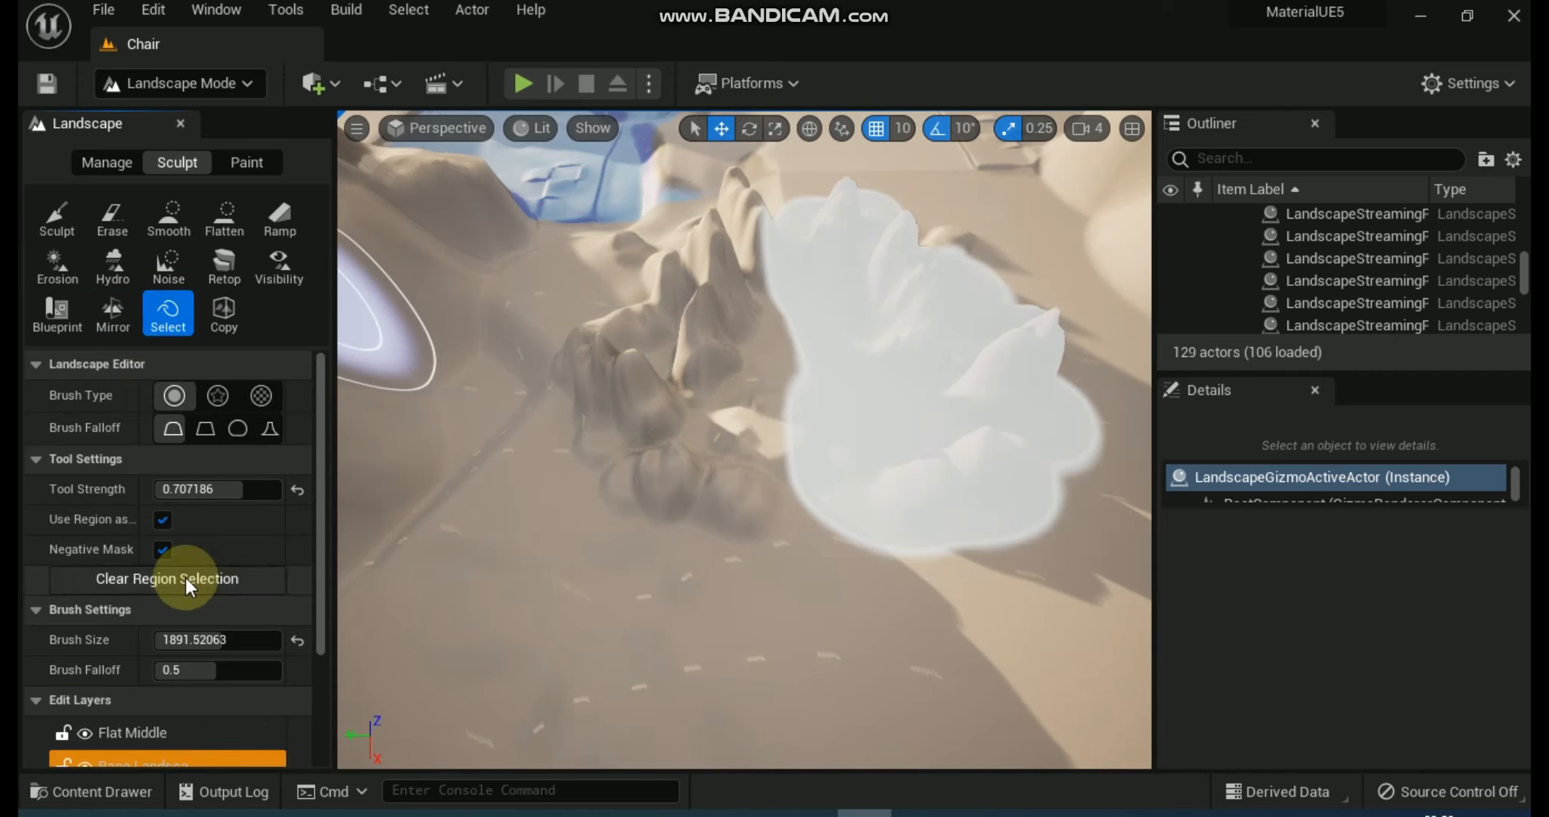